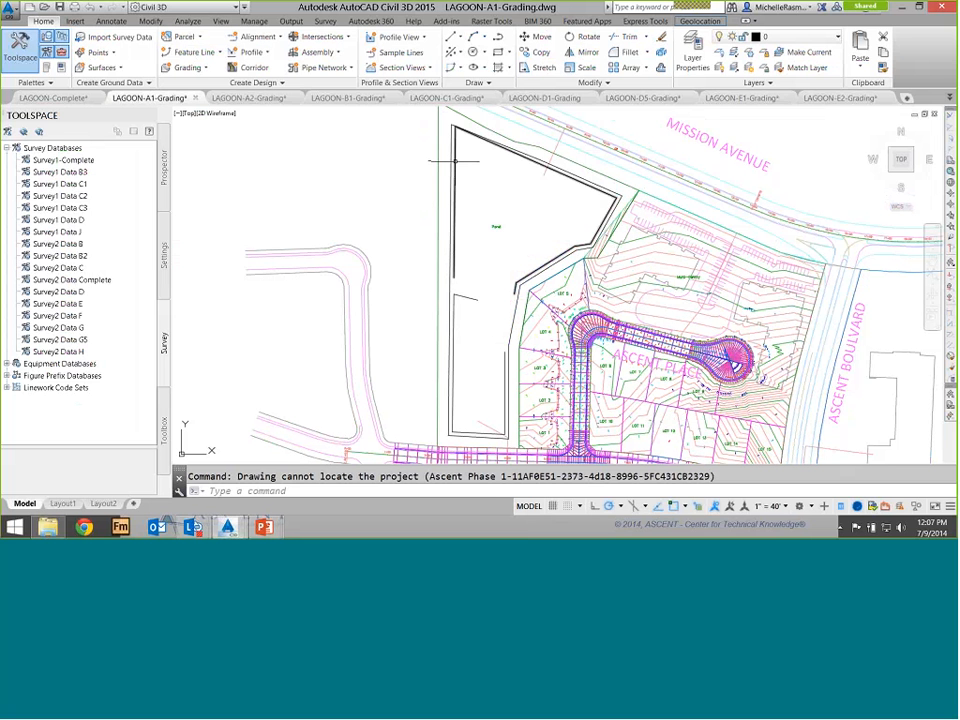
Inspect the pond polylines by selecting each one and reviewing its properties
click(466, 297)
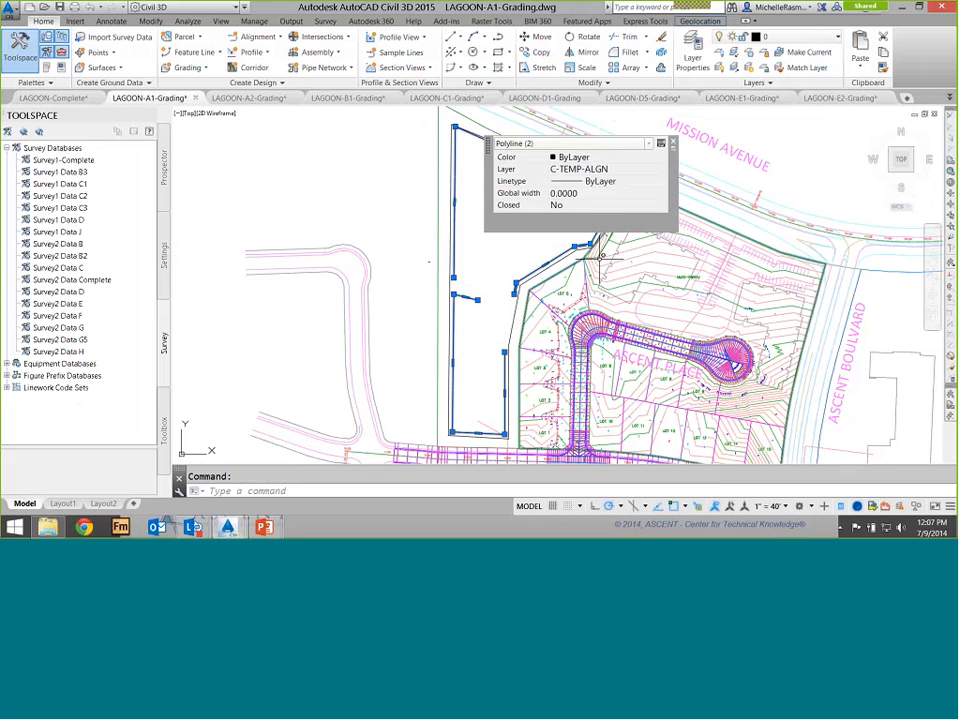
key(Escape)
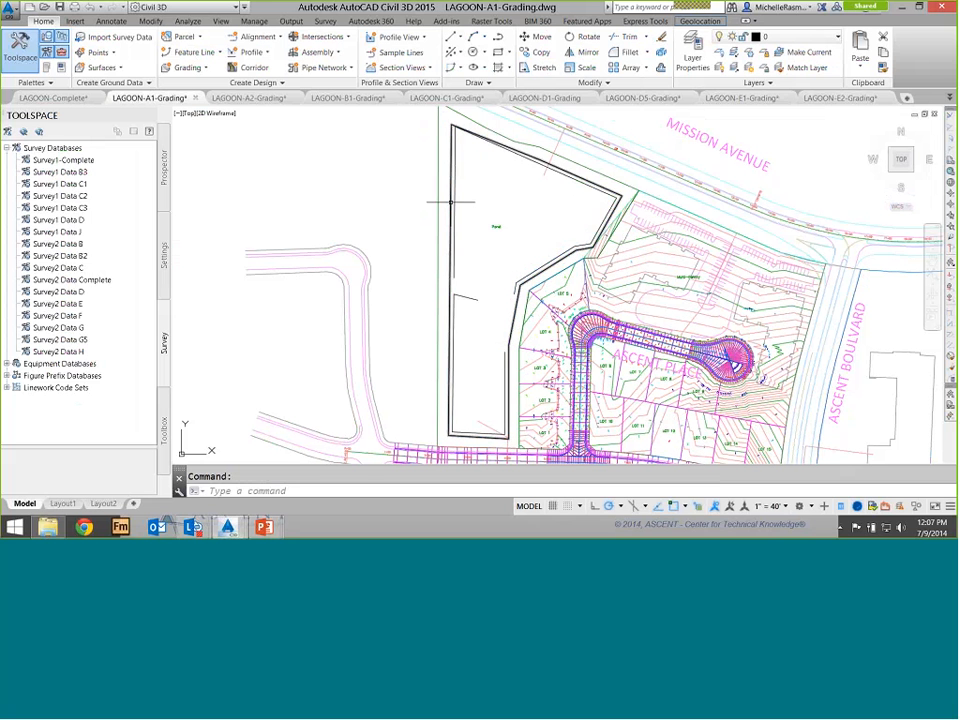
click(451, 202)
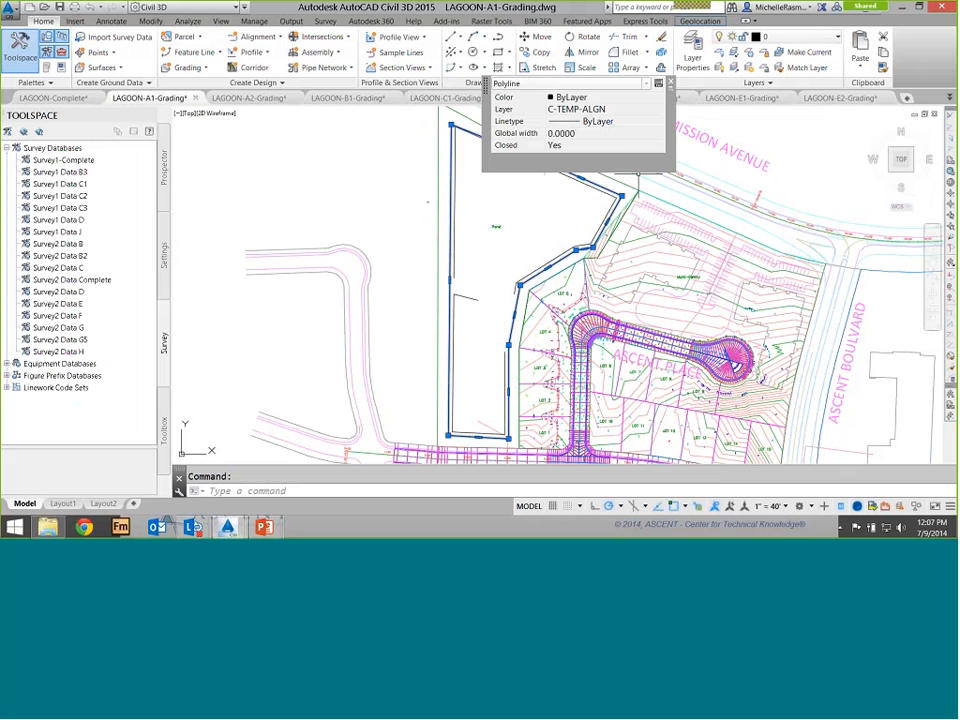
click(671, 83)
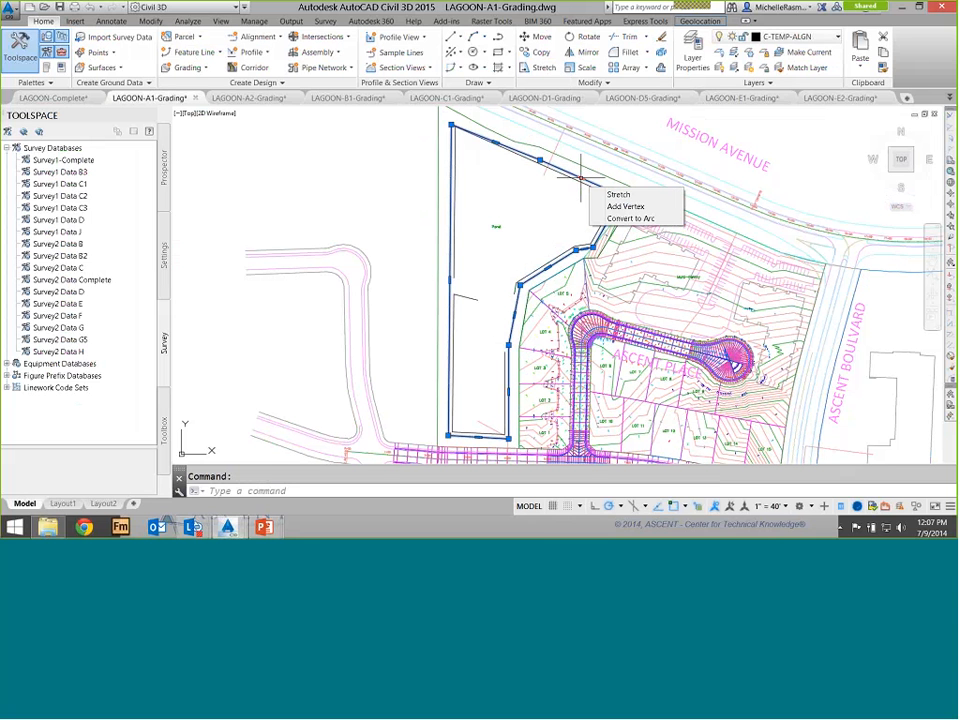
click(580, 178)
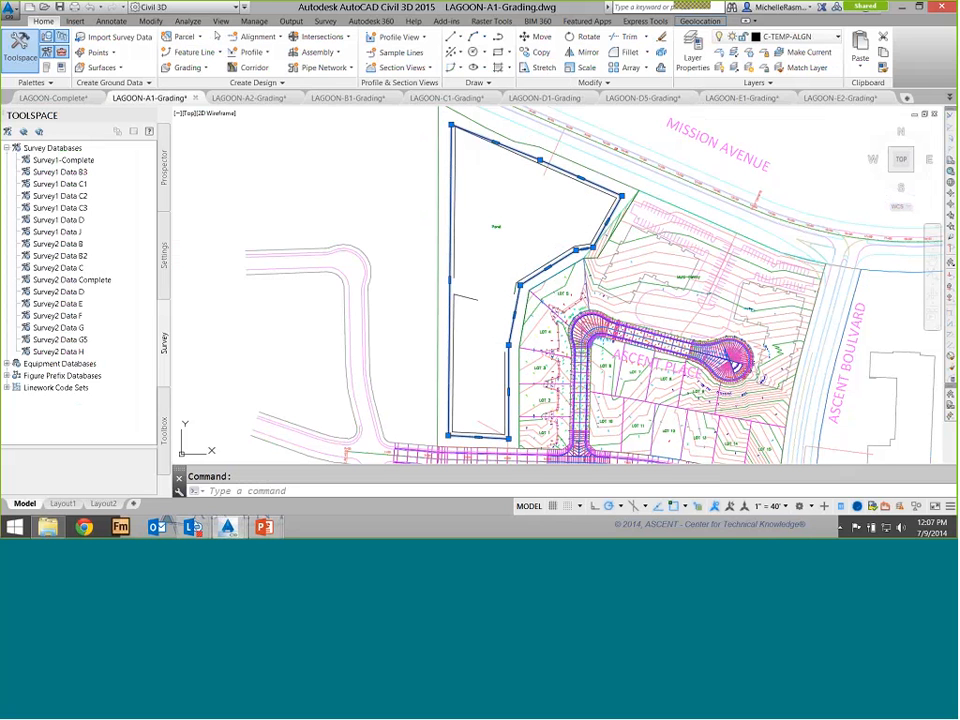
Start creating an alignment from objects using the closed pond polyline, accepting its direction
click(235, 36)
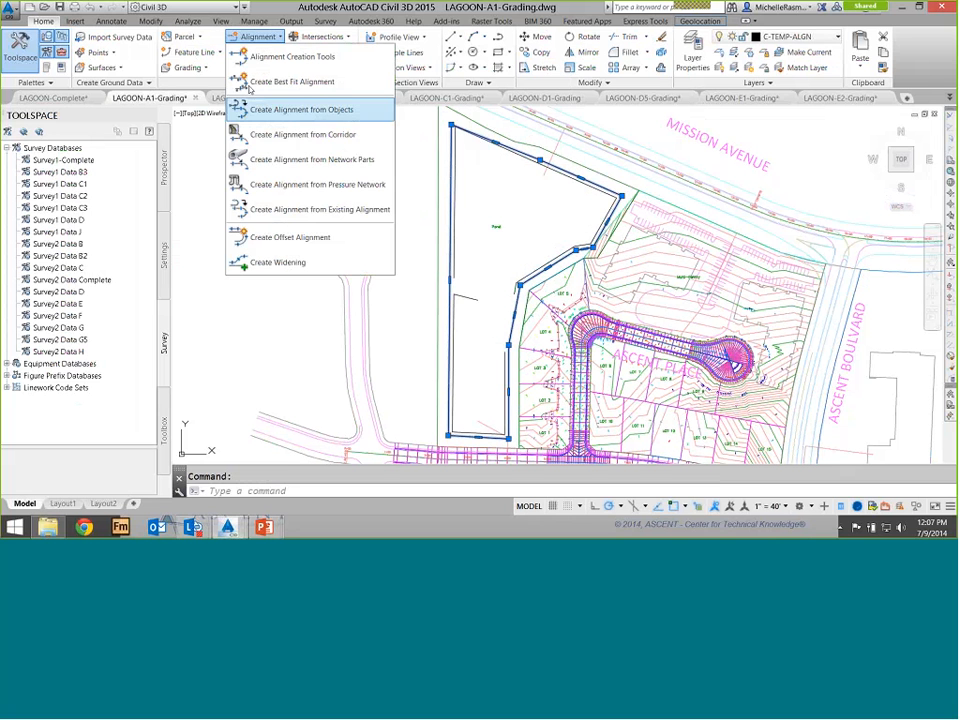
click(316, 109)
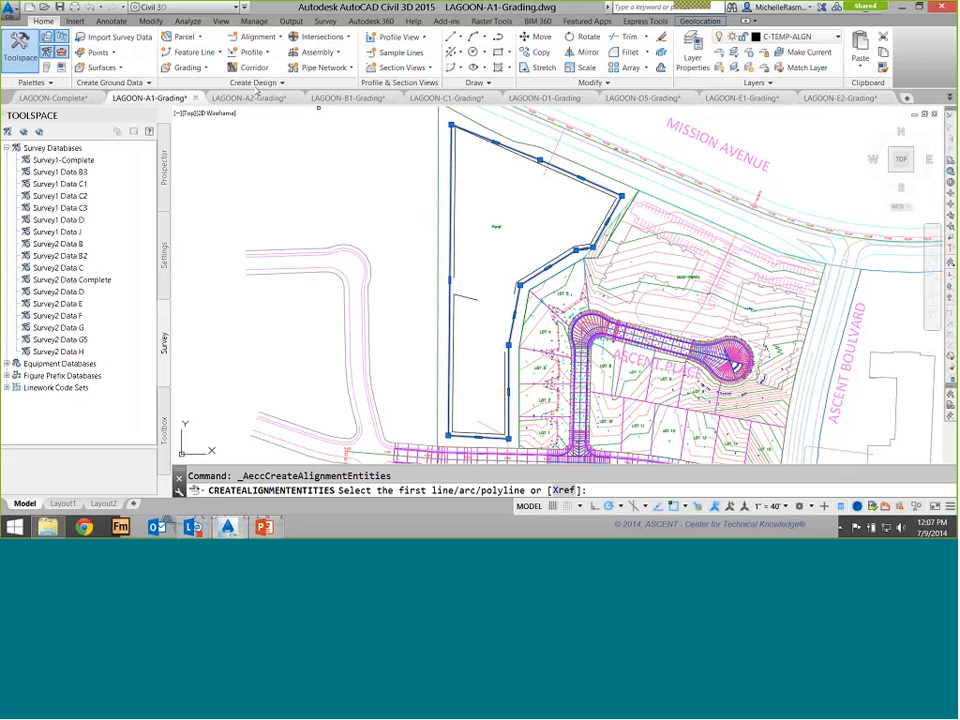
click(530, 155)
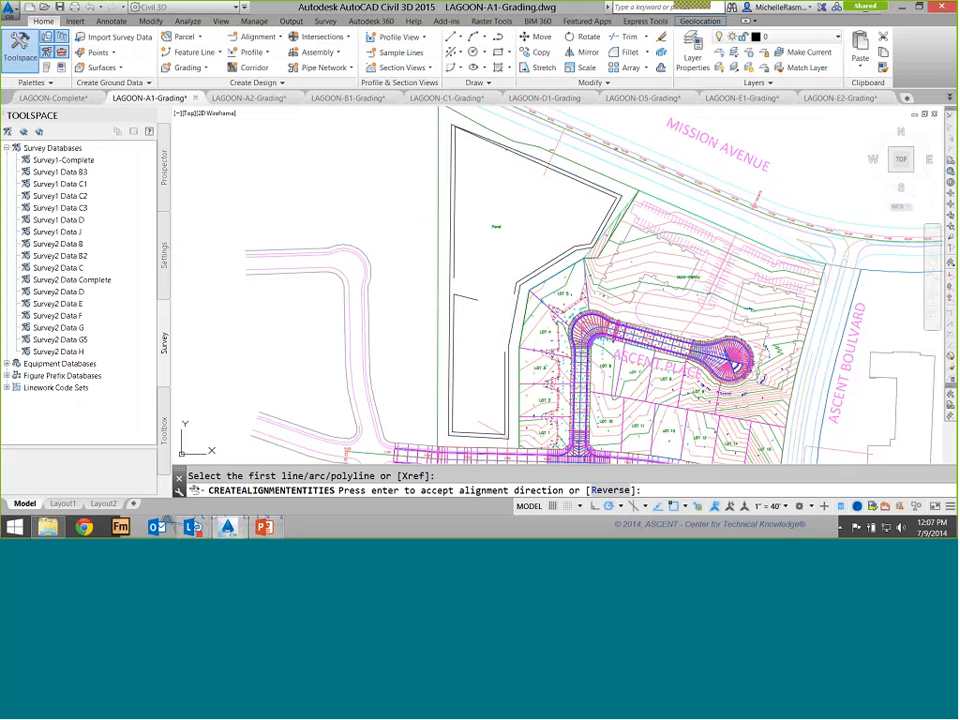
key(Return)
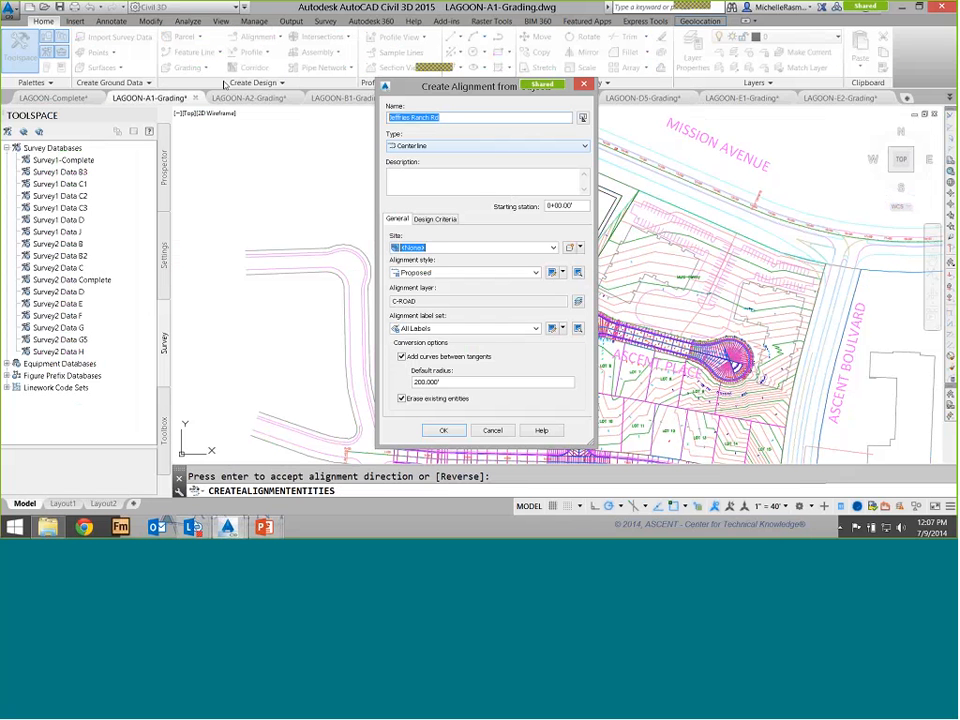
Name the alignment Pond, set its site to None, and create it
text(Pa)
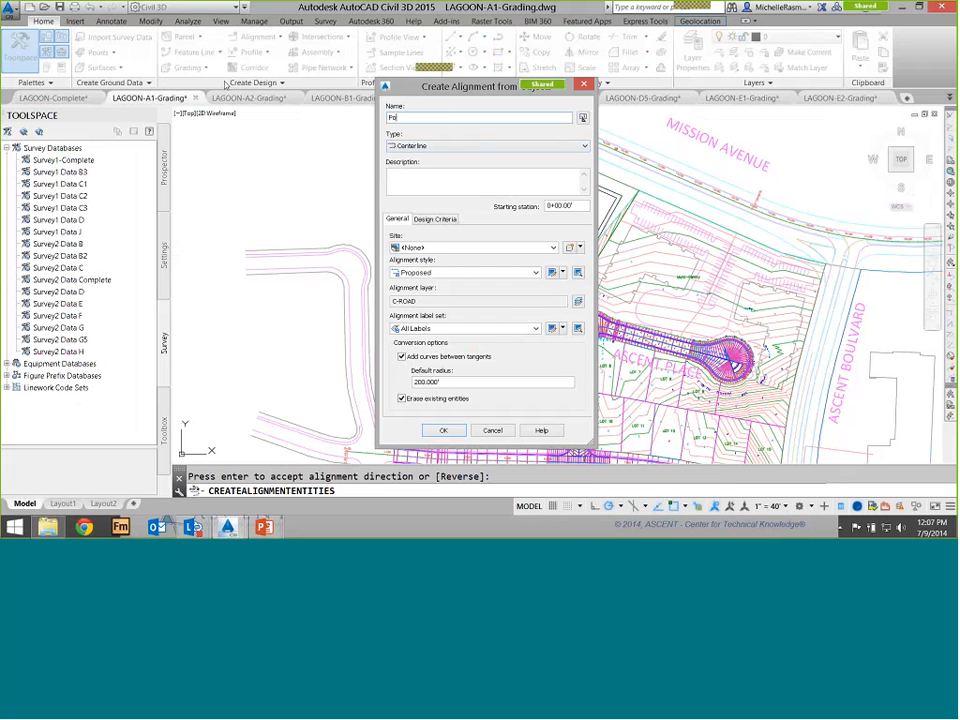
text(nd)
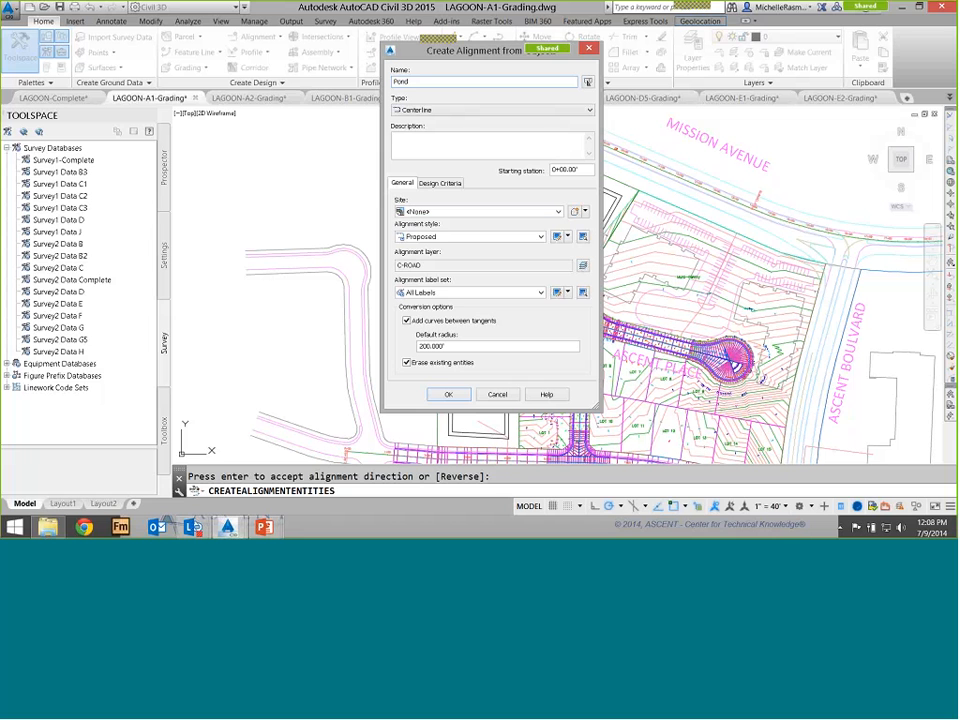
click(440, 211)
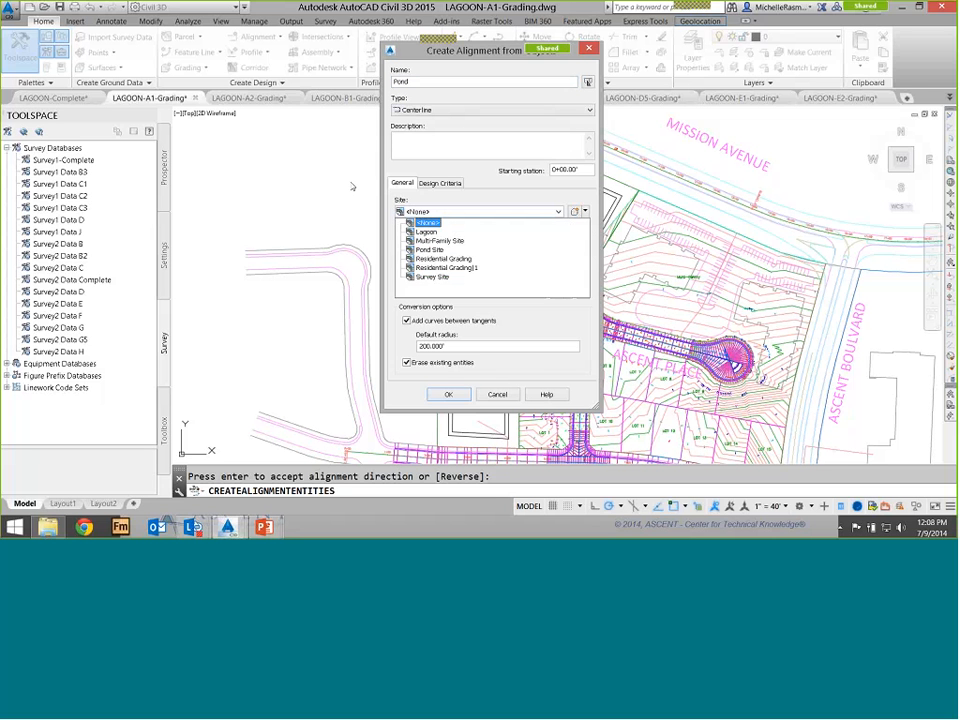
key(Down)
click(428, 223)
drag(457, 53, 656, 73)
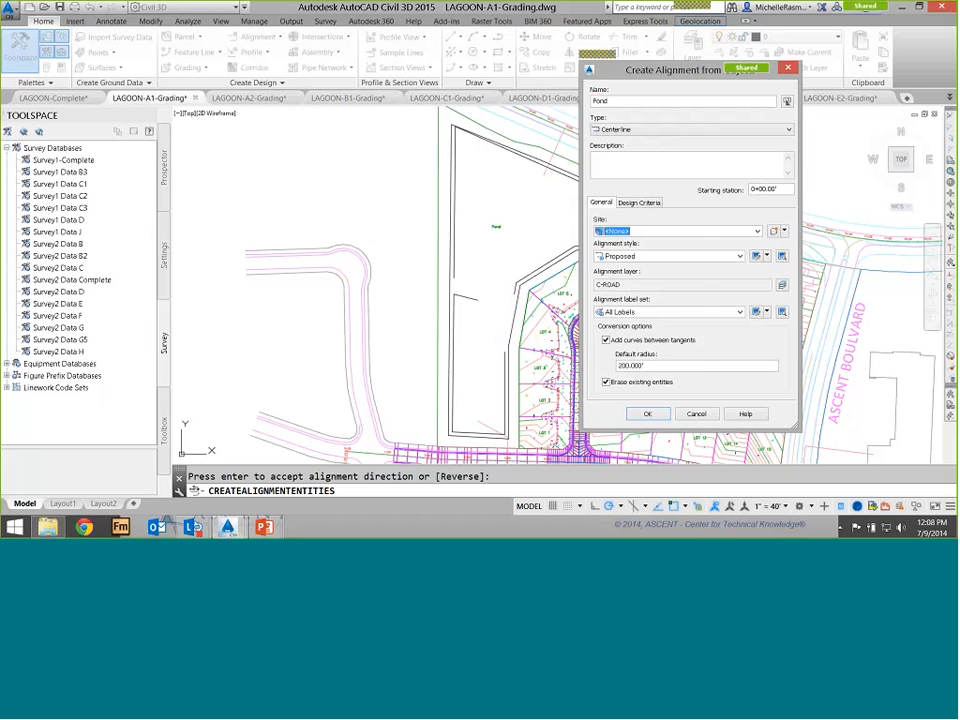
drag(611, 67, 496, 60)
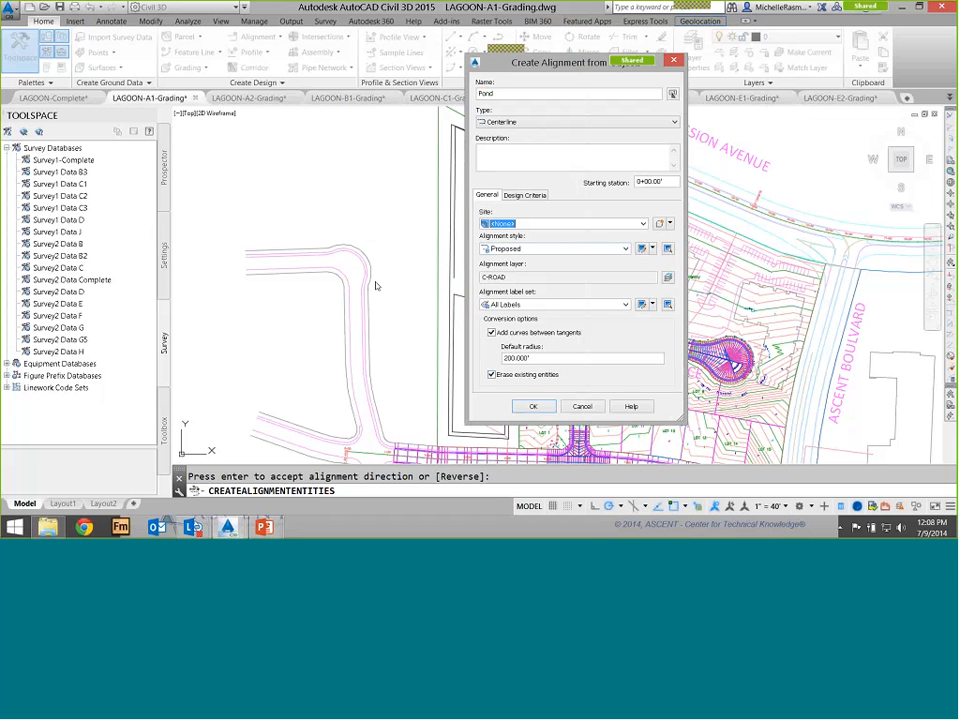
key(Tab)
key(Tab)
key(Tab)
key(Tab)
key(Tab)
key(Tab)
key(Tab)
key(Tab)
key(Tab)
key(Tab)
text(60)
key(Return)
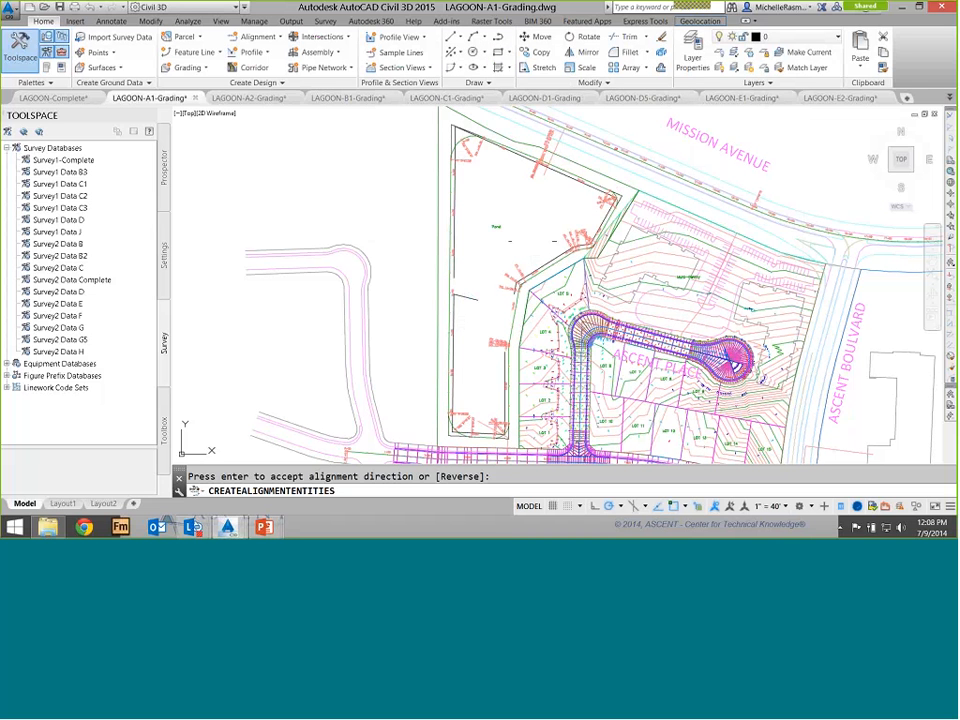
key(Return)
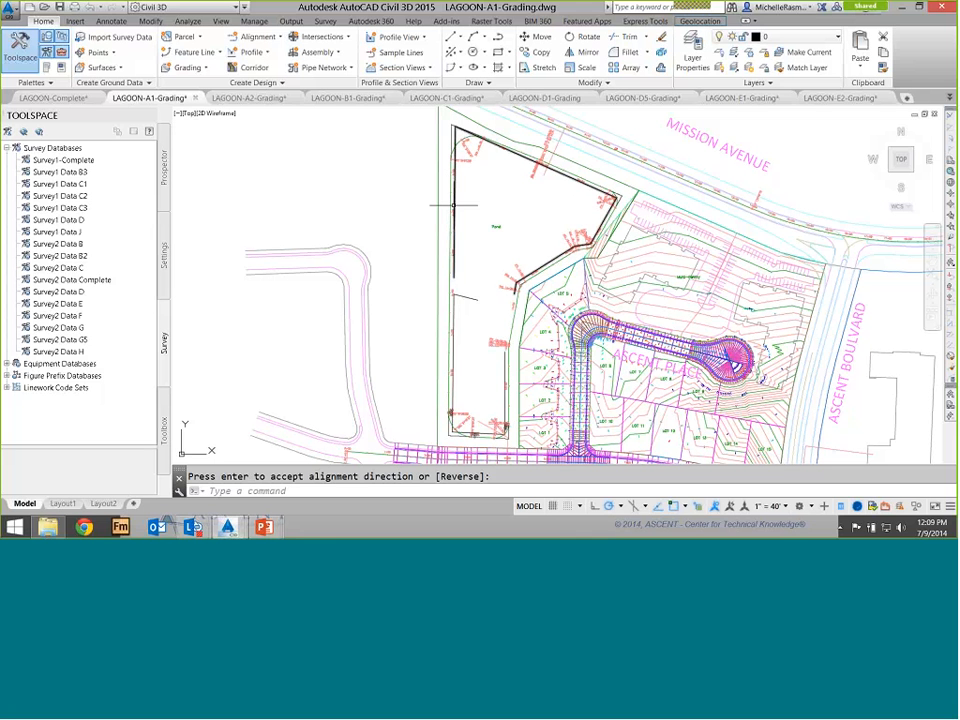
Change the Pond alignment's style to Basic
scroll(453, 205, up, 4)
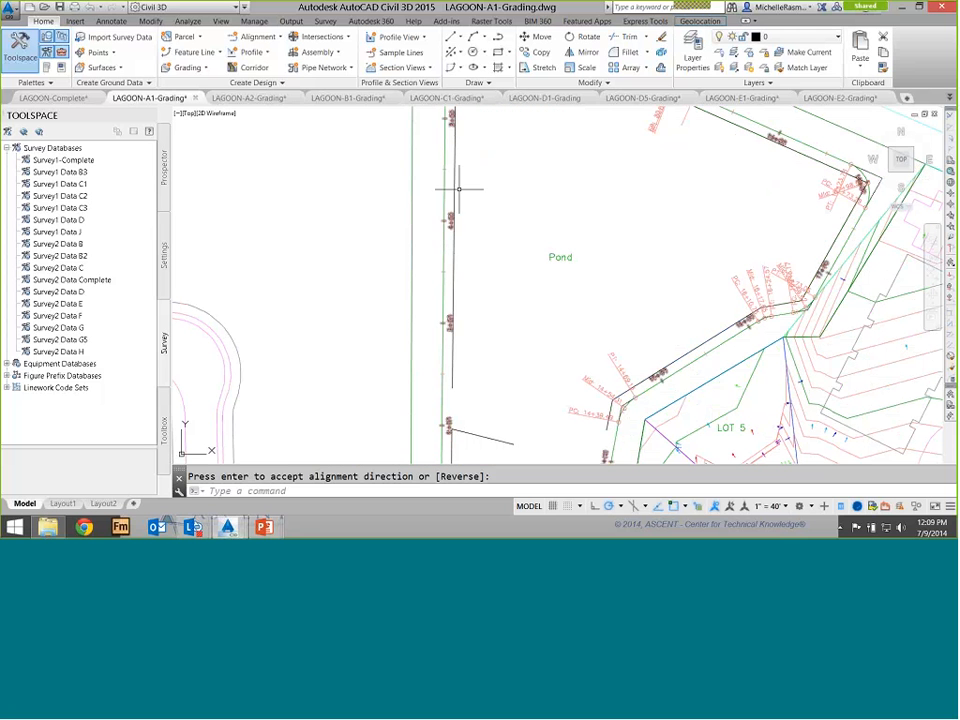
scroll(475, 218, down, 3)
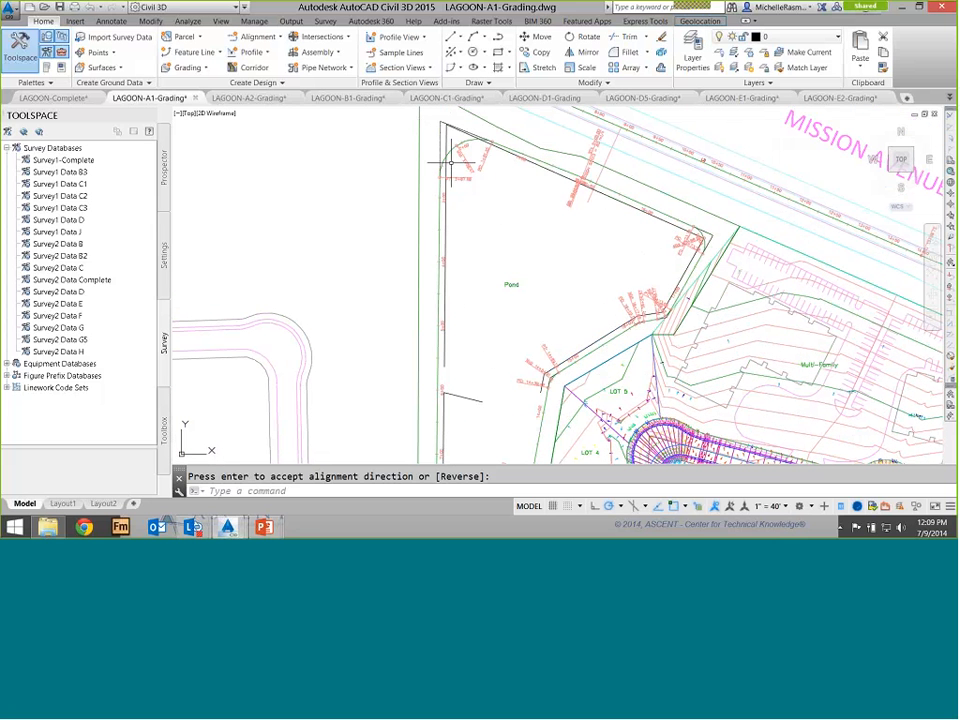
key(Return)
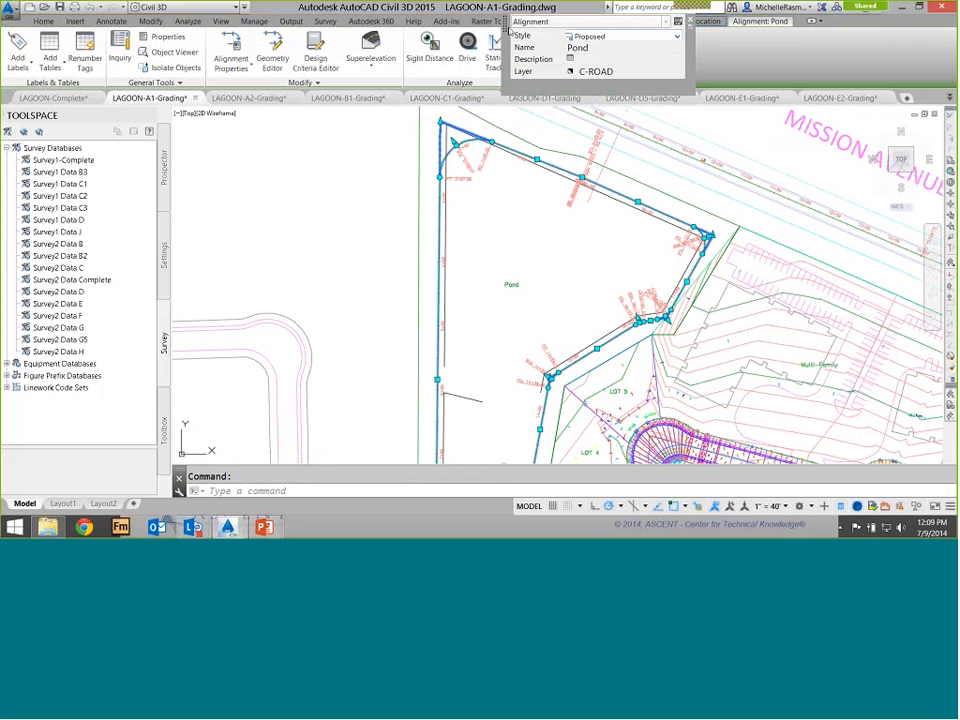
click(620, 36)
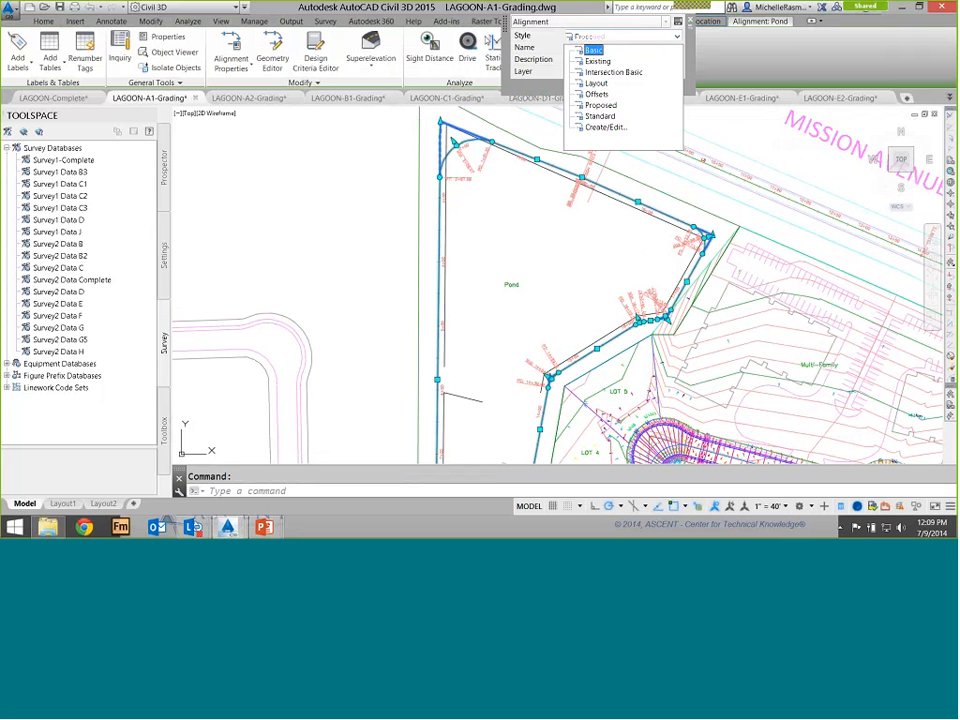
click(593, 50)
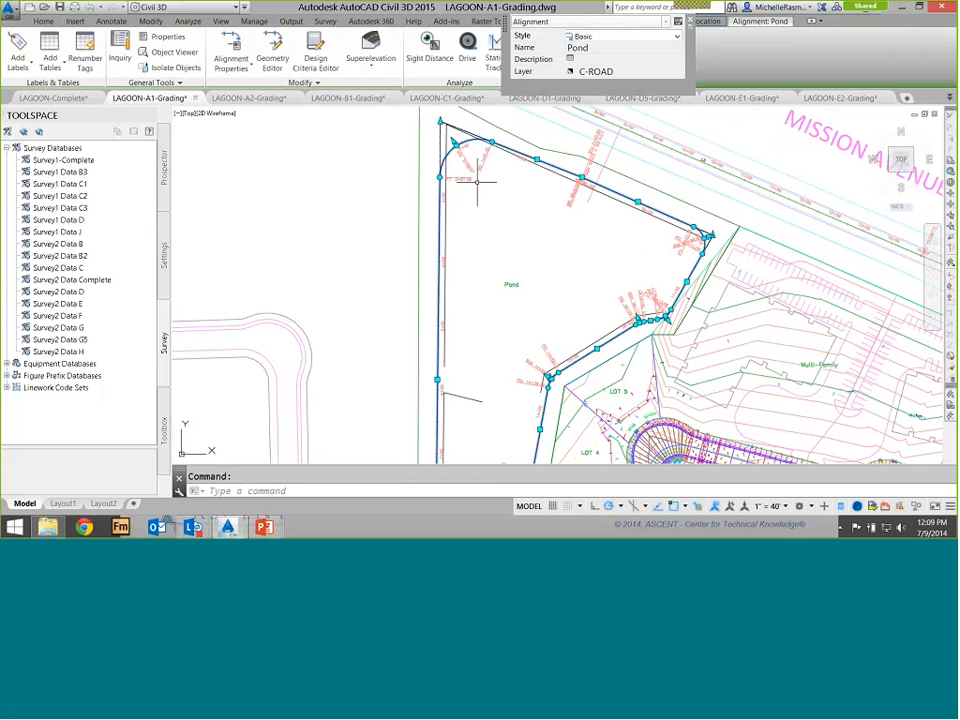
key(Escape)
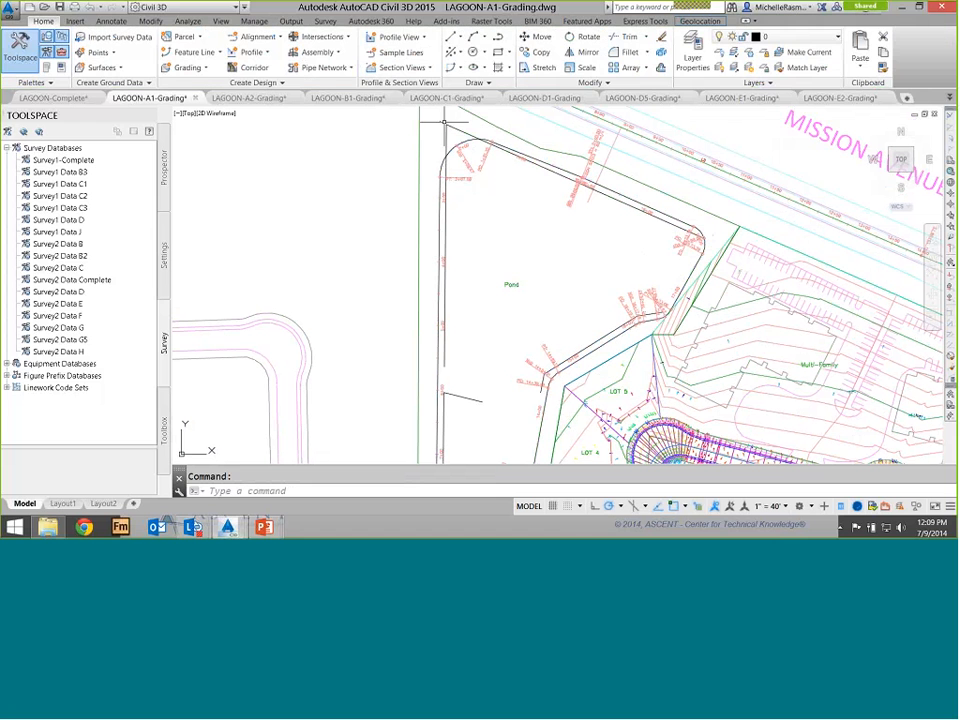
Replace the Pond alignment's labels with the _No Labels label set
click(466, 178)
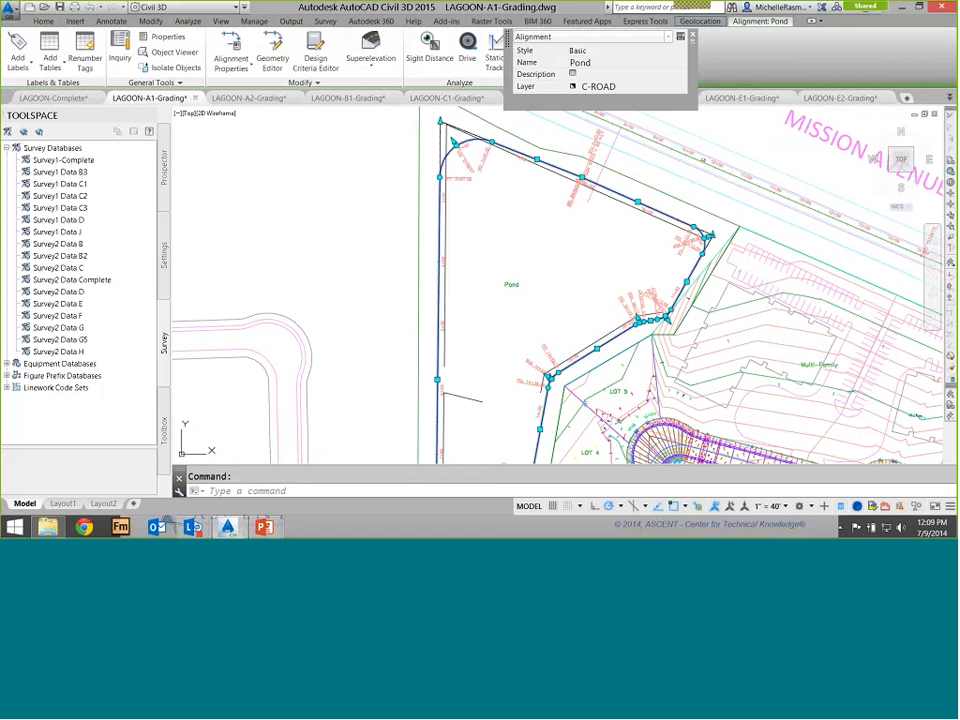
right_click(519, 171)
click(570, 360)
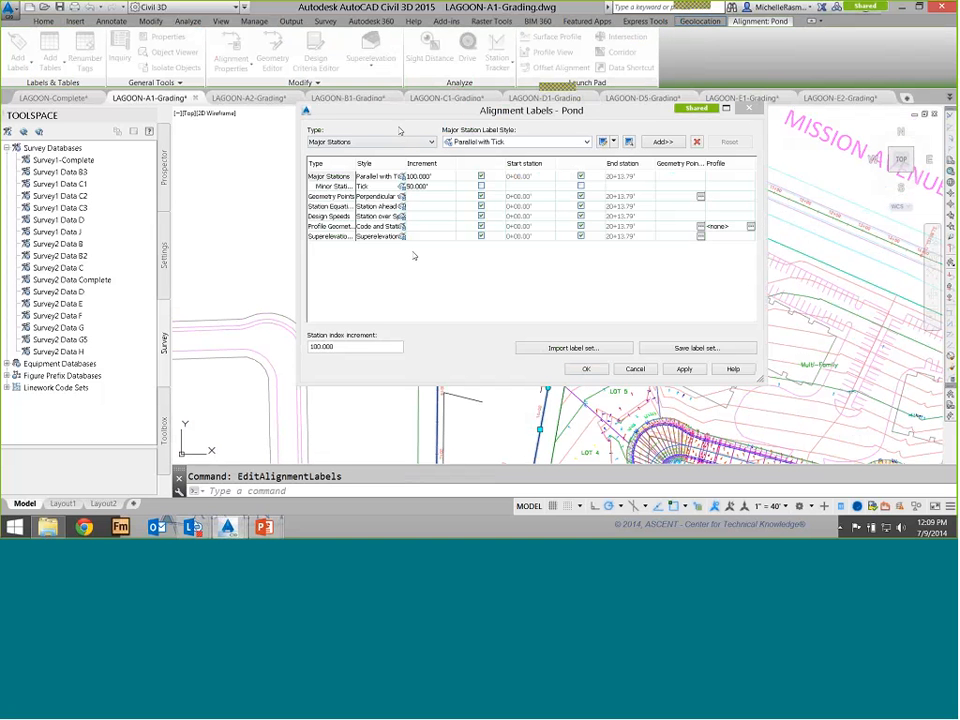
mouse_move(400, 131)
mouse_down()
mouse_move(392, 74)
mouse_move(396, 120)
mouse_up()
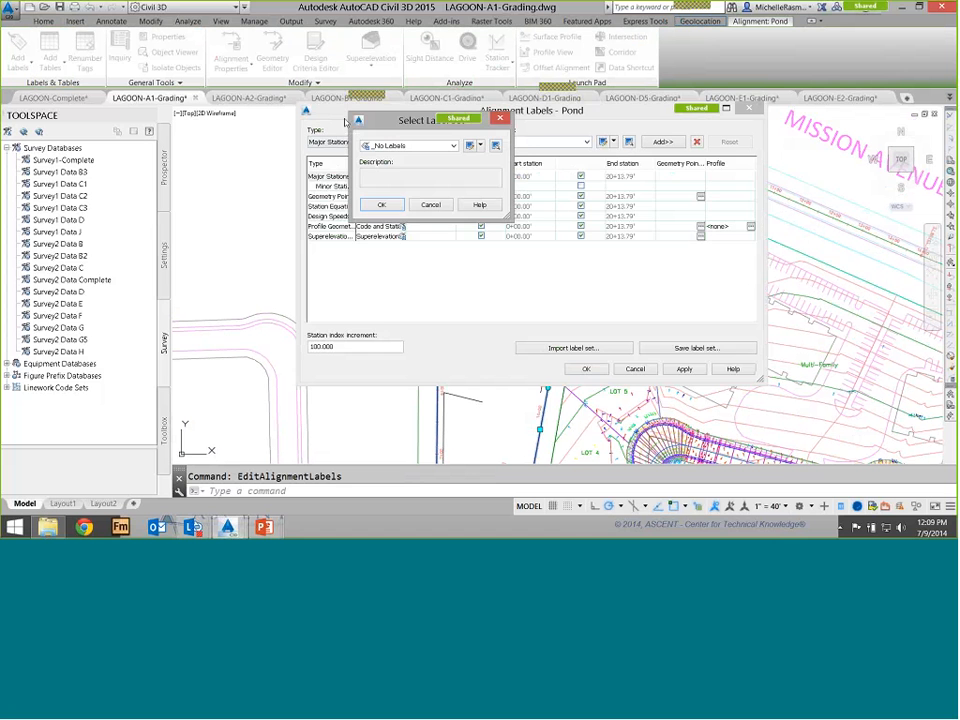
click(381, 204)
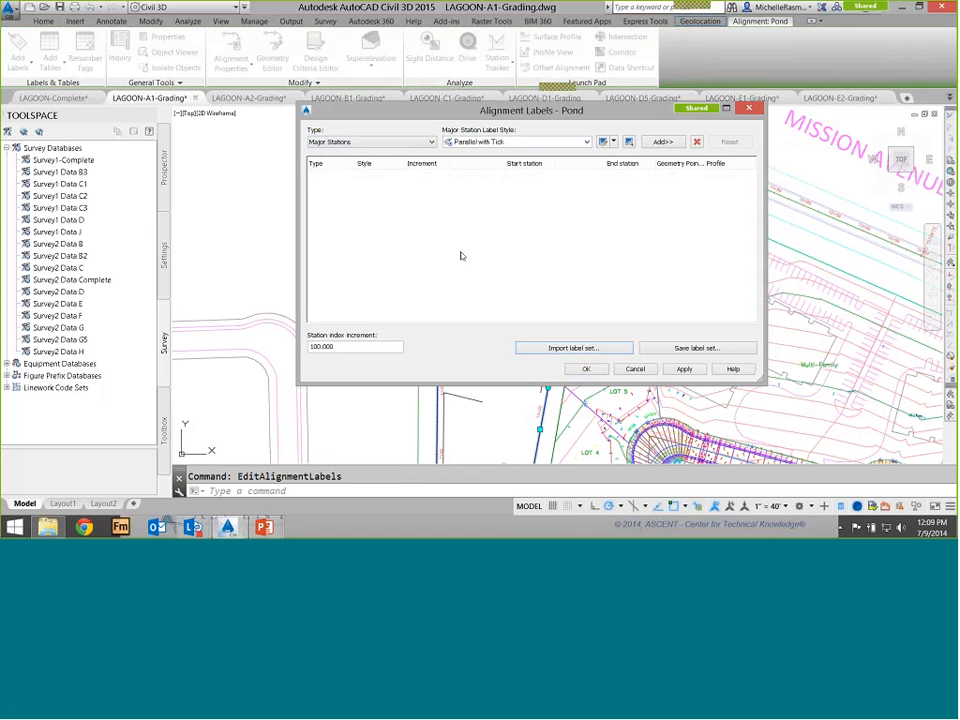
key(Return)
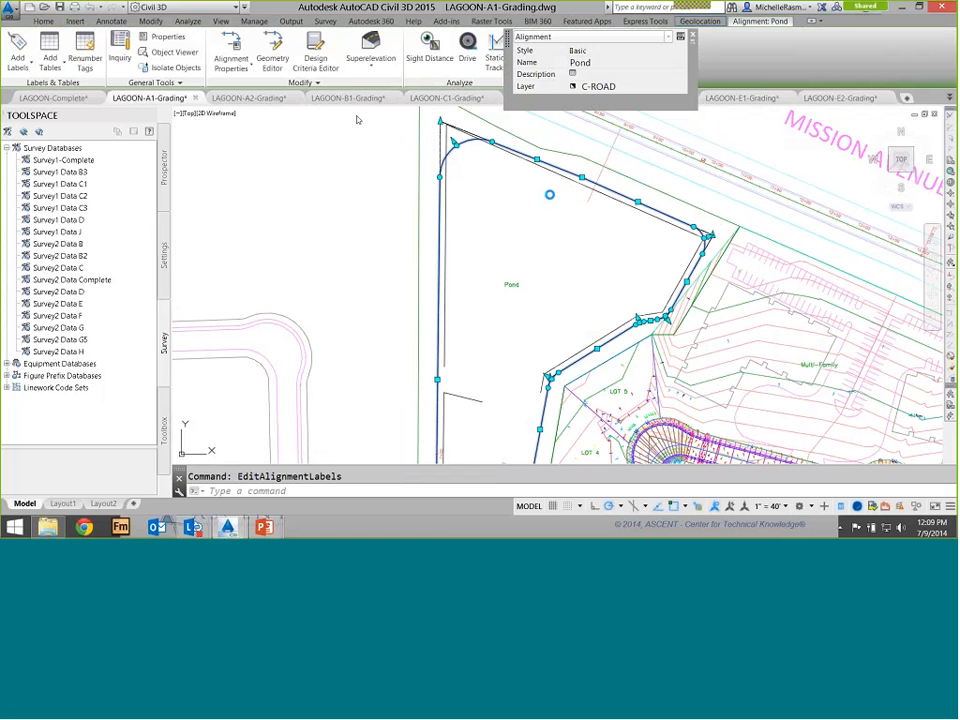
key(Escape)
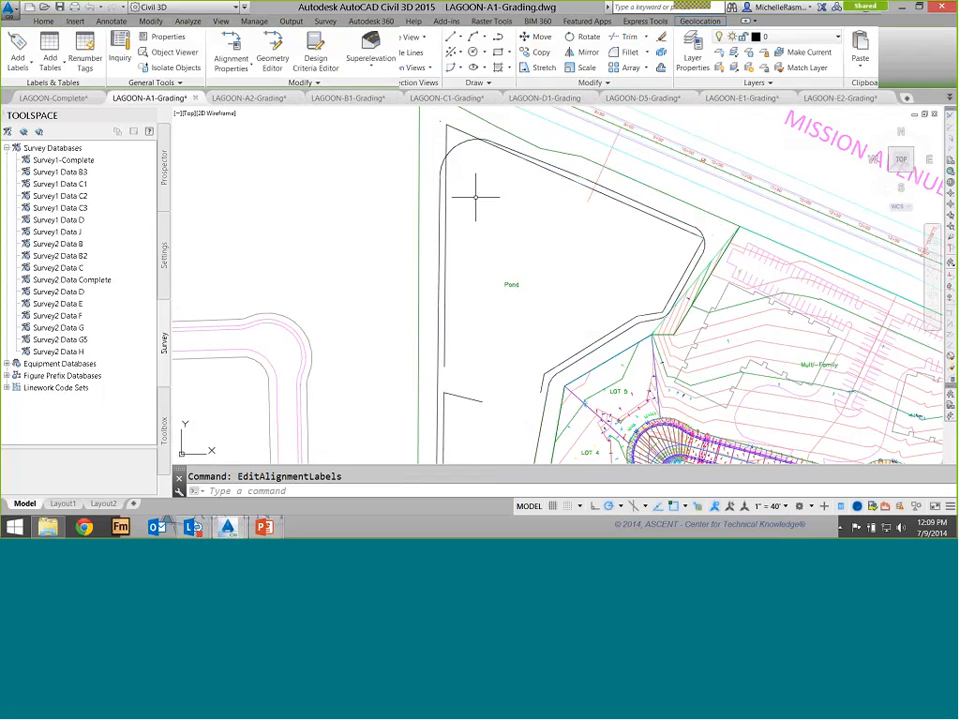
Switch to the LAGOON-B1-Grading drawing and inspect its pond alignments
scroll(550, 263, down, 3)
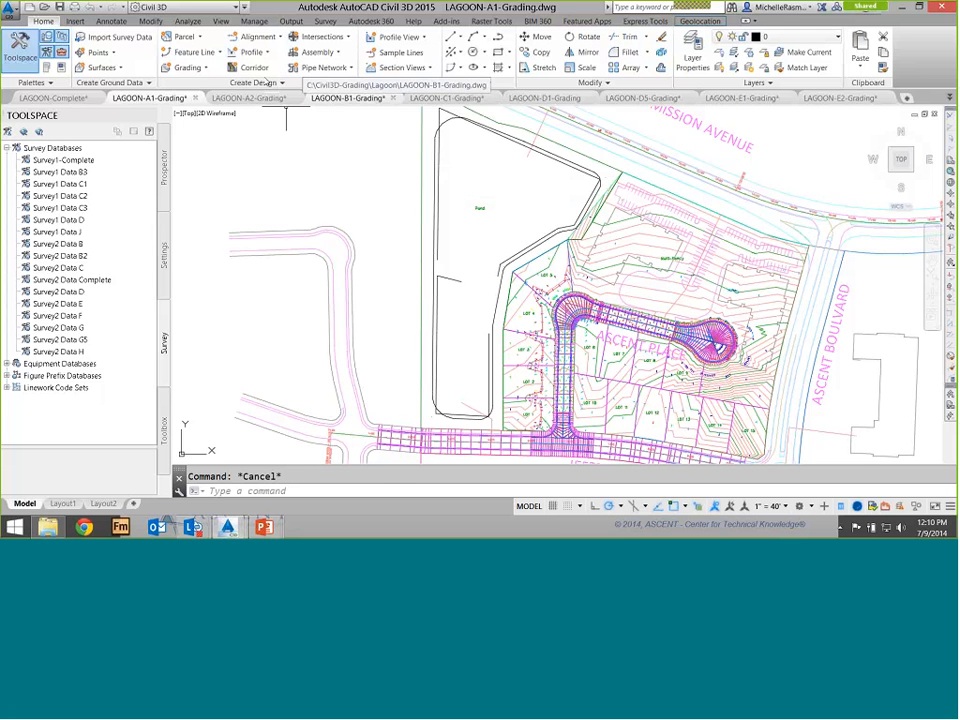
click(345, 97)
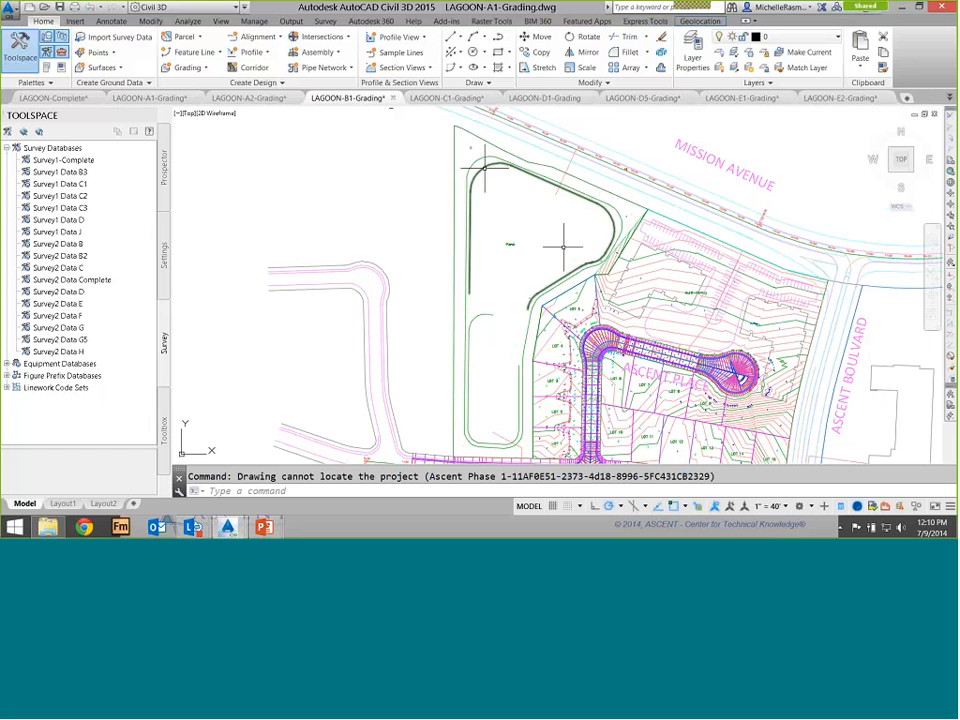
click(546, 288)
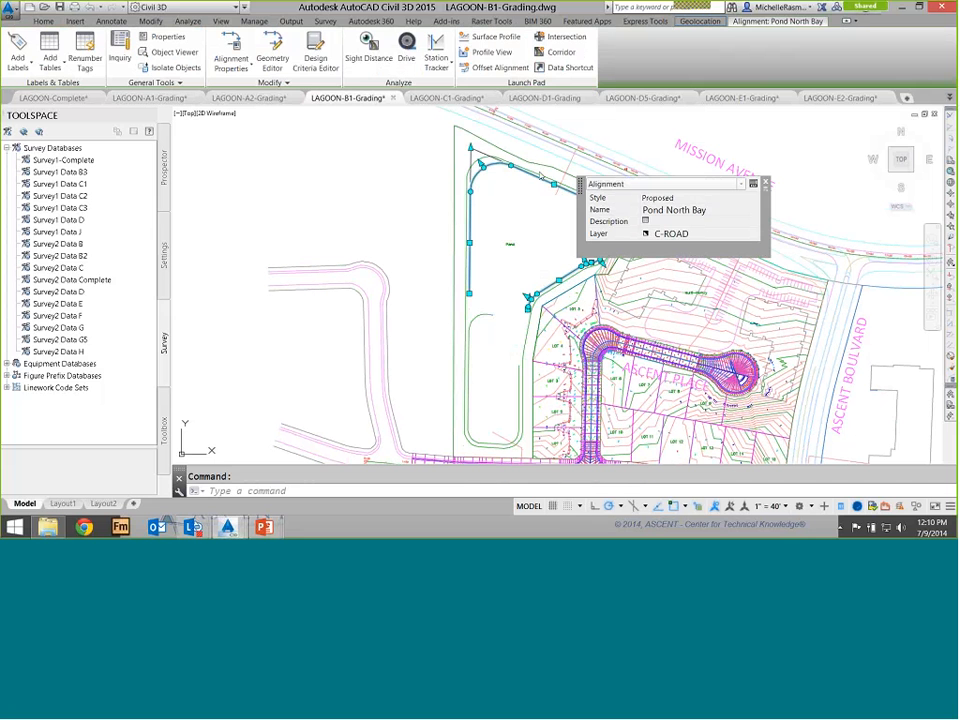
key(Escape)
click(470, 322)
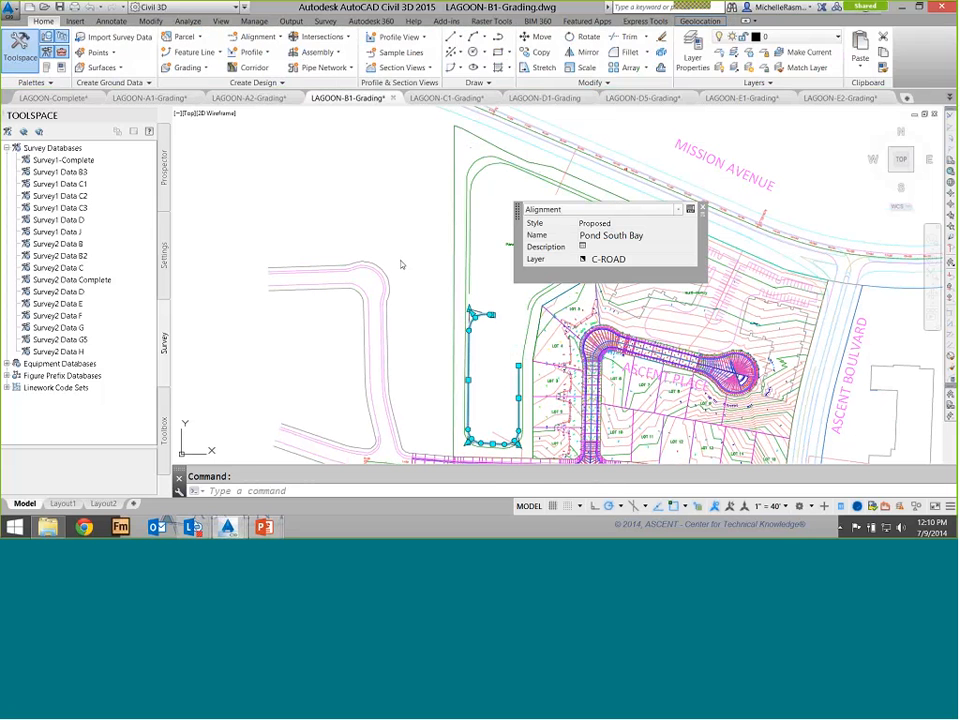
key(Escape)
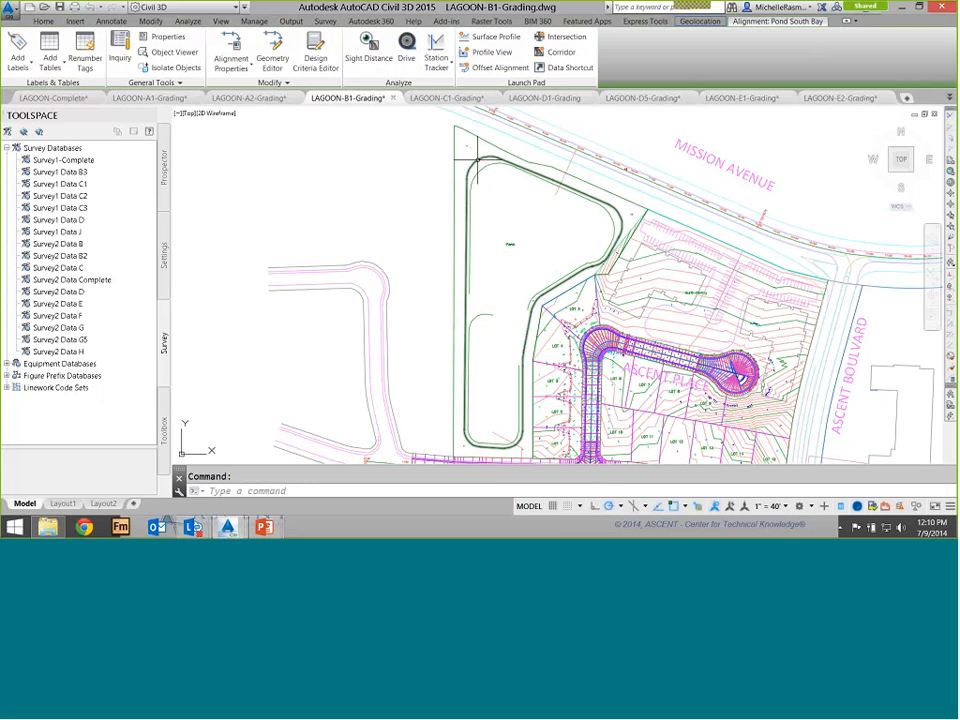
click(477, 165)
key(Escape)
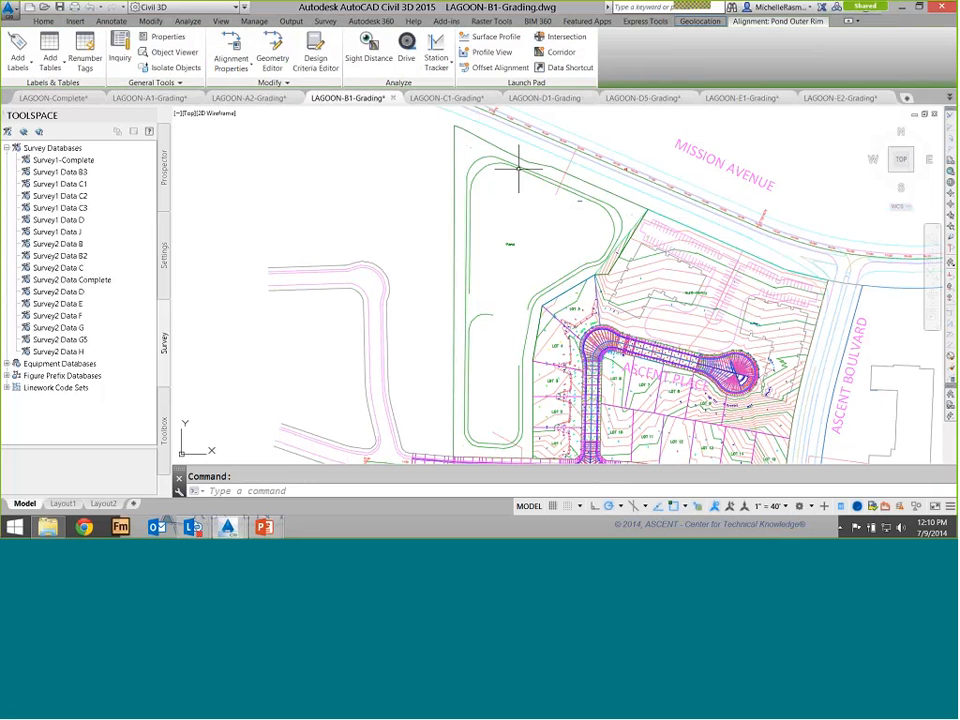
key(Escape)
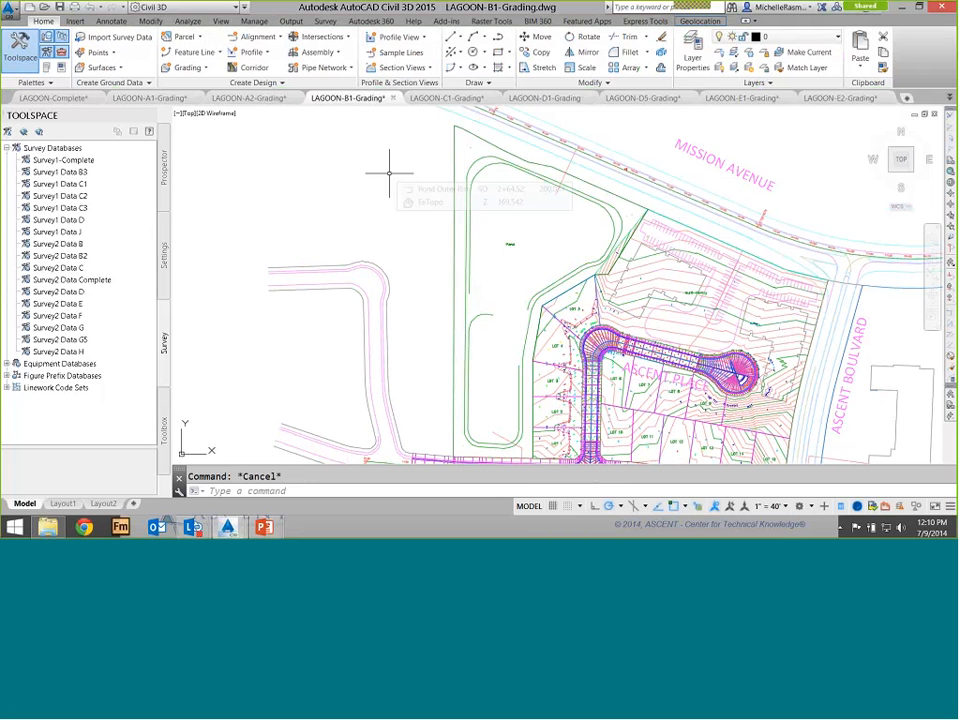
Switch to the slide presentation and advance to the next slide
key(alt+Tab)
key(alt+Tab)
key(alt+Tab)
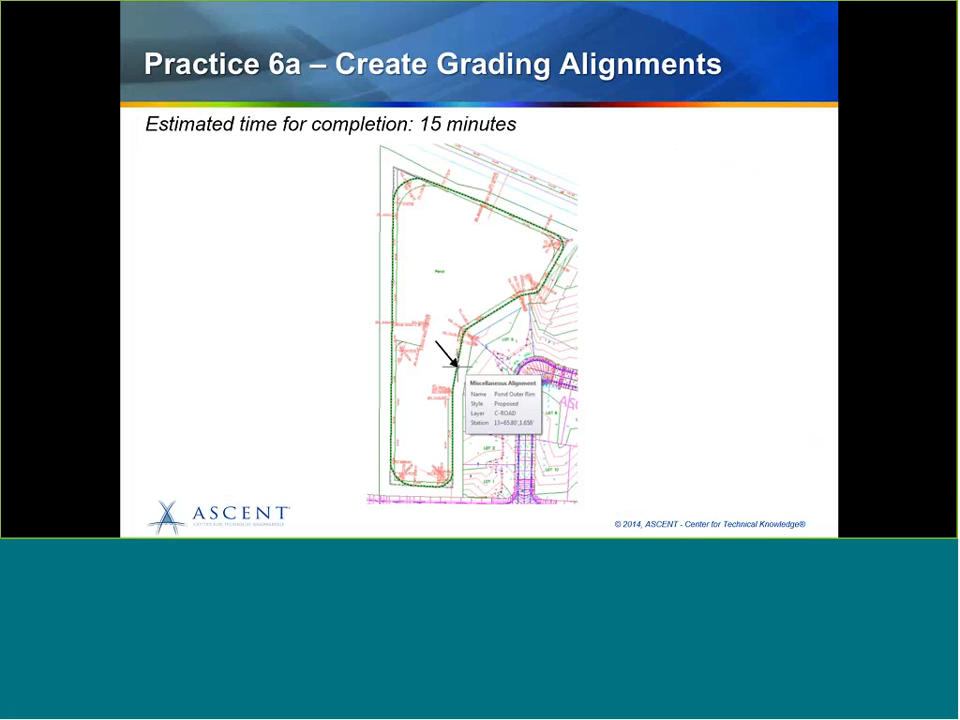
key(Right)
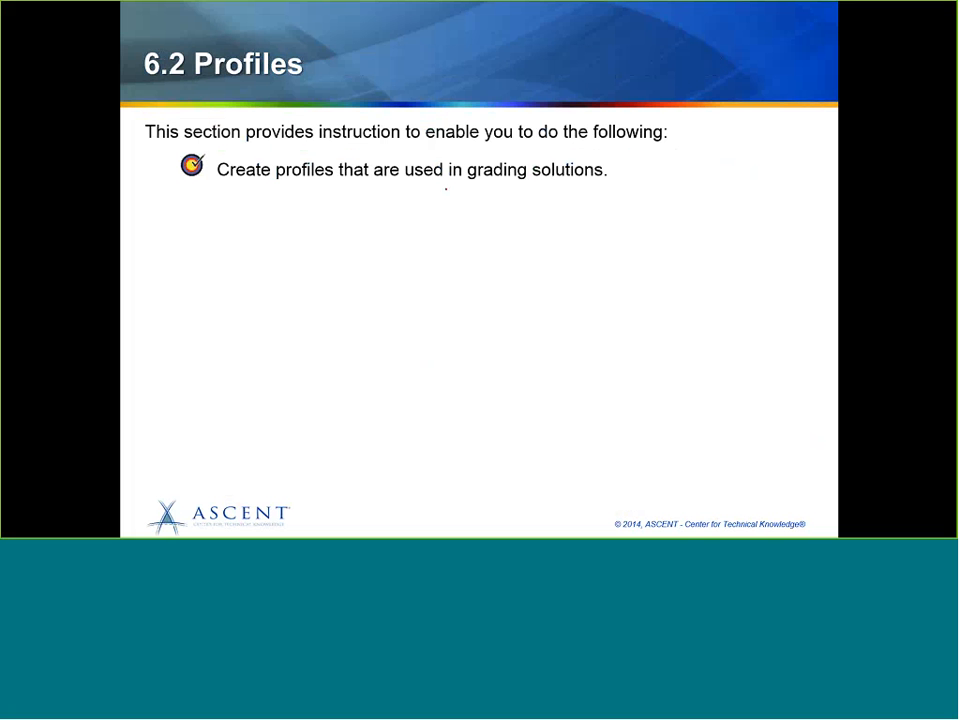
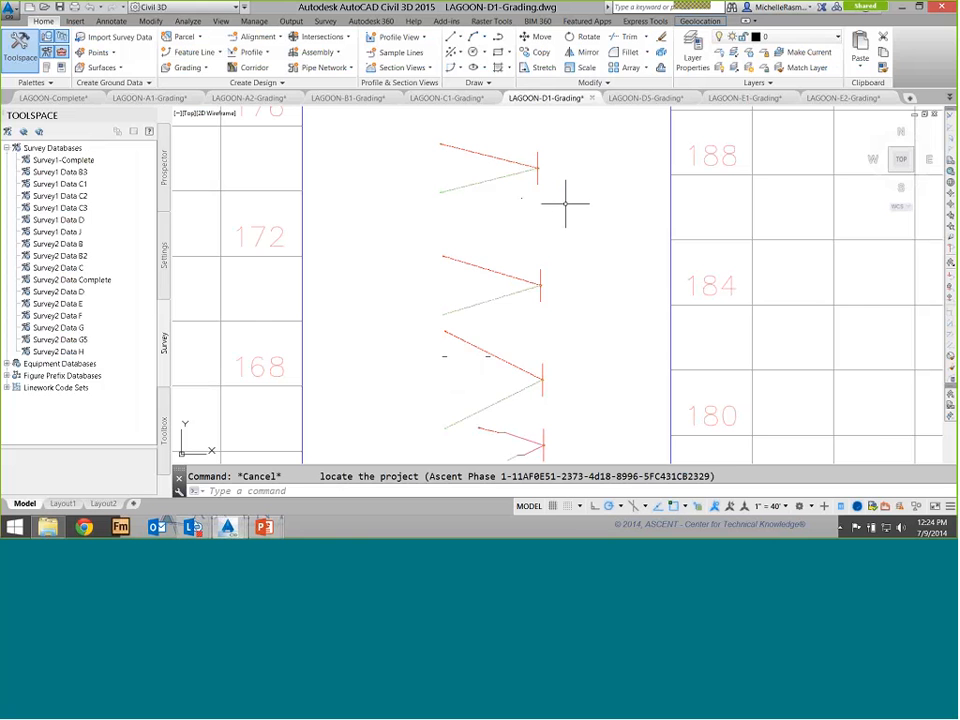
click(564, 199)
scroll(564, 199, down, 8)
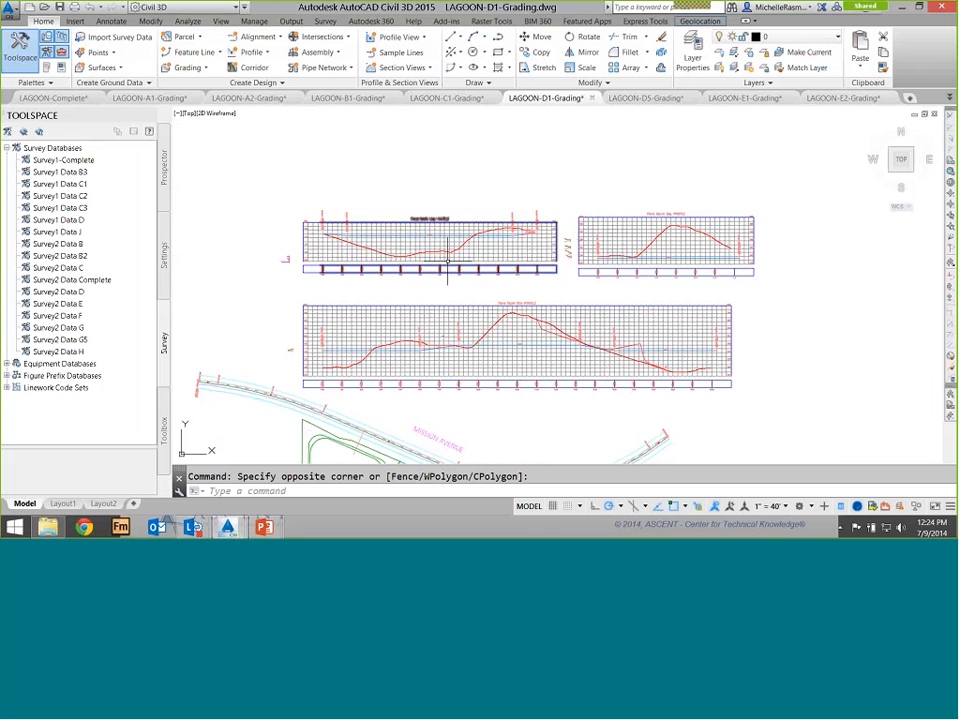
middle_drag(467, 204, 527, 74)
middle_drag(447, 382, 463, 322)
scroll(430, 305, up, 2)
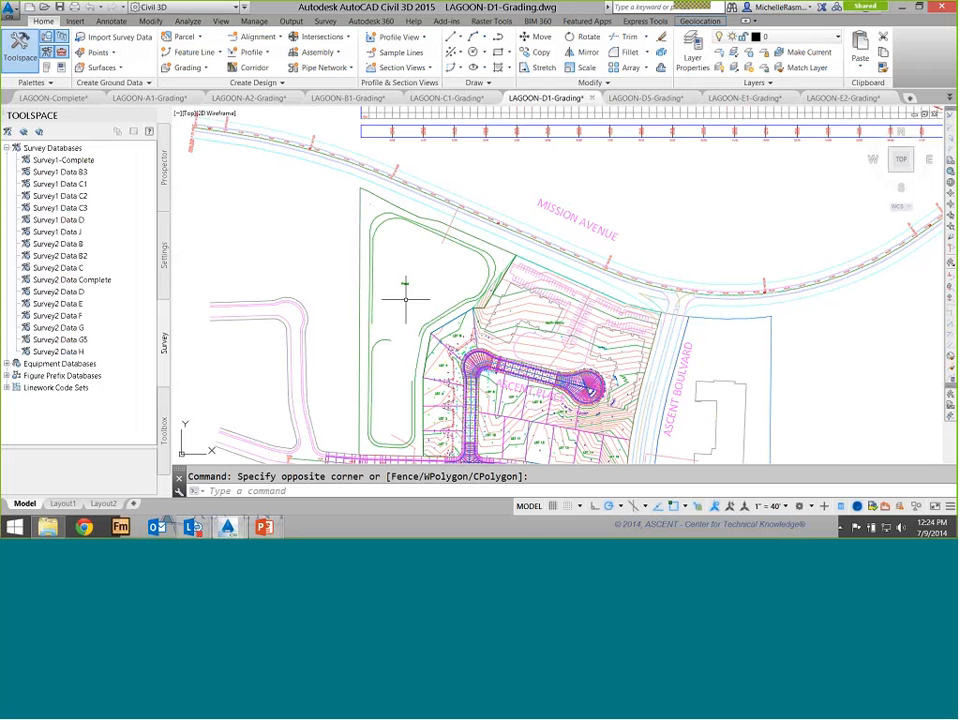
middle_drag(407, 289, 421, 275)
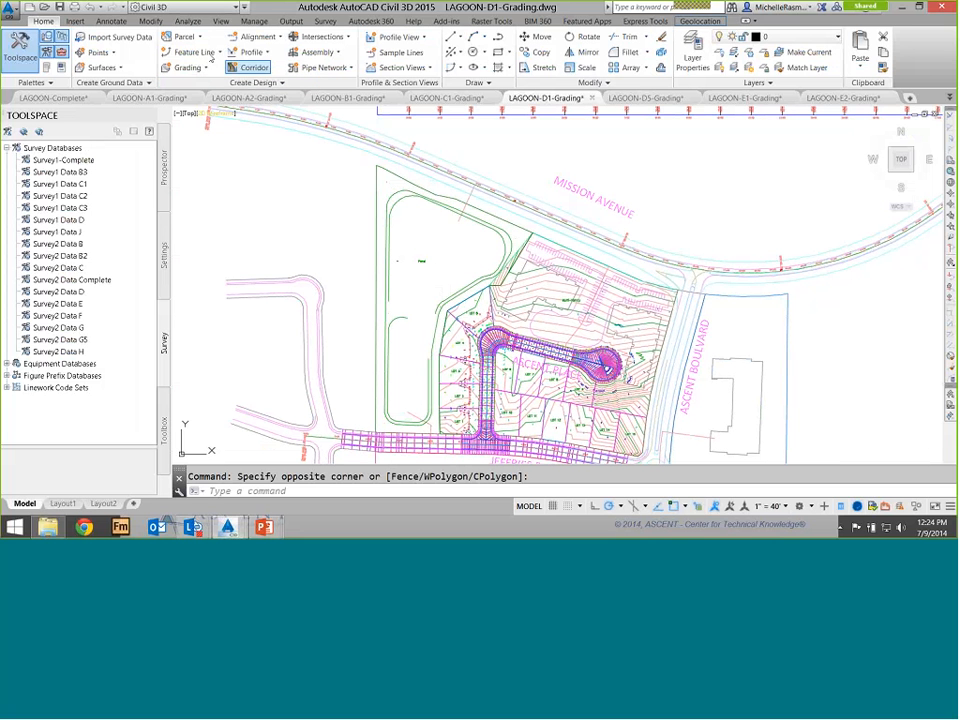
Start a new corridor named Pond using the Pond Outer Rim alignment and FG-Pond Outer Rim profile
click(250, 67)
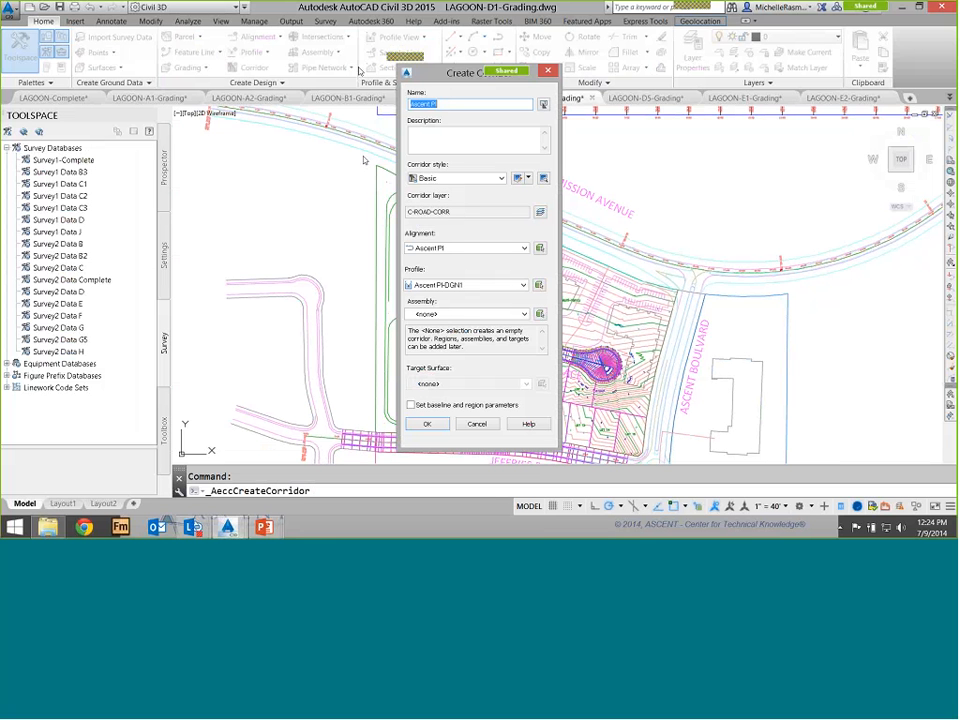
text(Pond)
click(524, 248)
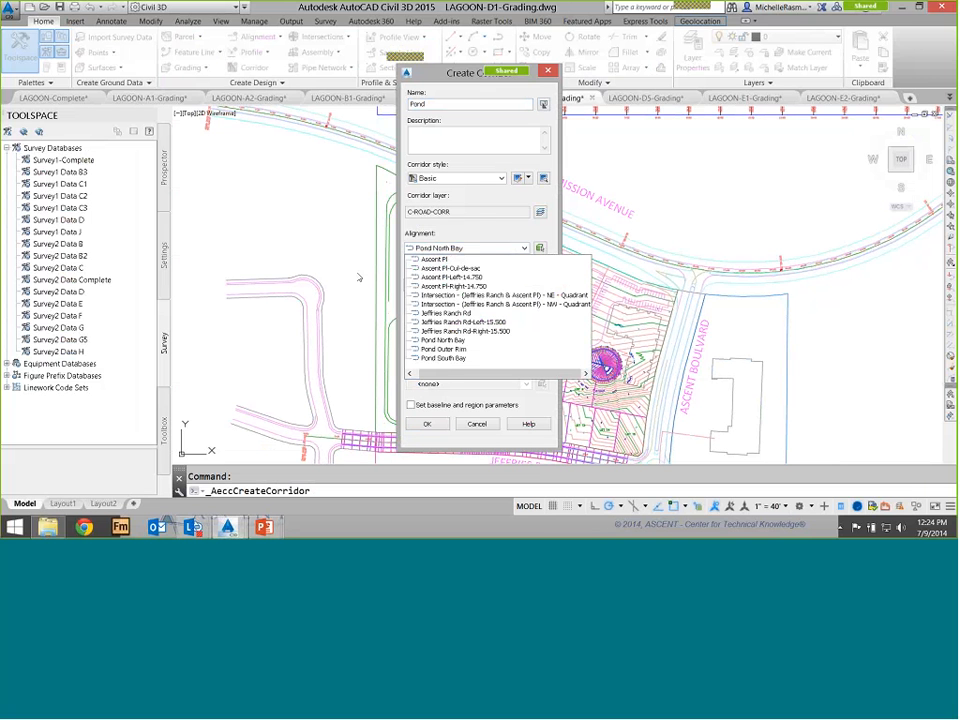
key(Down)
key(Return)
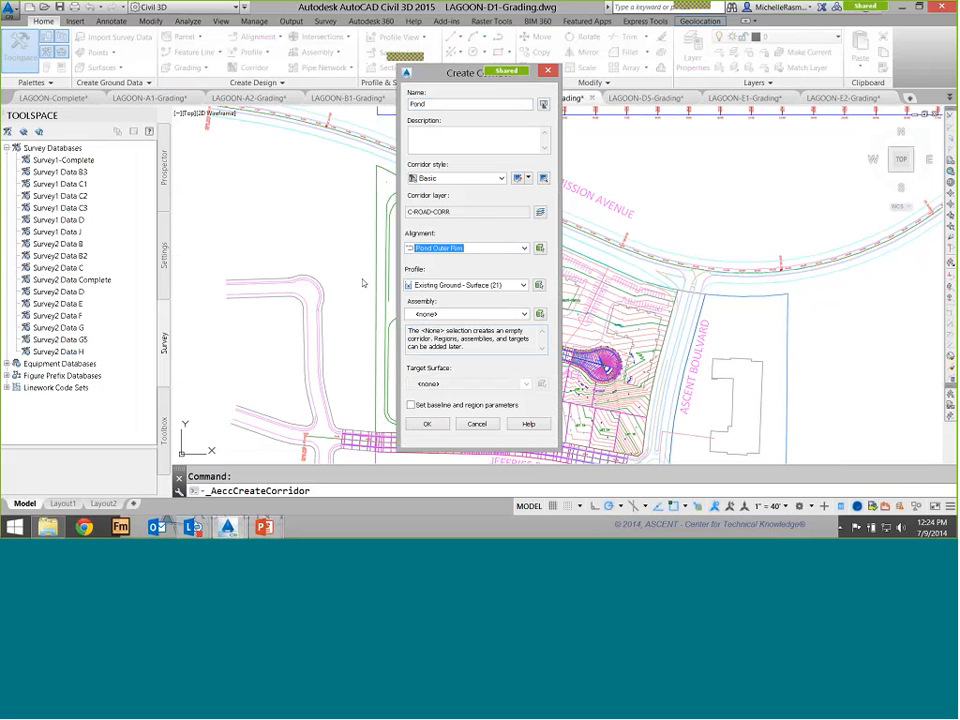
click(480, 285)
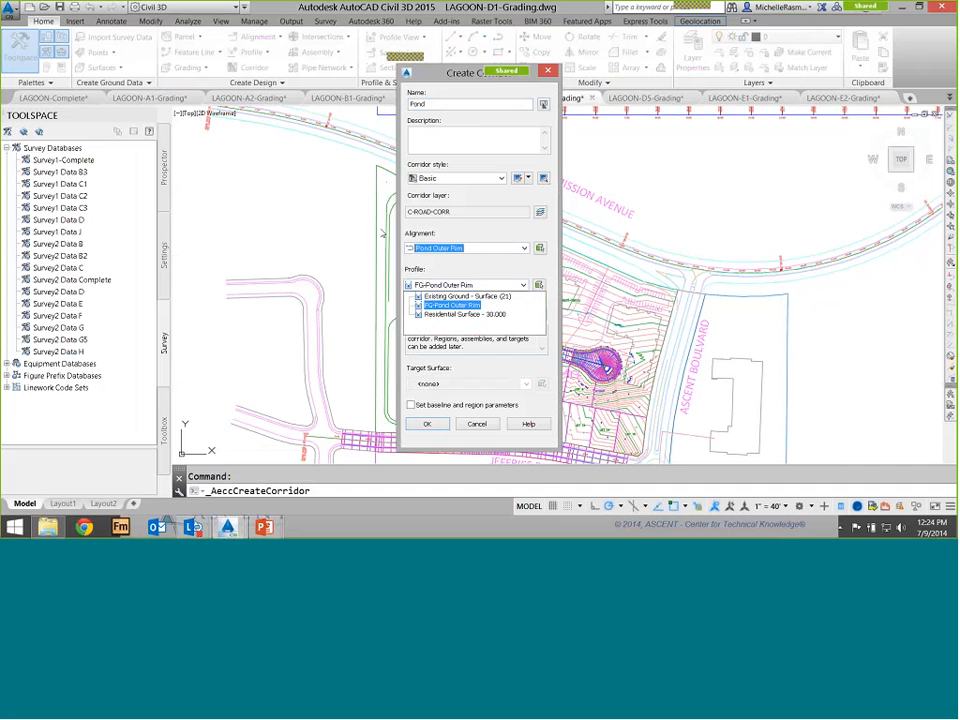
click(452, 305)
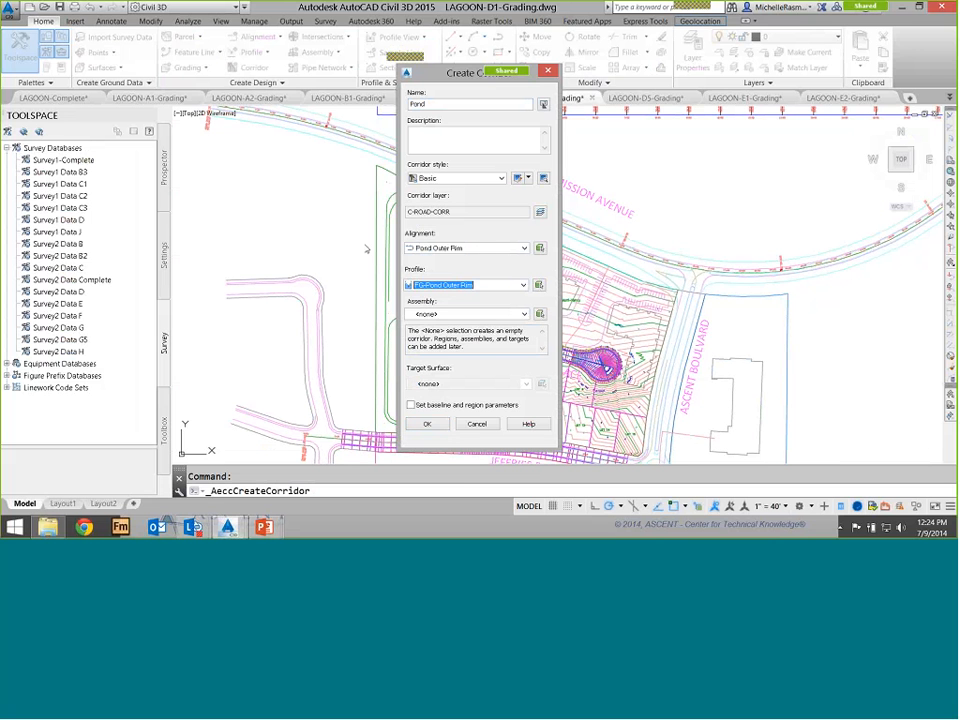
Set the corridor's assembly to Pond Outer Rim and target surface to Existing Ground, then accept the baseline parameters and rebuild
click(459, 314)
click(448, 379)
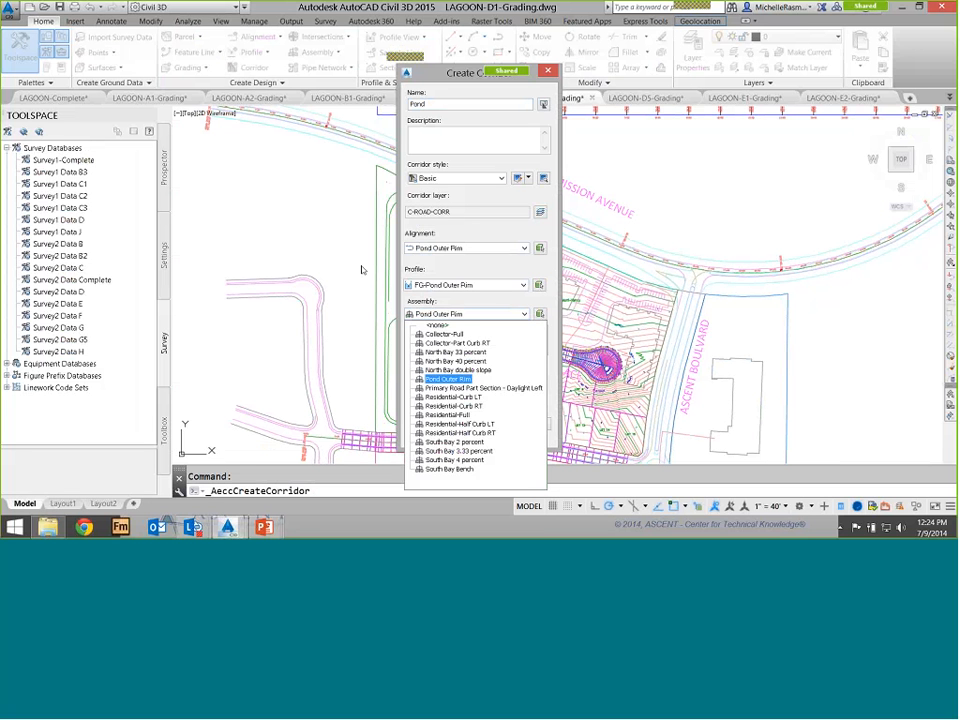
click(448, 379)
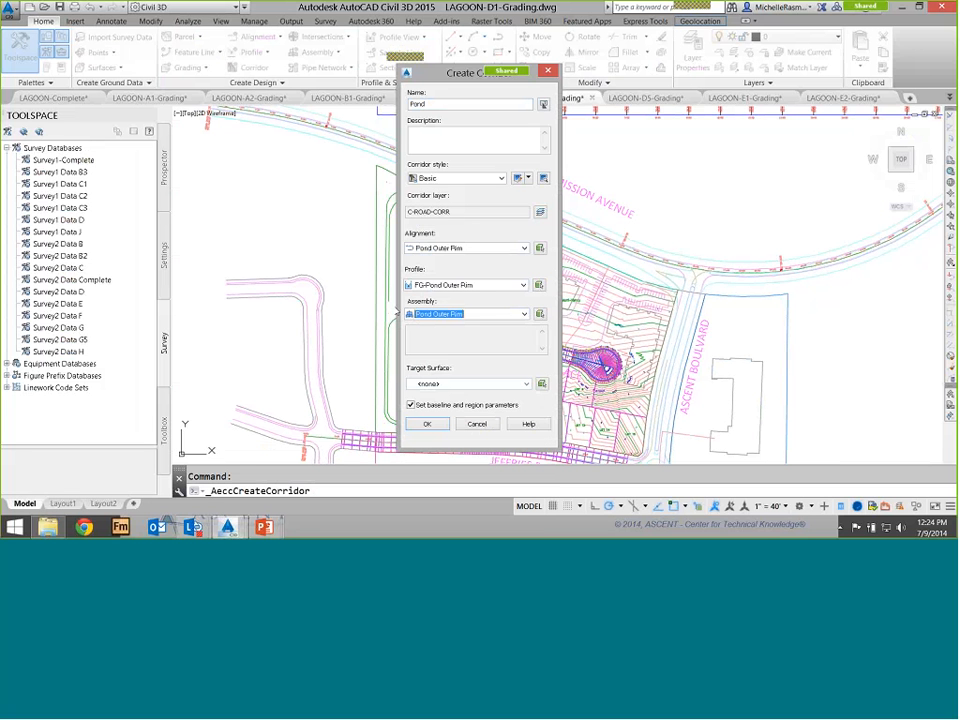
click(466, 384)
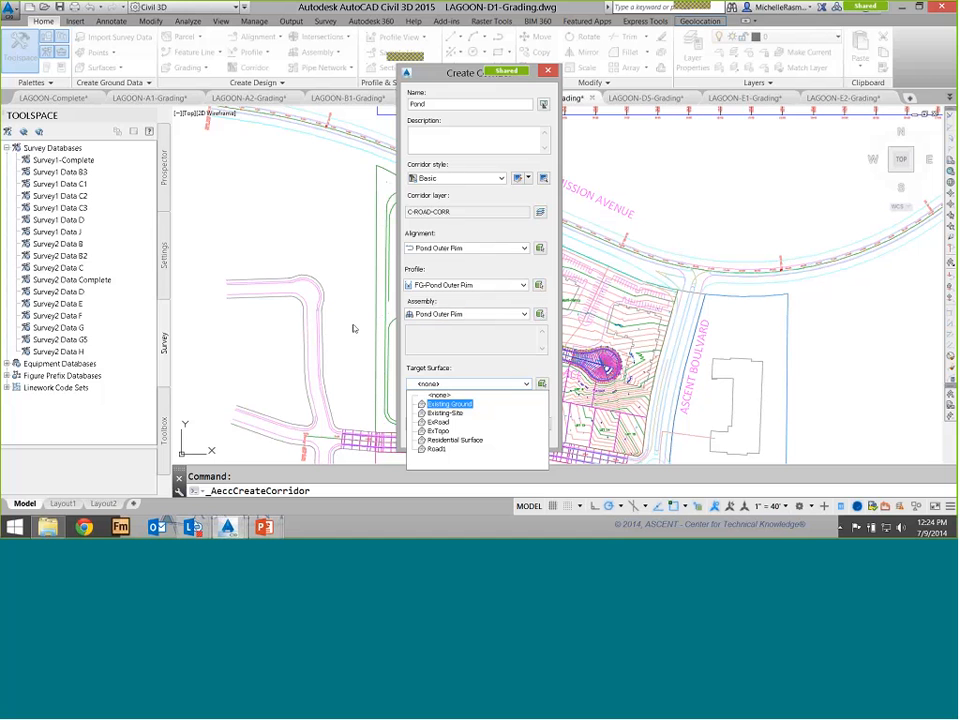
click(449, 403)
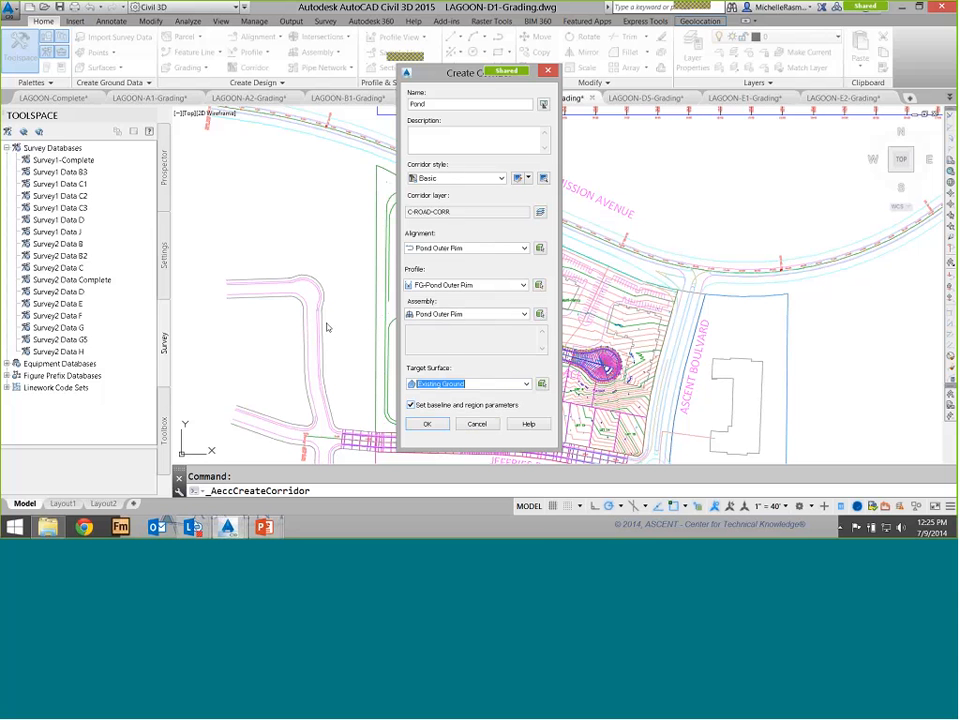
key(Return)
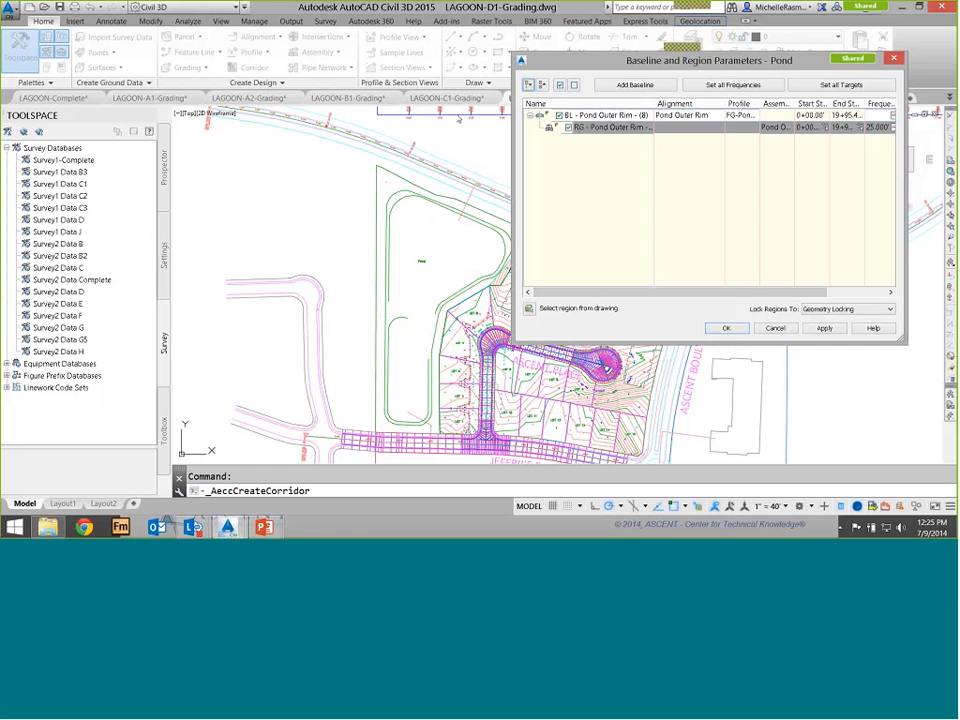
click(726, 328)
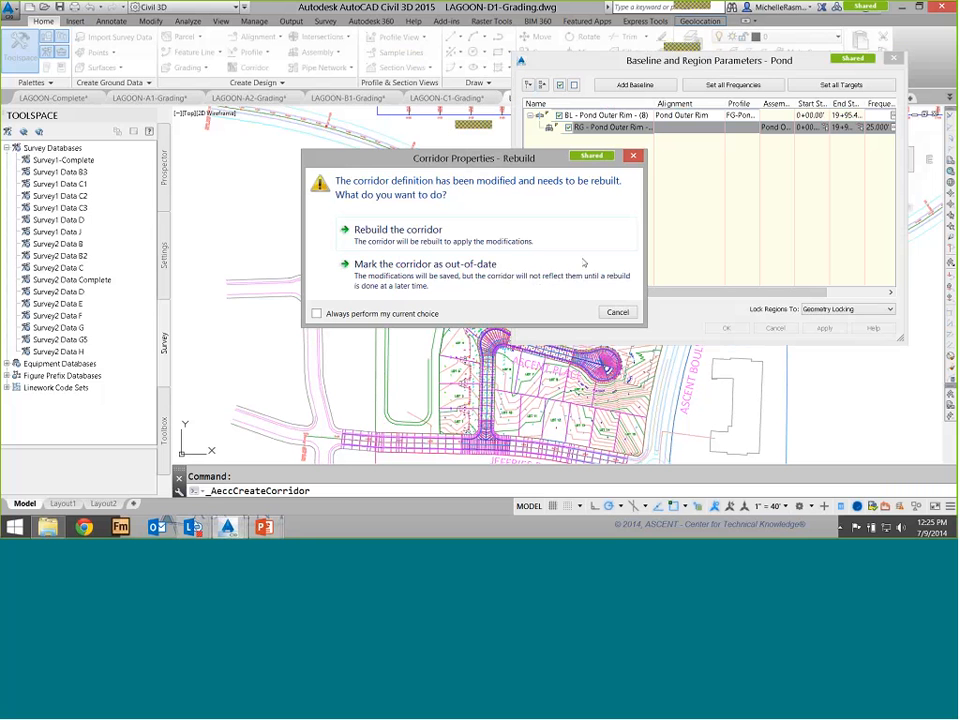
click(397, 232)
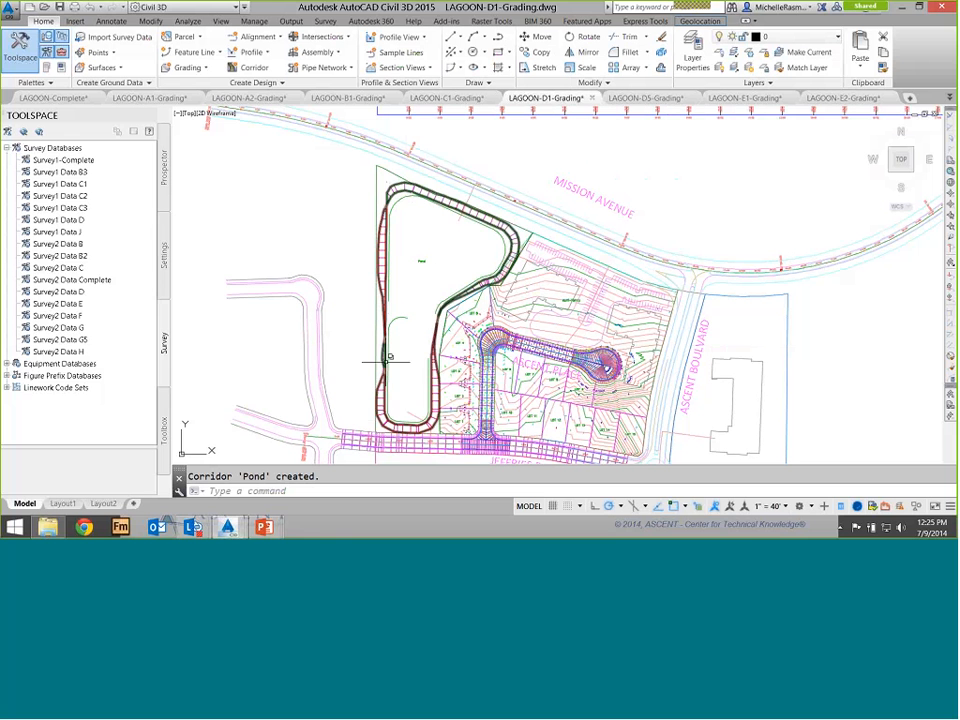
Add a baseline to the Pond corridor using the Pond North Bay alignment and FG-Pond North Bay profile
mouse_move(390, 357)
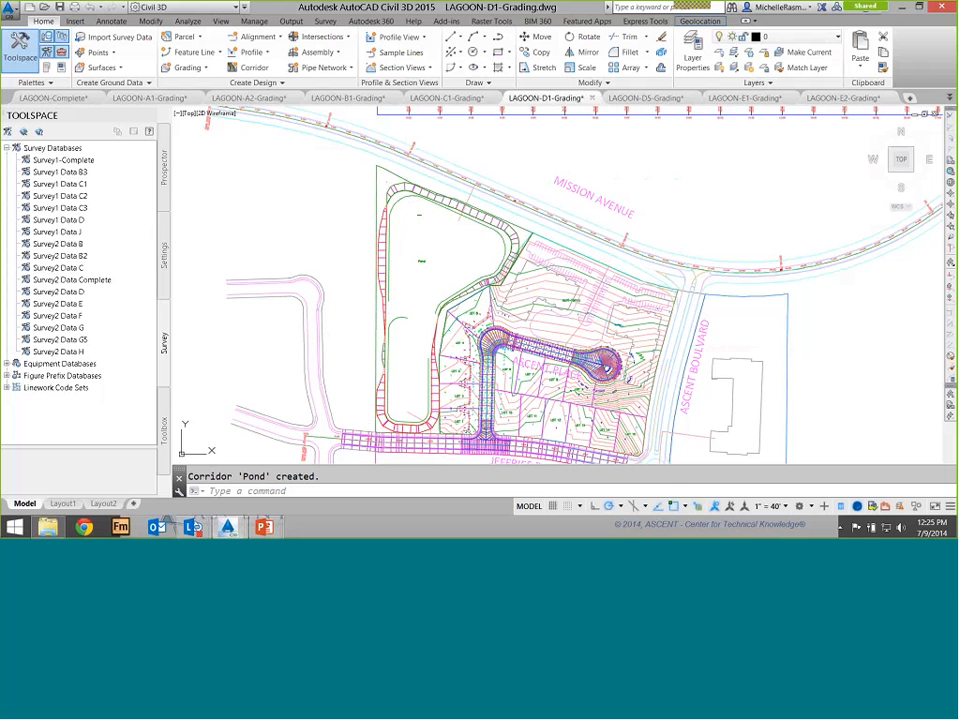
scroll(327, 155, up, 3)
scroll(435, 208, up, 3)
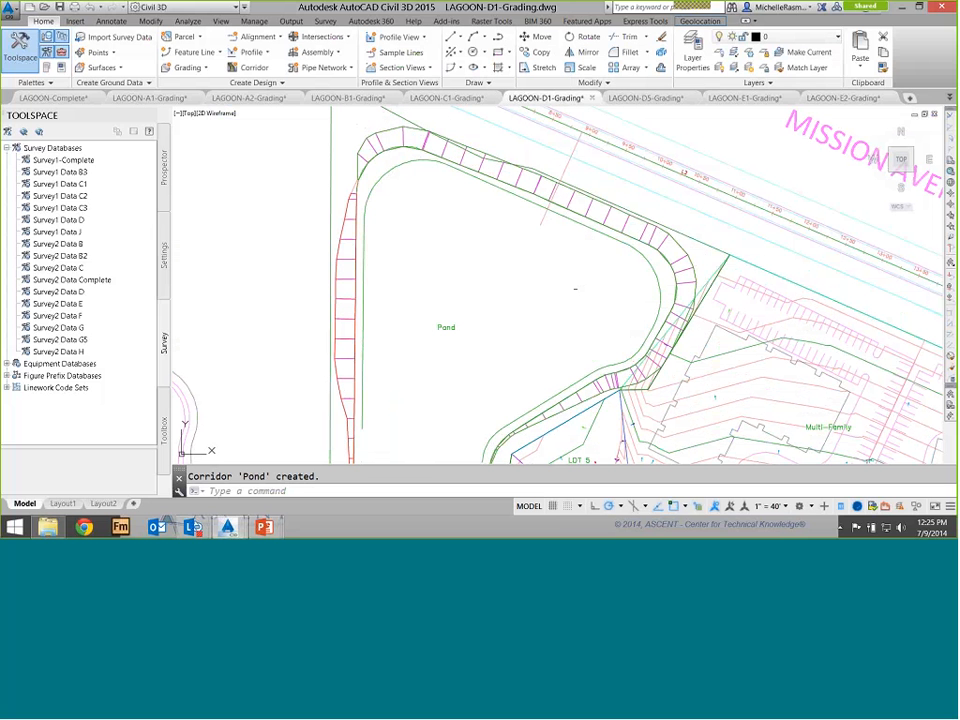
mouse_move(365, 228)
click(403, 132)
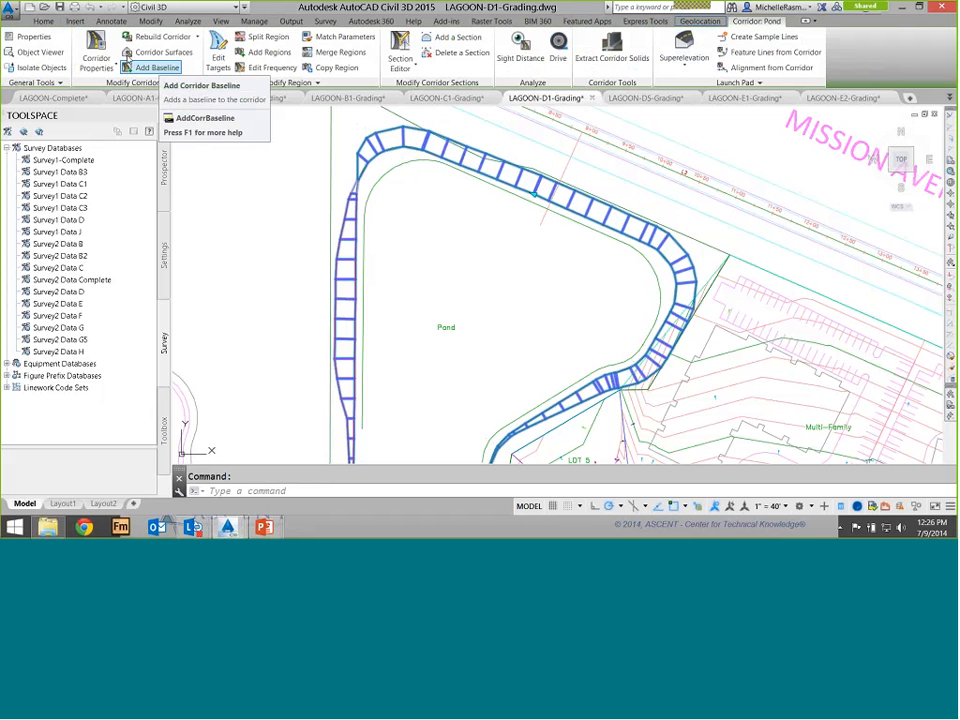
click(128, 64)
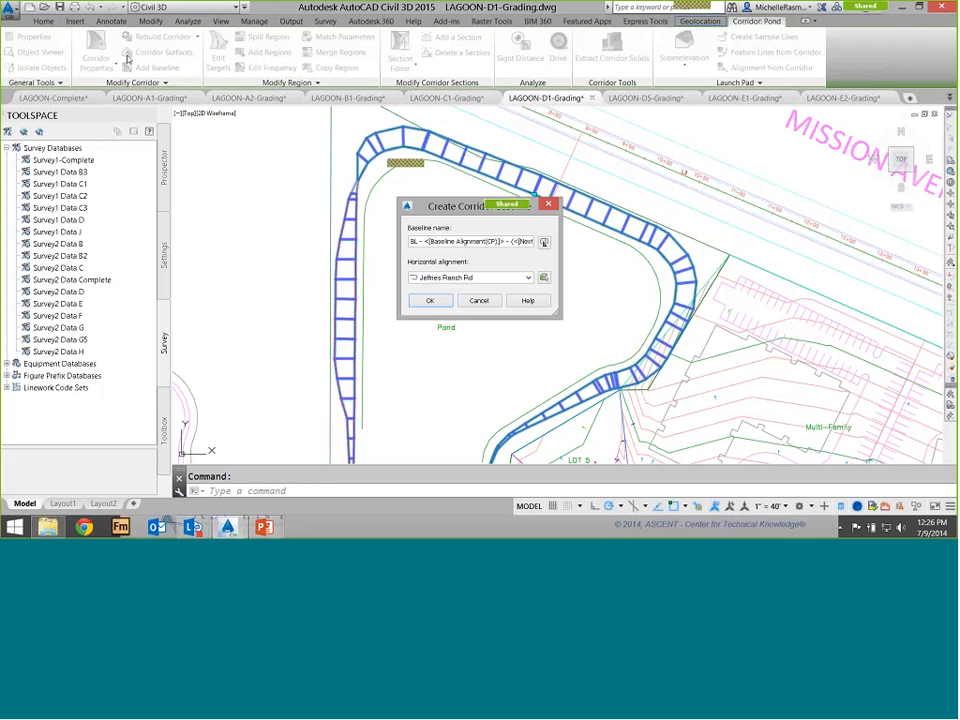
click(470, 277)
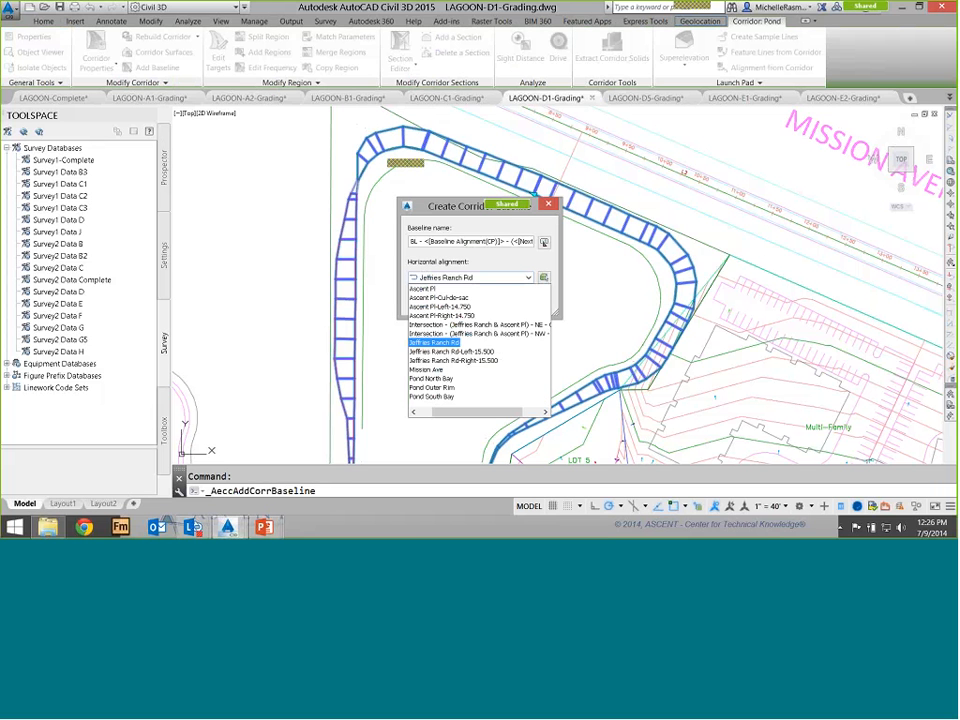
click(438, 387)
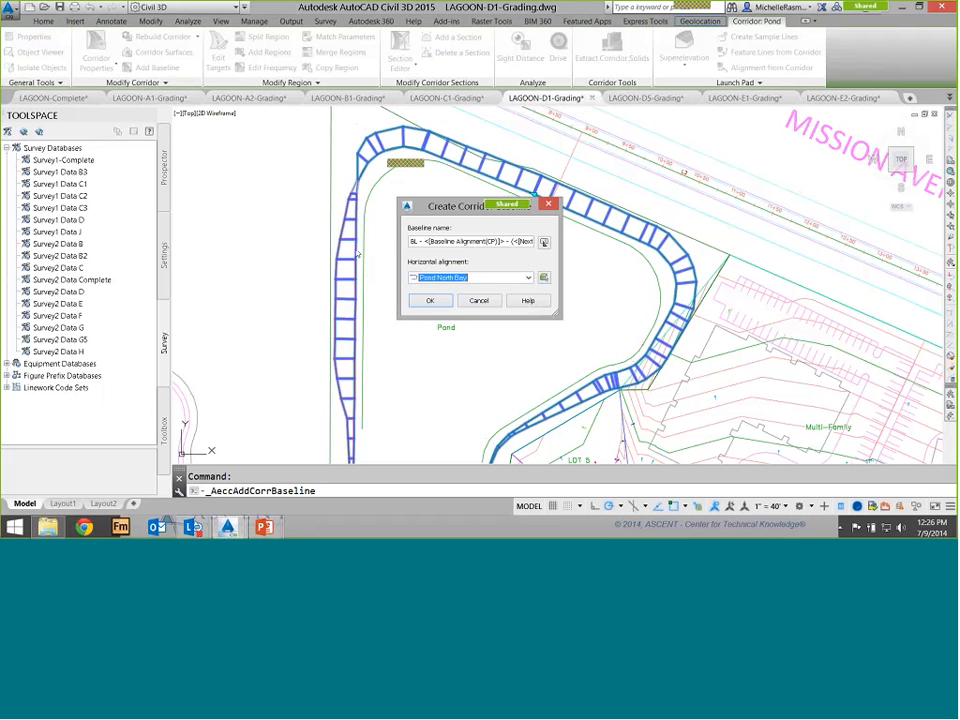
click(438, 301)
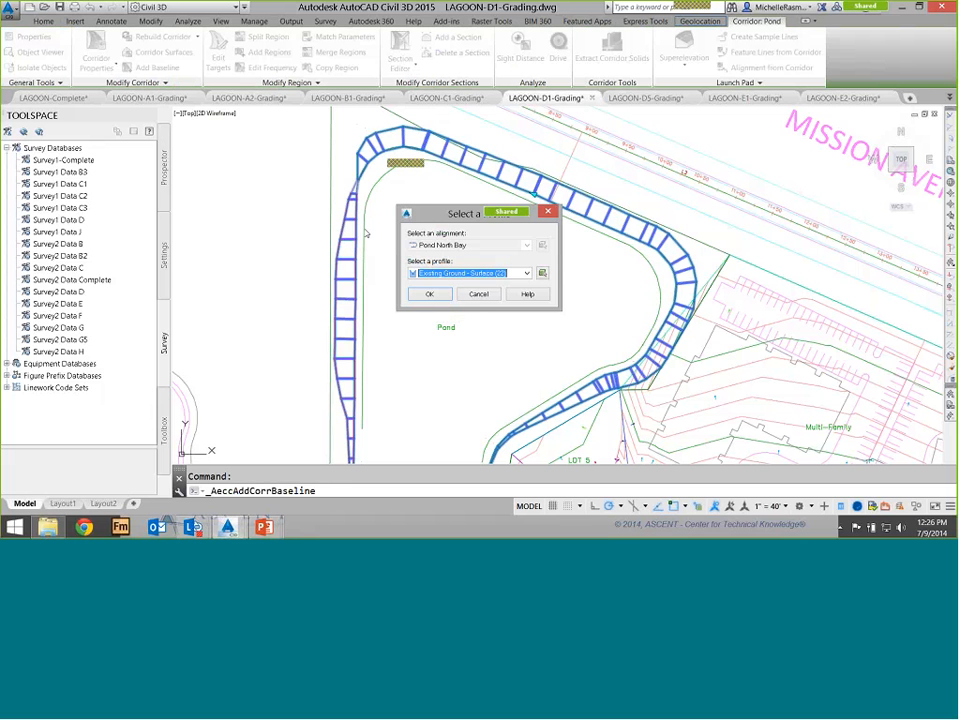
click(527, 273)
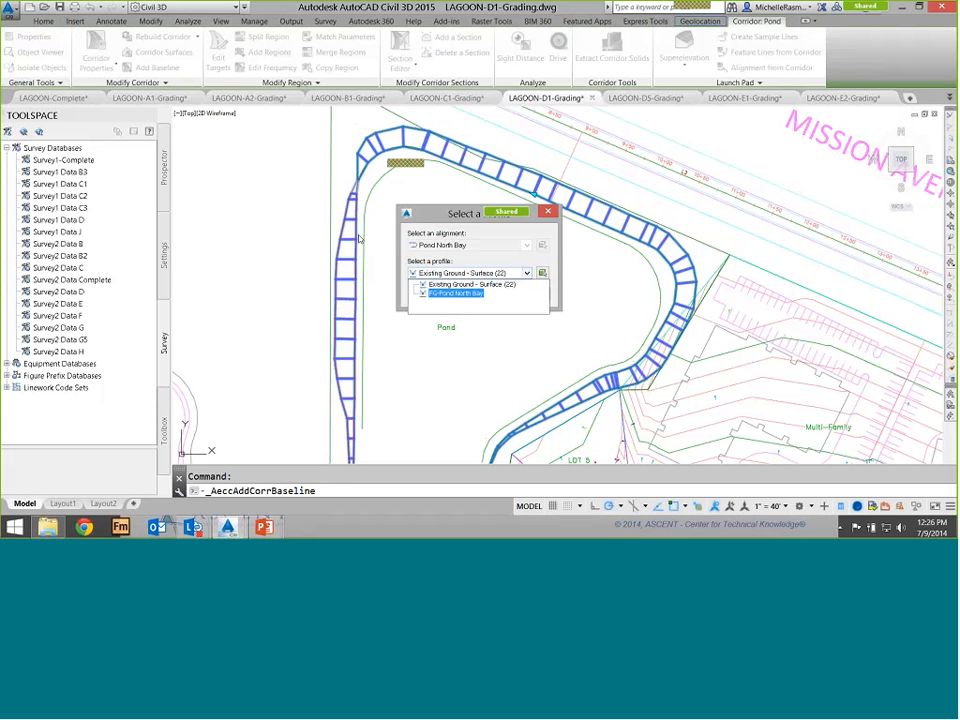
key(Return)
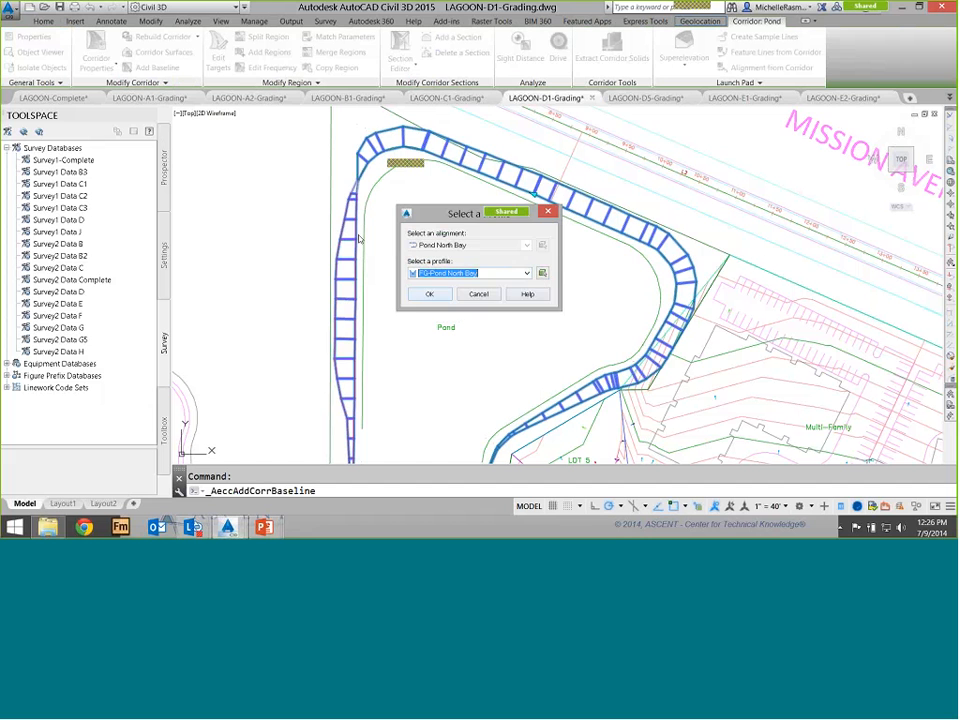
key(Return)
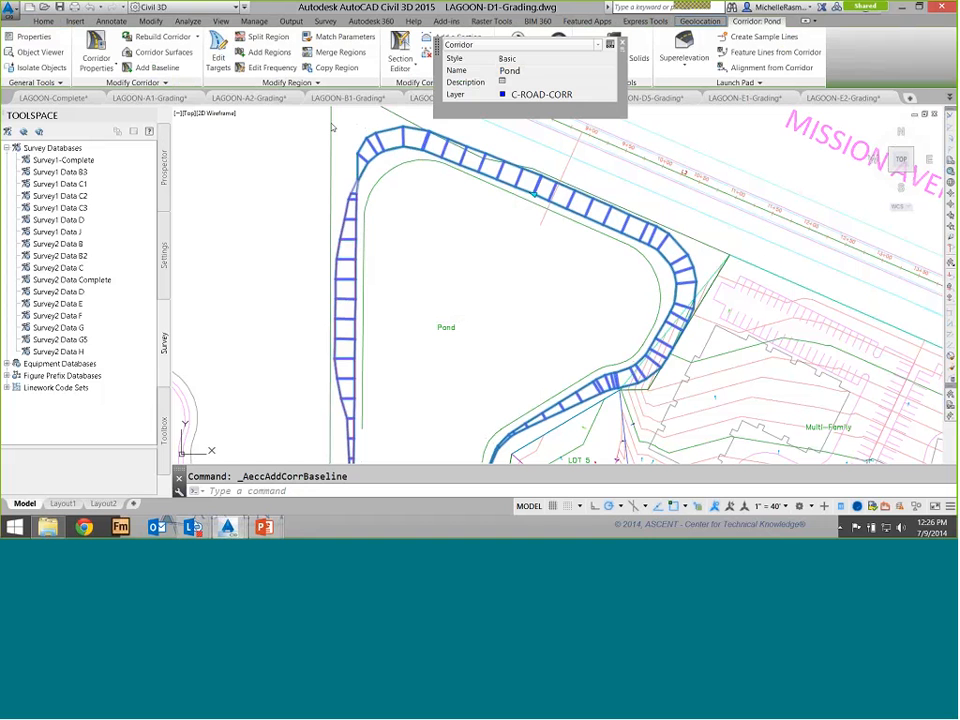
Open the Pond corridor's properties and review its baselines and regions in the parameters list
right_click(419, 141)
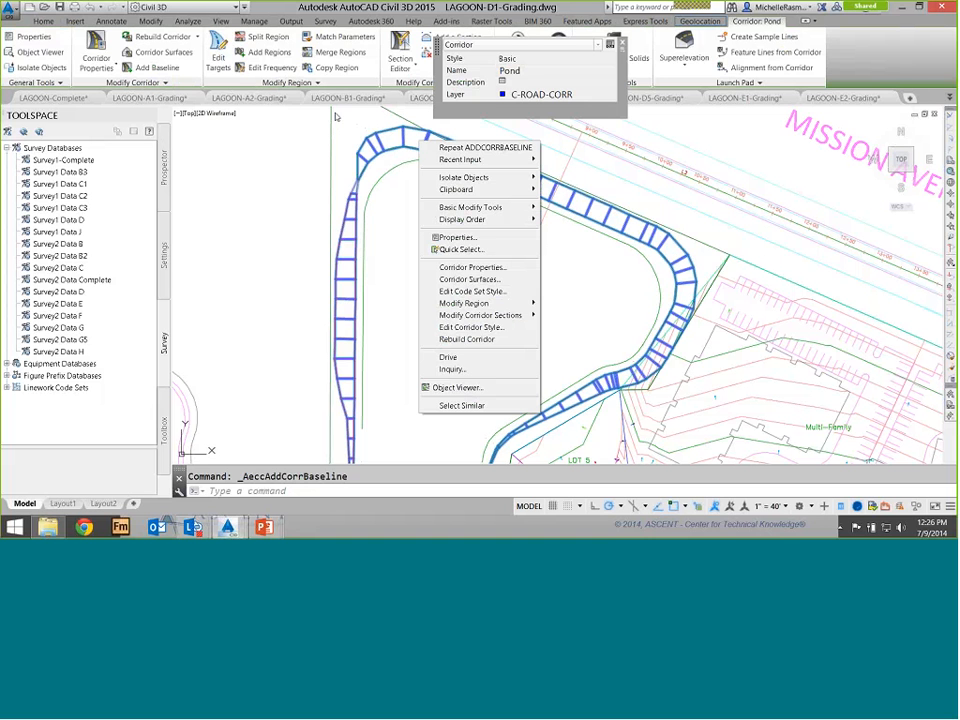
click(472, 267)
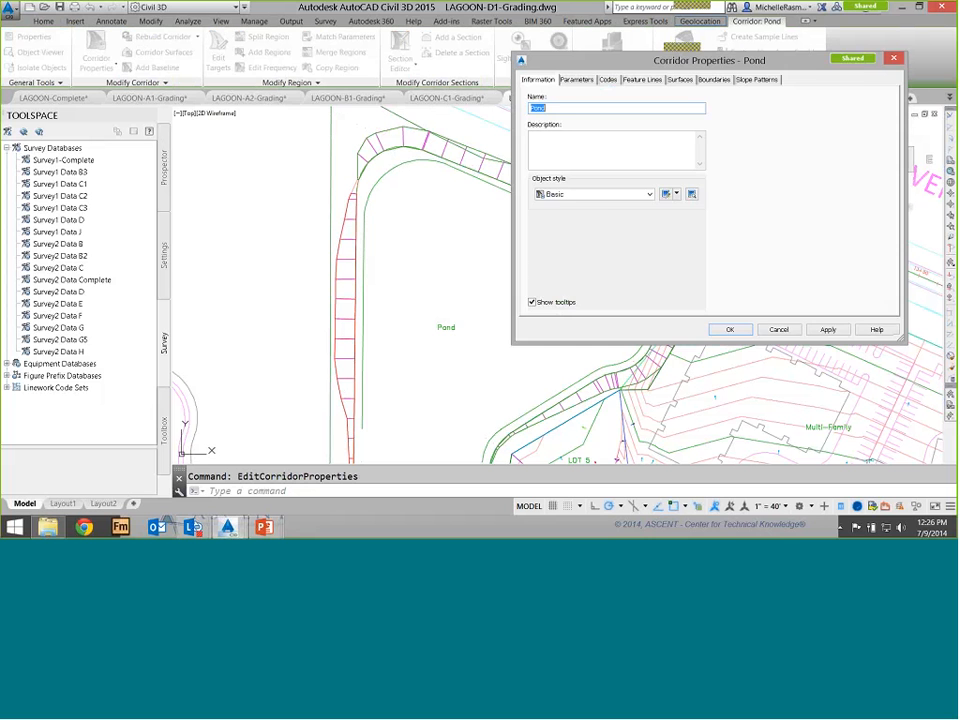
click(673, 89)
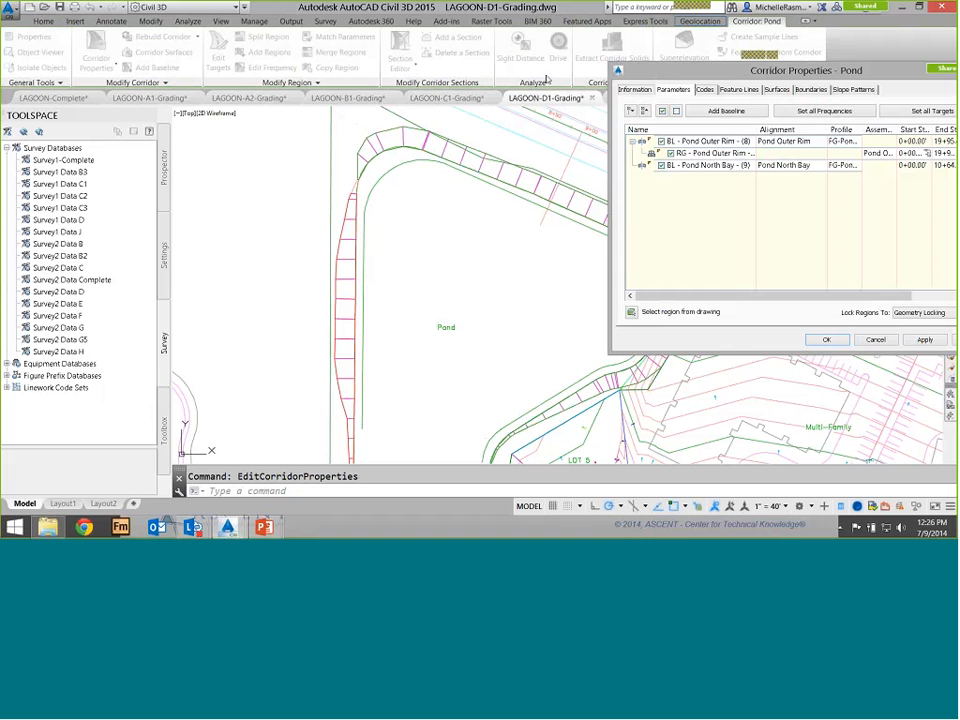
click(708, 141)
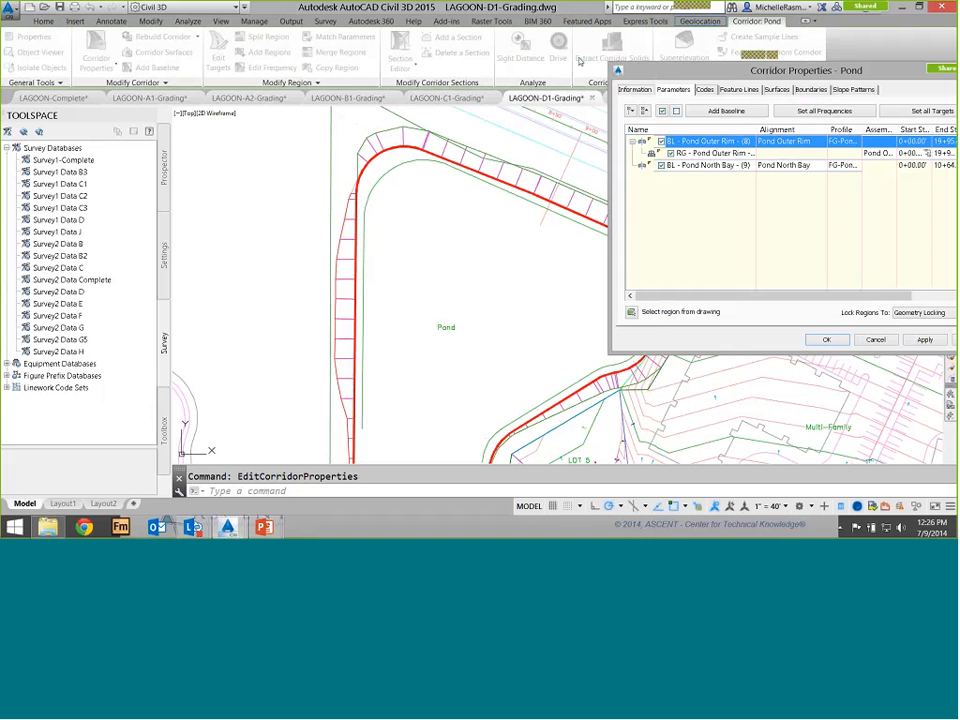
drag(745, 70, 682, 70)
drag(541, 60, 541, 60)
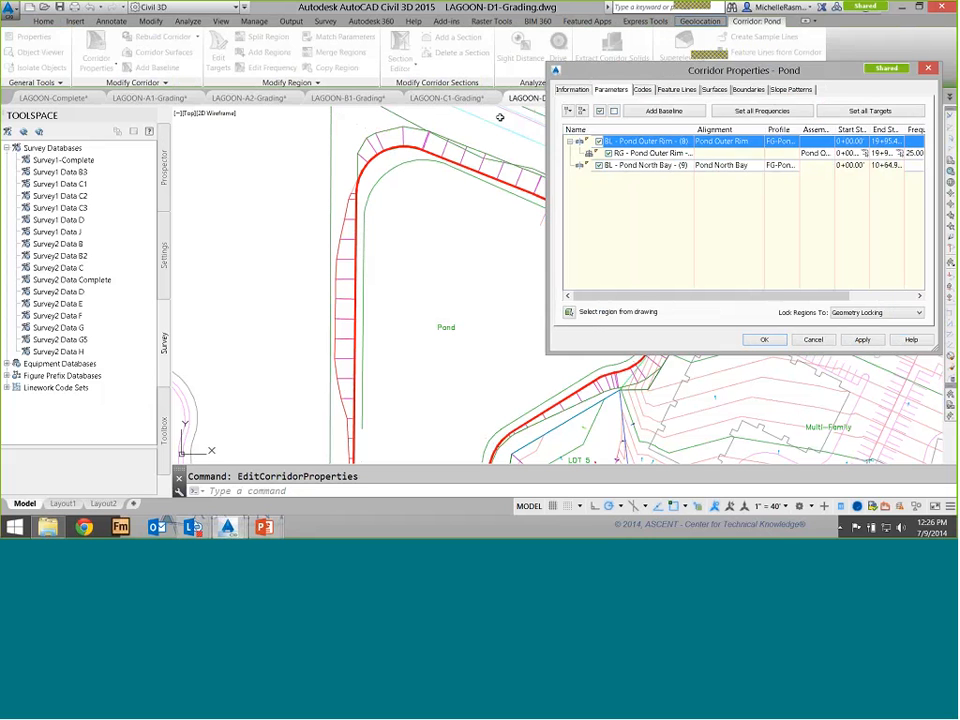
click(327, 120)
key(Down)
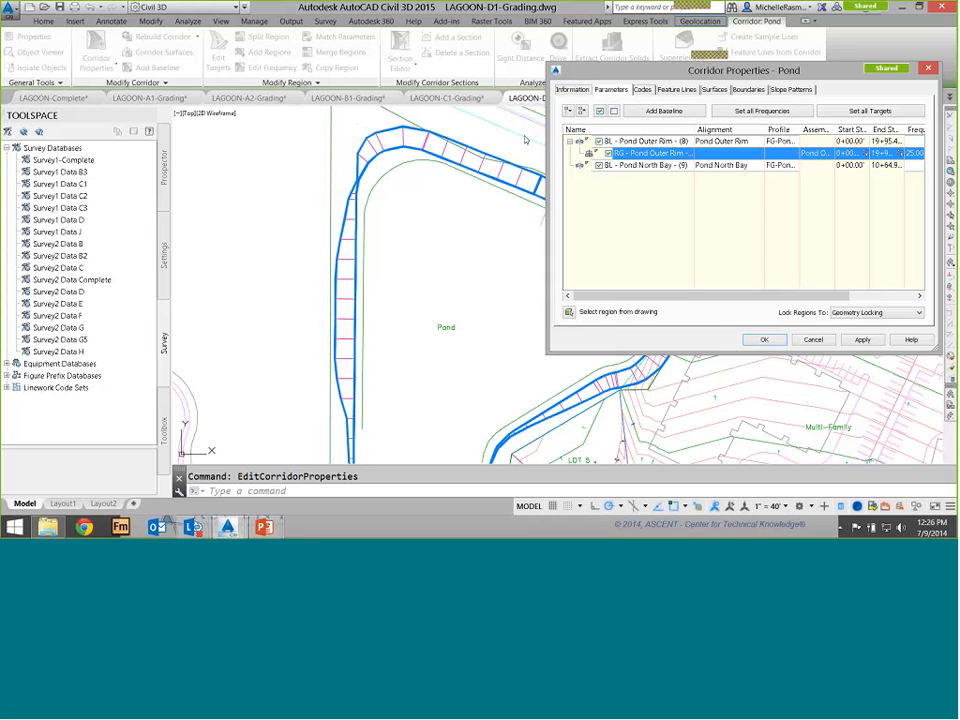
key(Down)
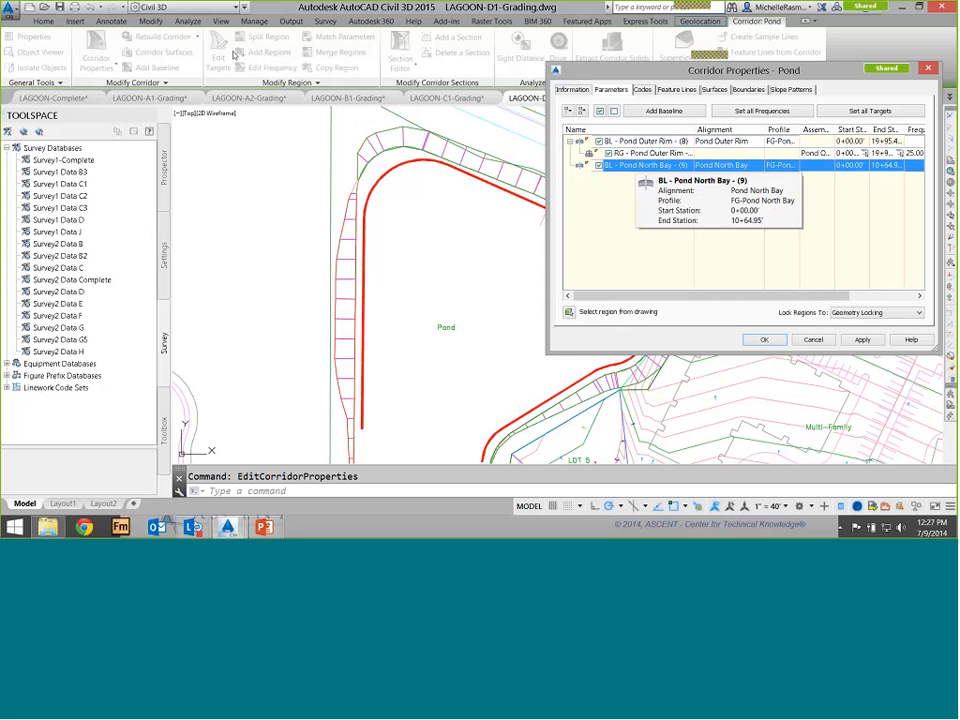
Add a region to the Pond North Bay baseline using the North Bay 40 percent assembly, then apply and close
right_click(637, 167)
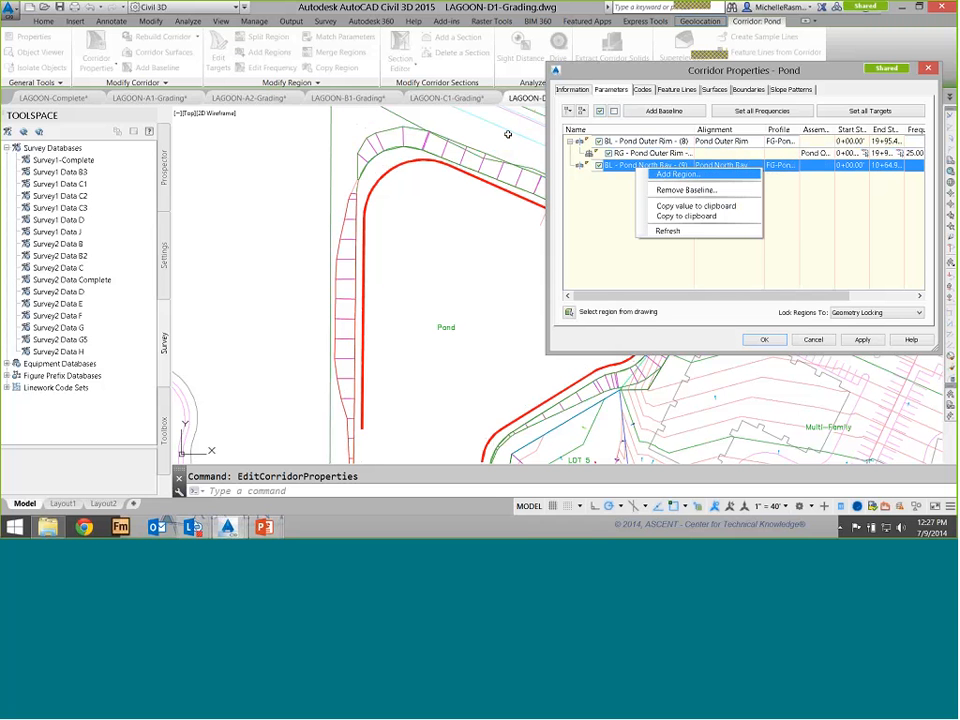
click(678, 174)
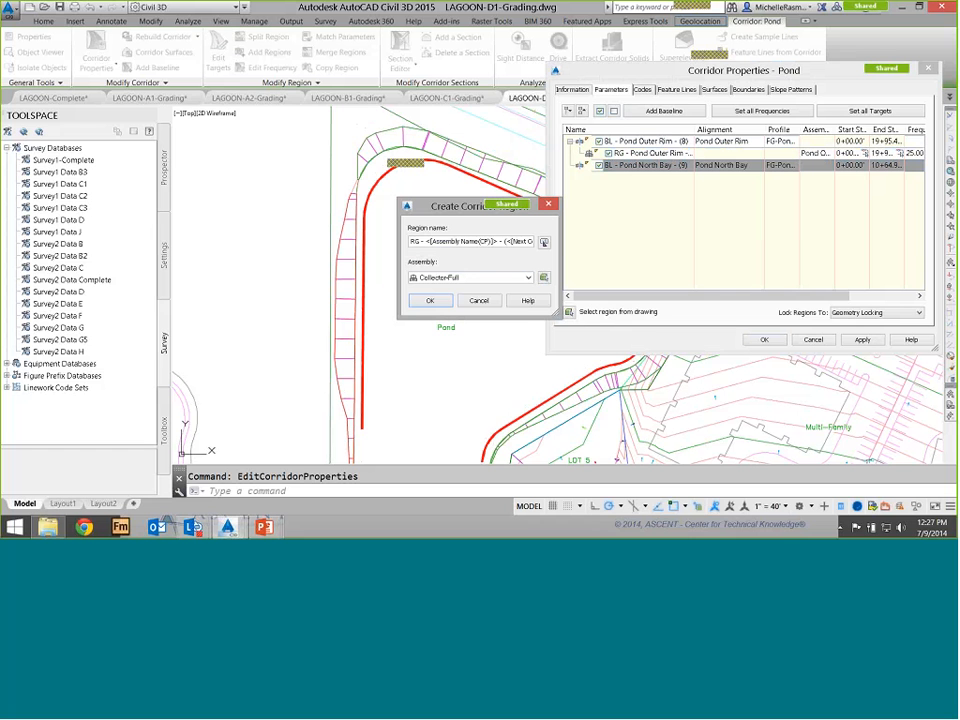
click(528, 278)
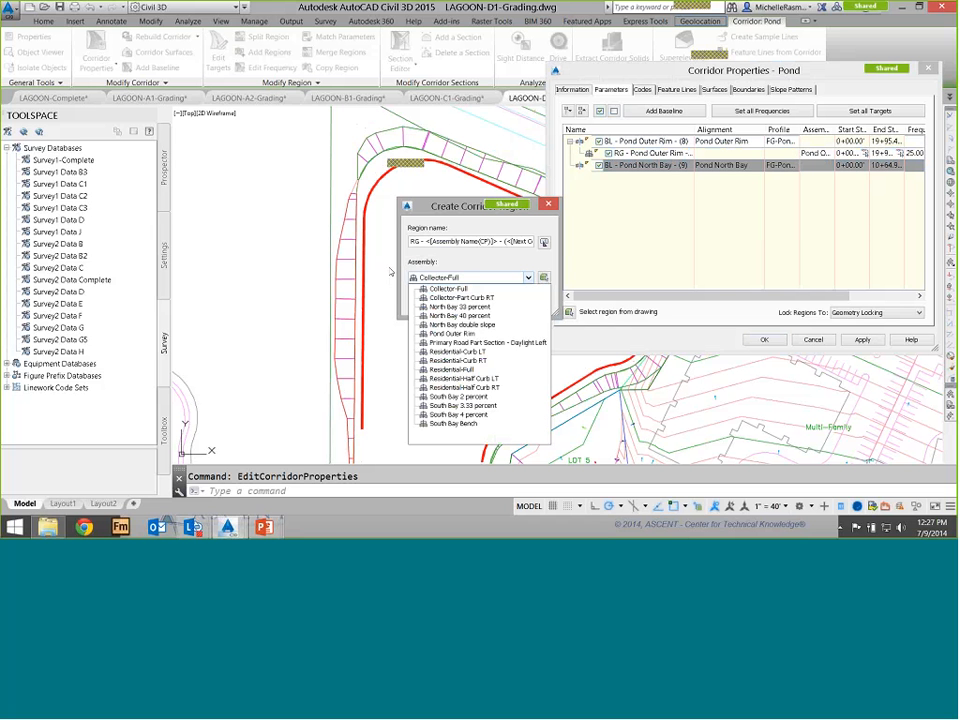
click(460, 316)
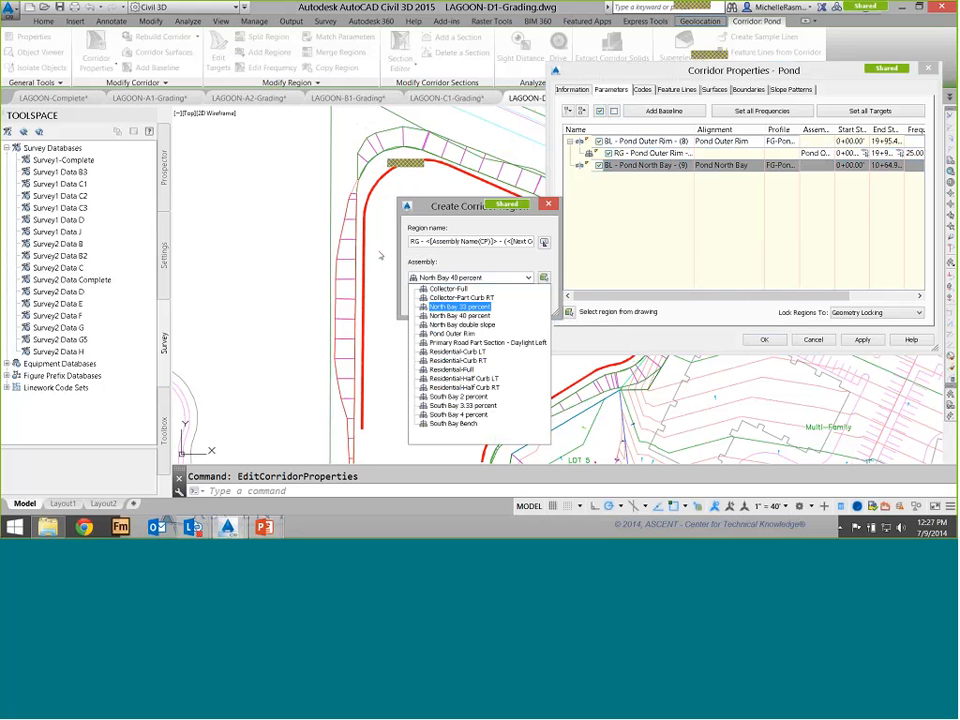
click(381, 255)
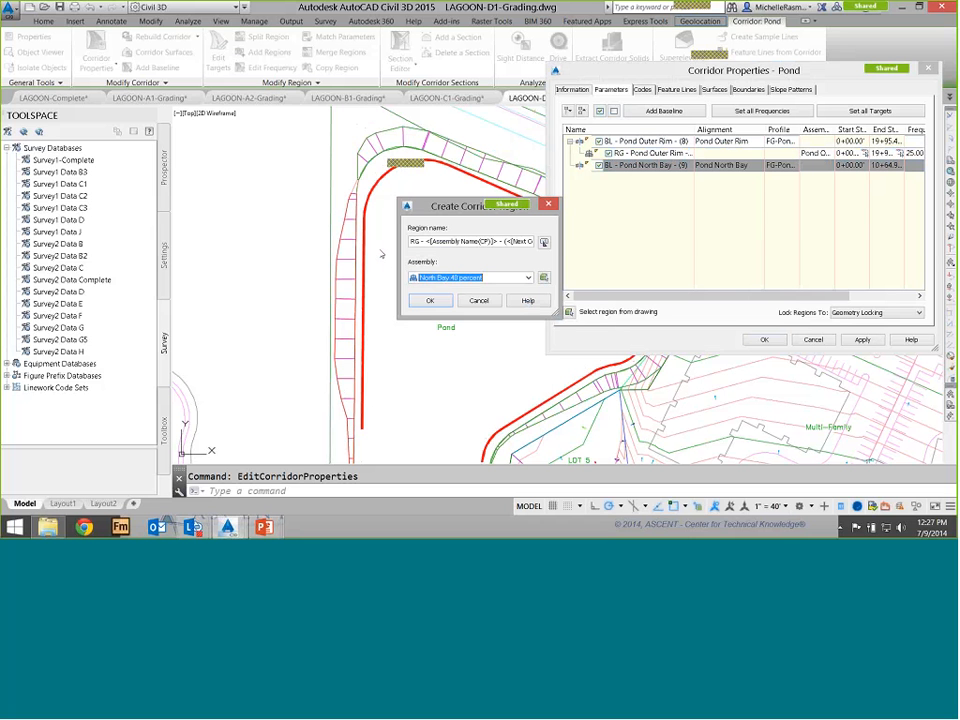
key(Return)
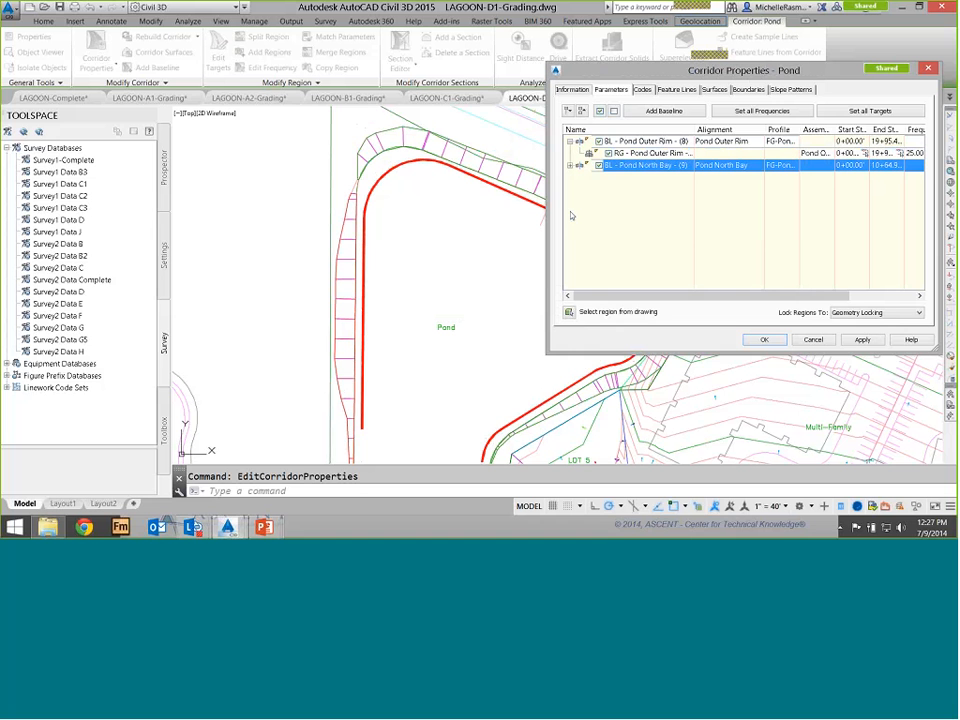
drag(609, 67, 586, 62)
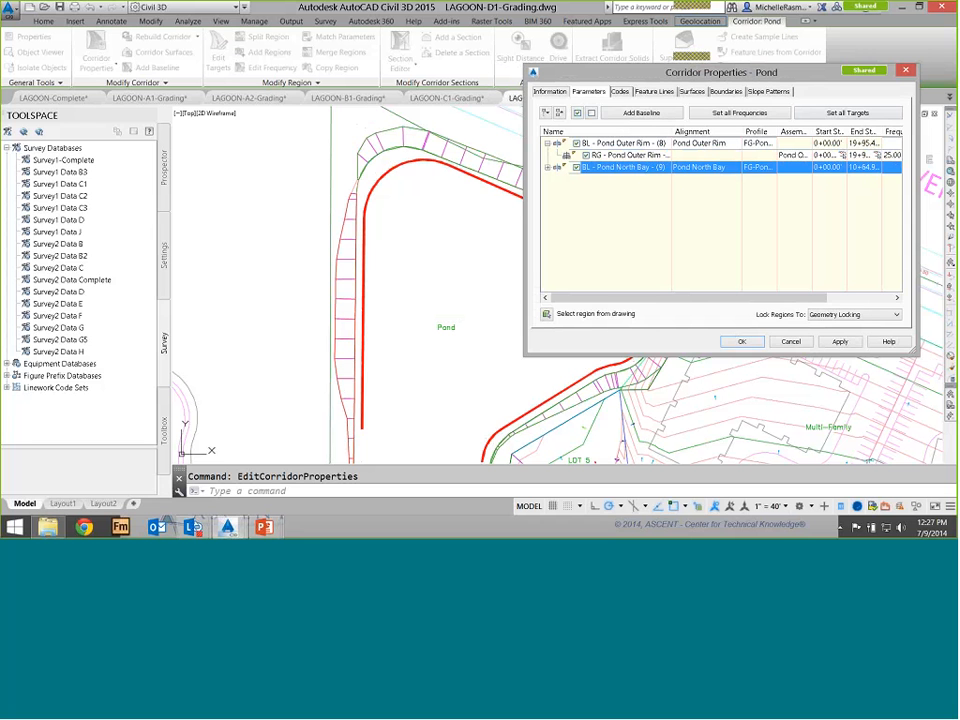
click(840, 342)
click(405, 230)
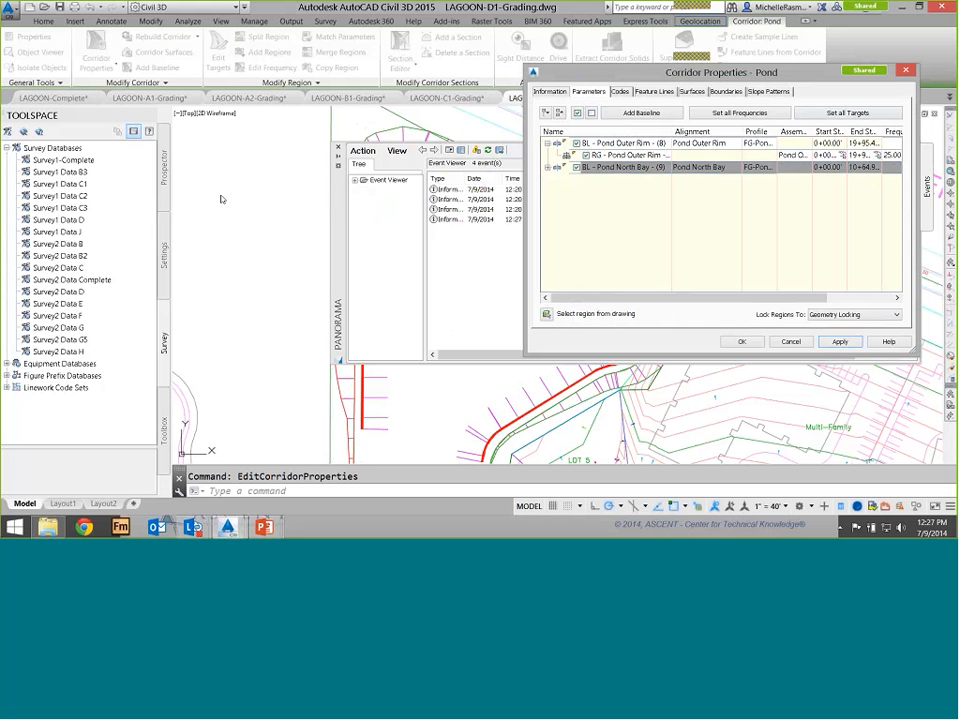
click(742, 342)
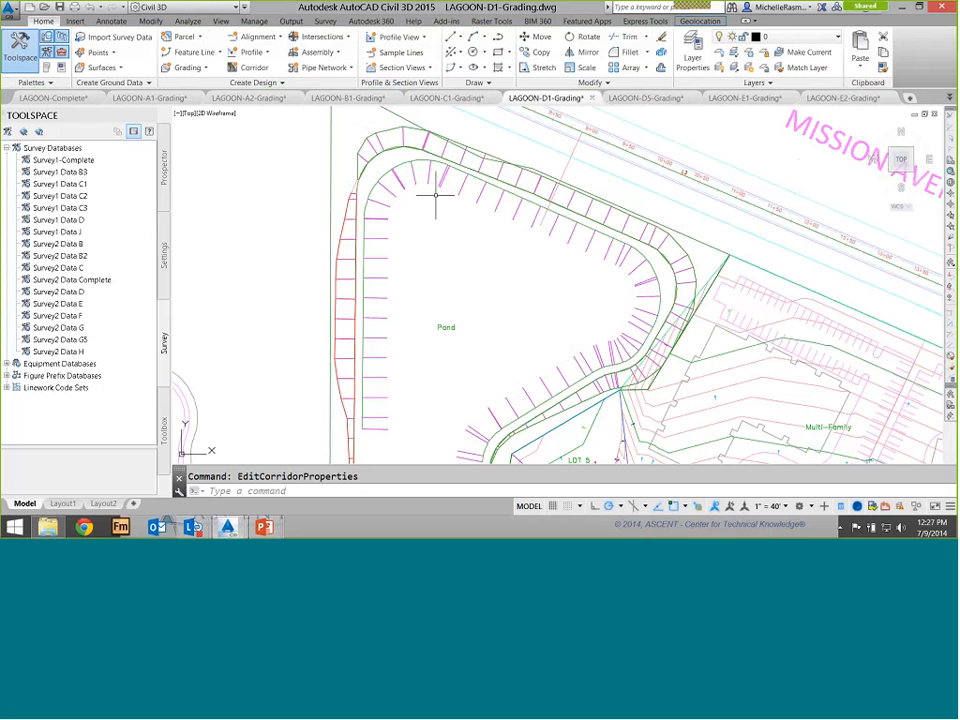
Reopen the corridor properties, set the North Bay region's start station by picking a point along the alignment, and rebuild the corridor
click(529, 230)
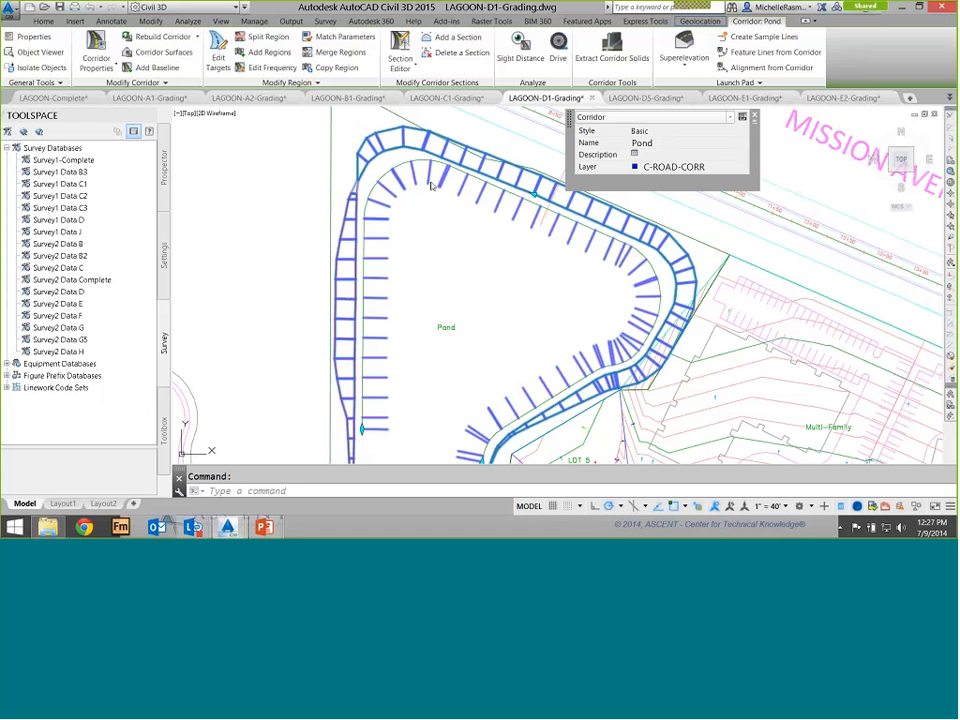
right_click(537, 222)
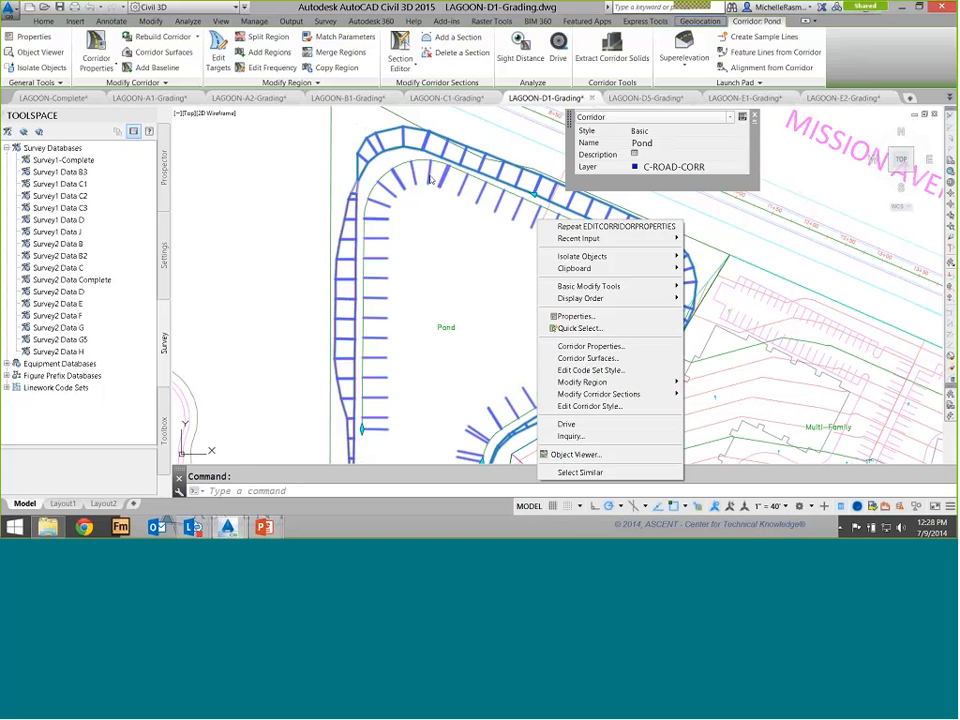
click(590, 346)
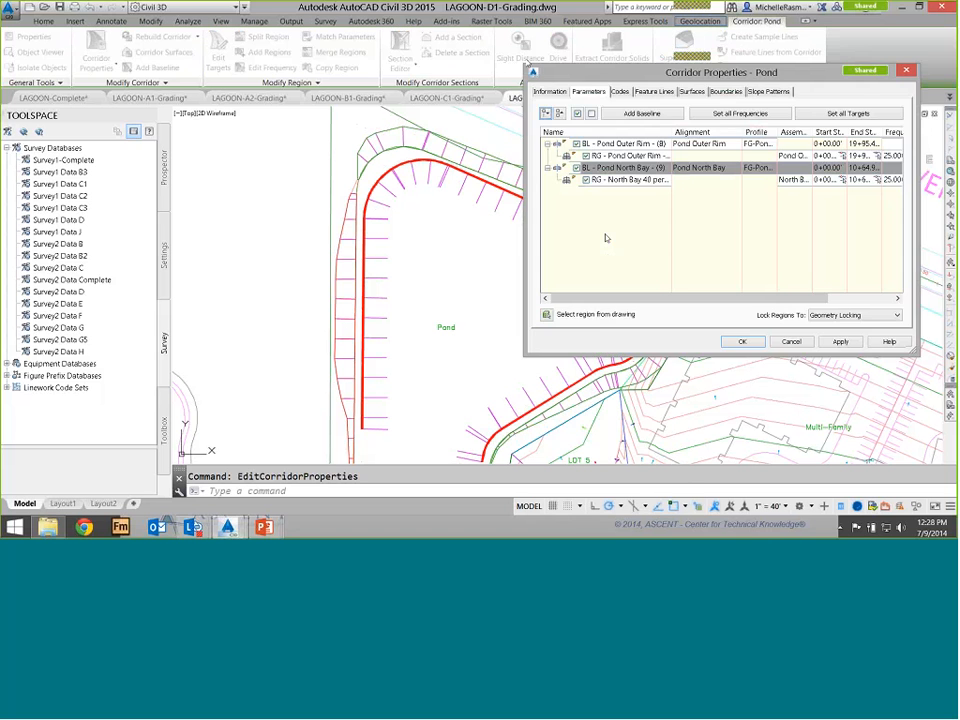
drag(647, 72, 733, 71)
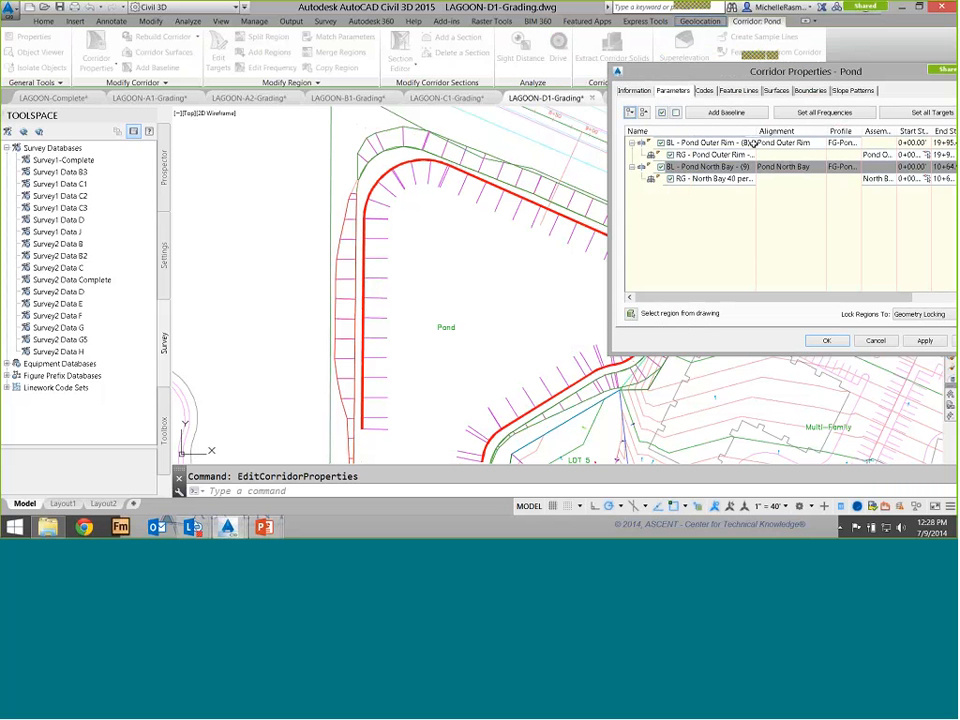
drag(747, 72, 672, 70)
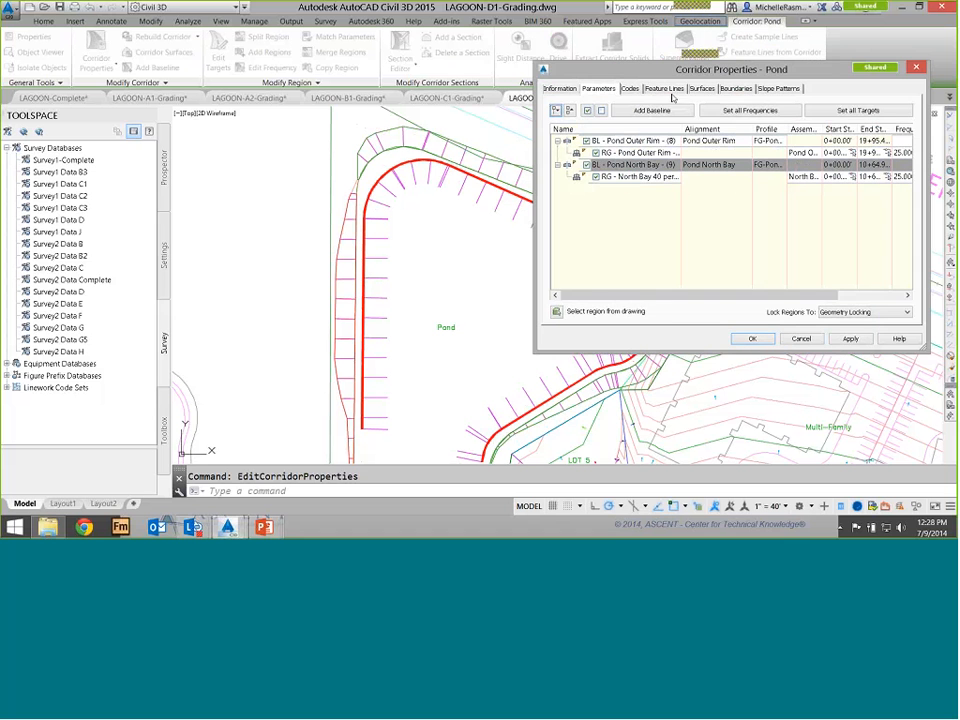
click(709, 145)
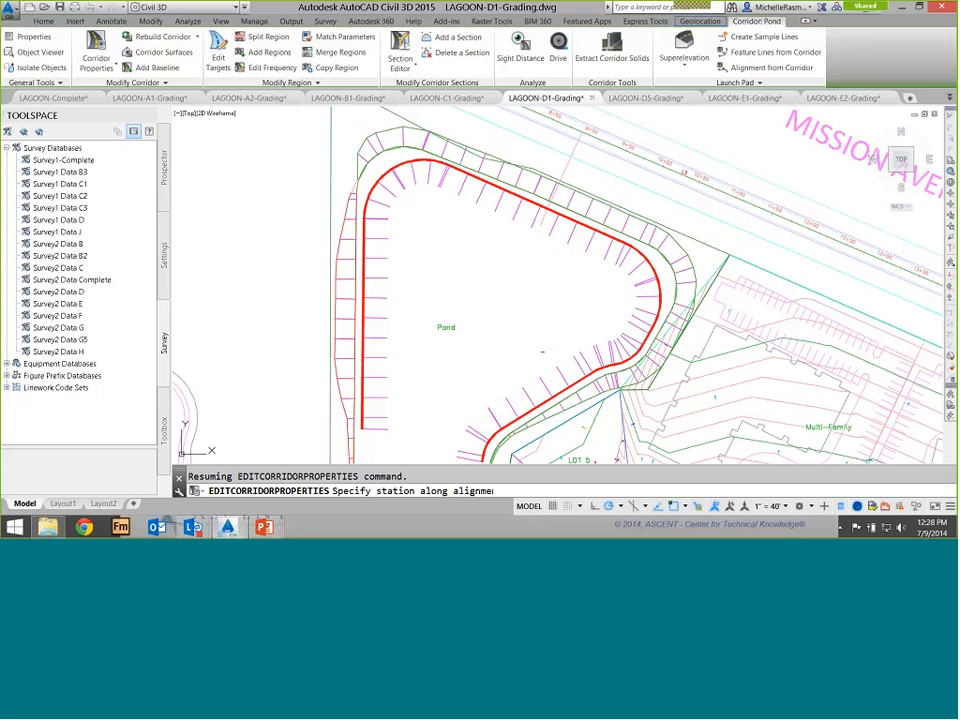
click(542, 351)
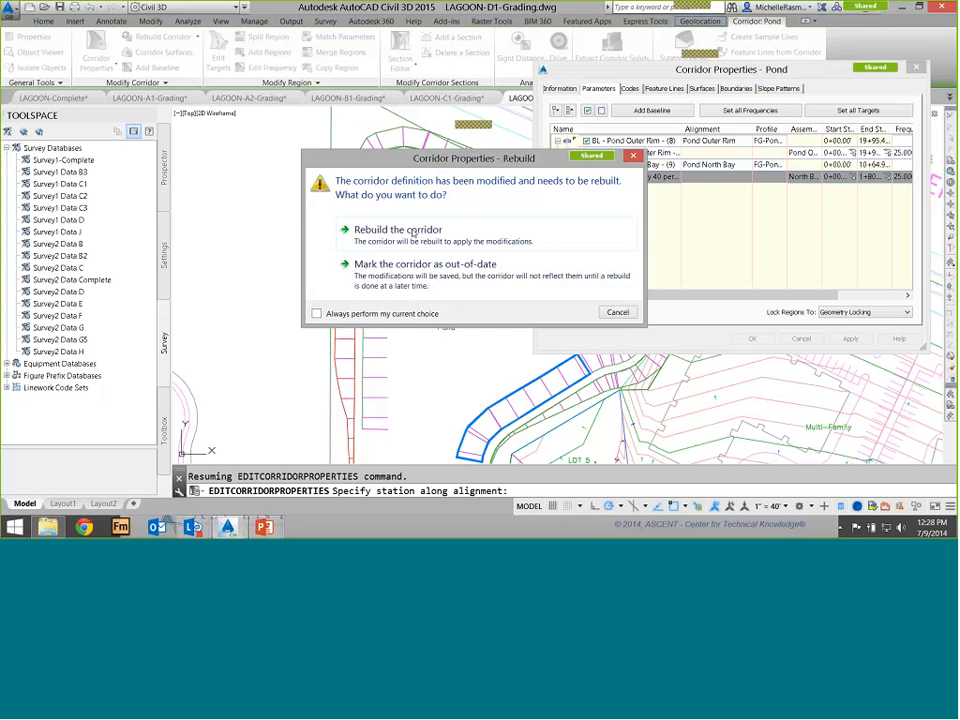
click(506, 252)
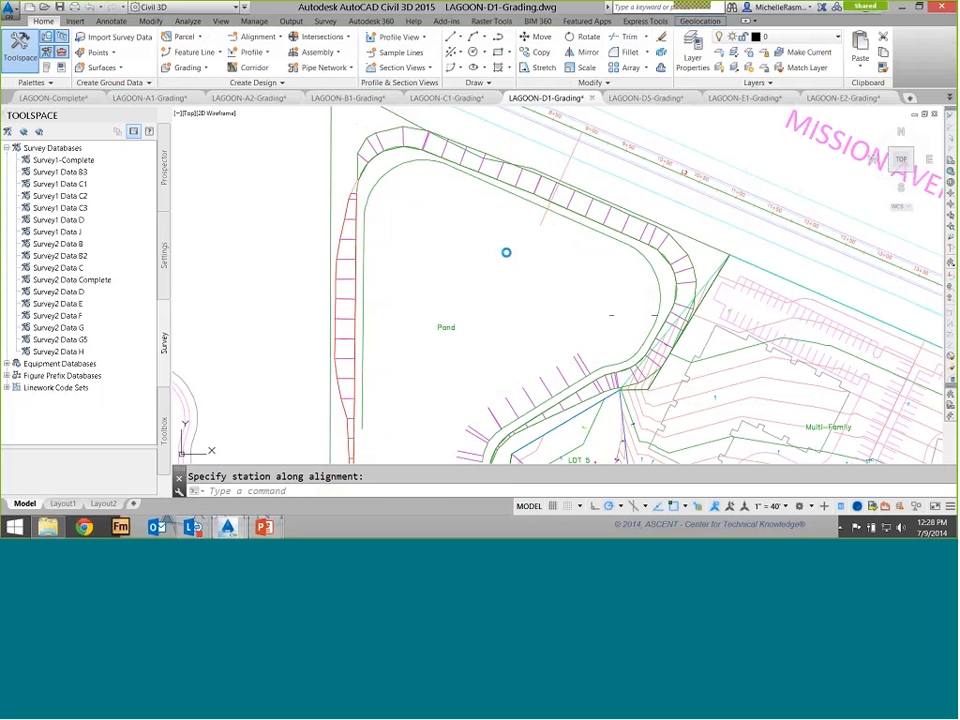
Add a region on the Pond North Bay baseline from station 4+09.44 to 6+52.53 using the North Bay double slope assembly
mouse_move(441, 359)
middle_down()
mouse_move(455, 237)
mouse_move(413, 351)
middle_up()
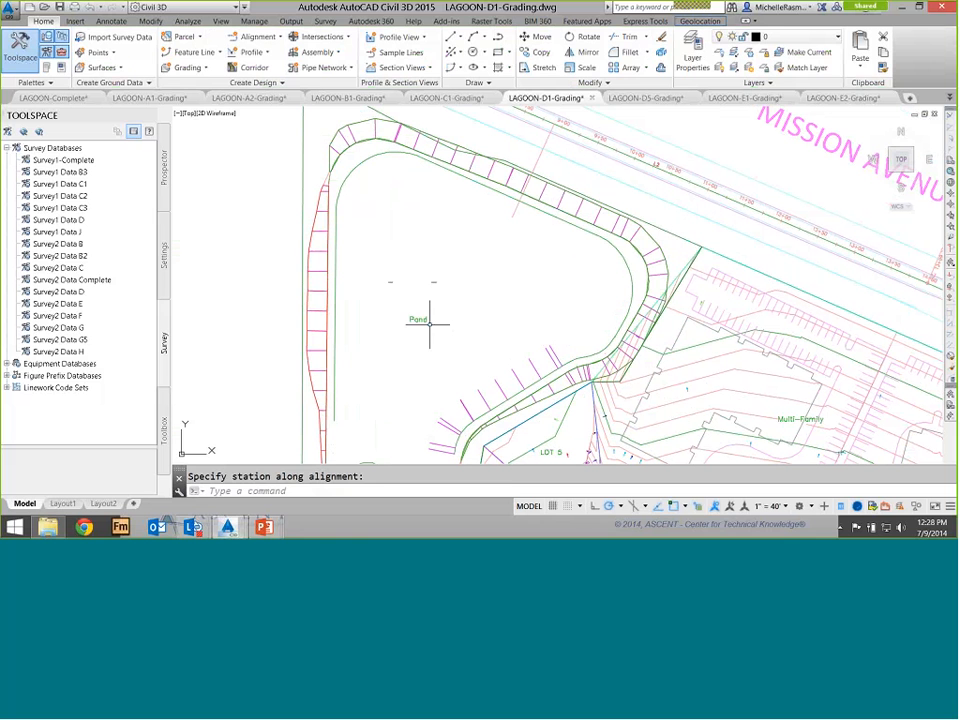
click(379, 133)
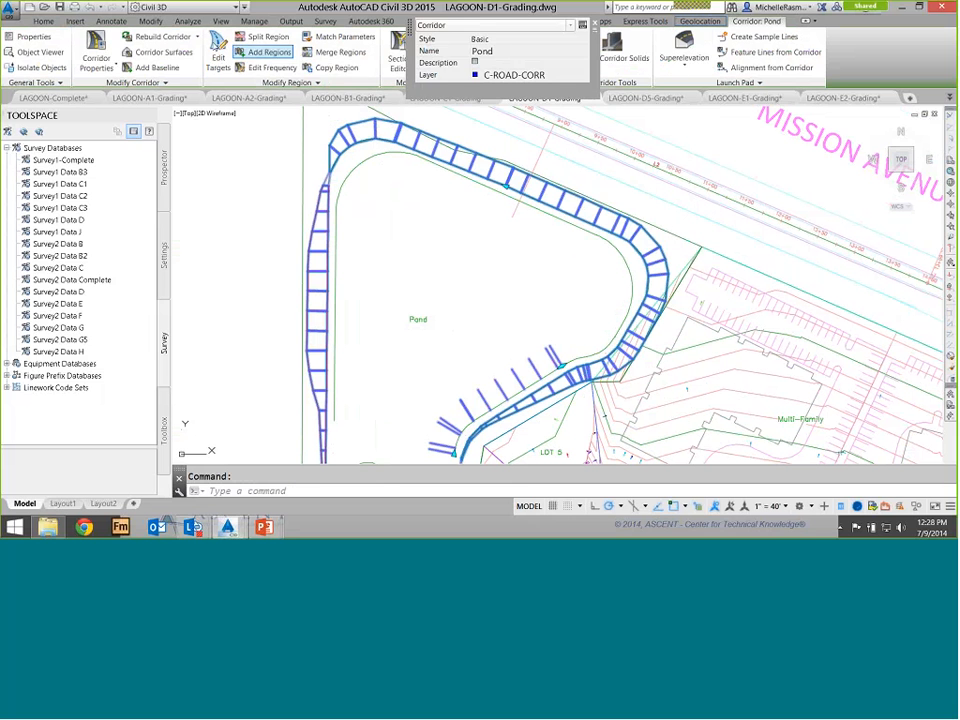
click(236, 50)
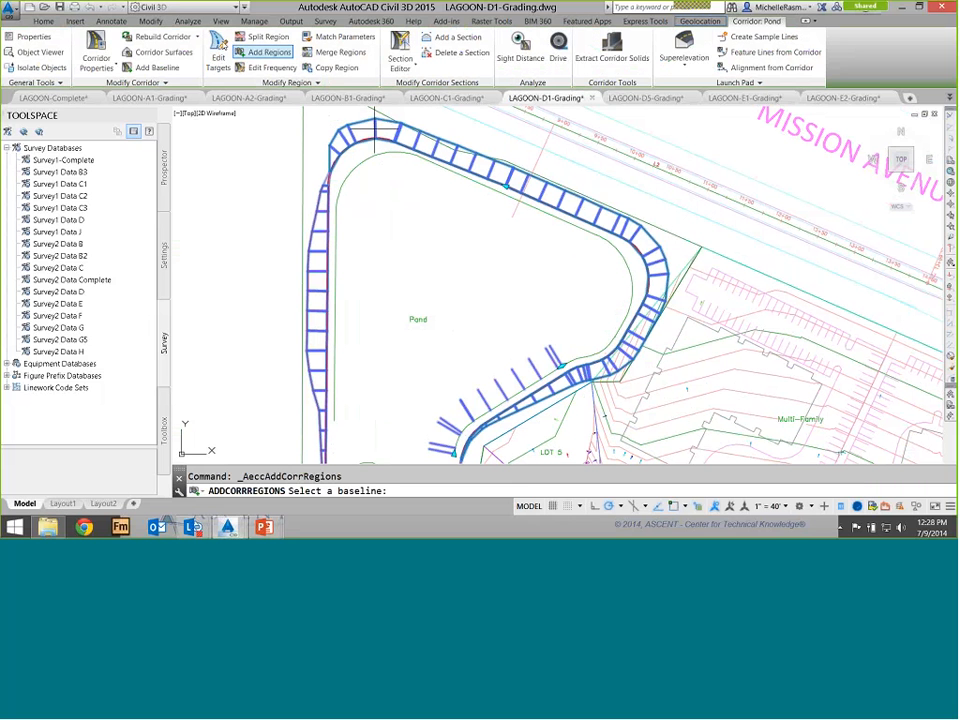
click(585, 242)
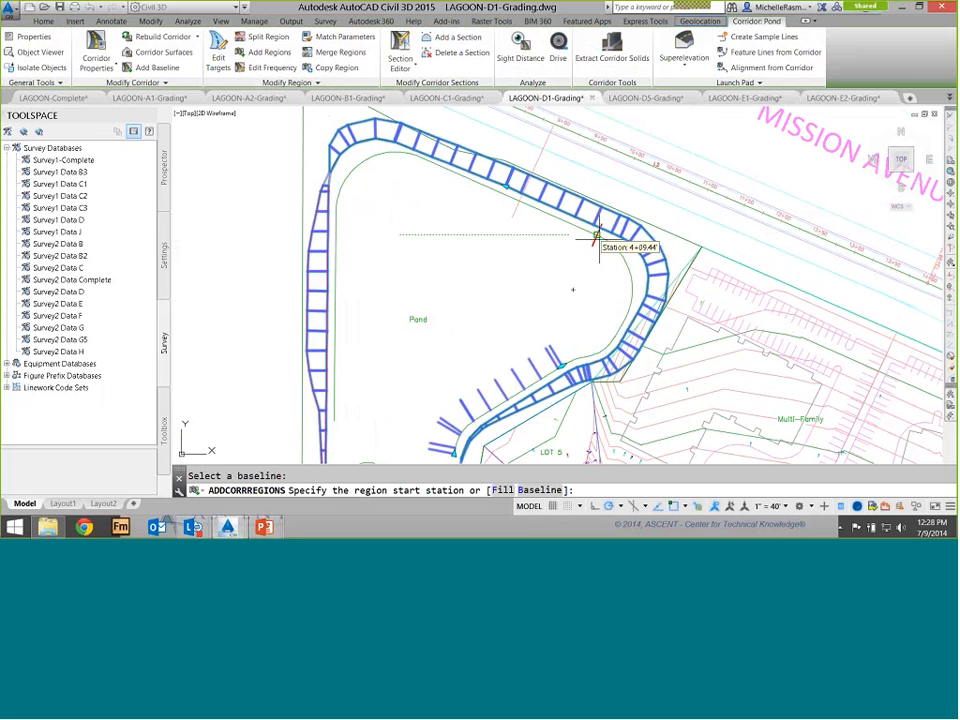
click(597, 240)
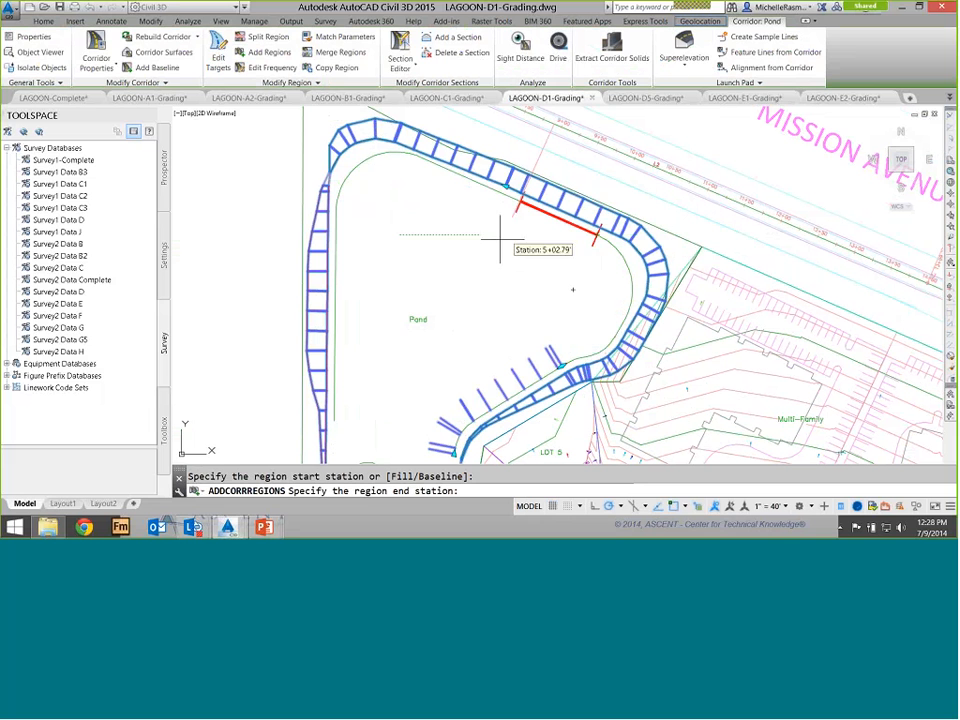
click(419, 160)
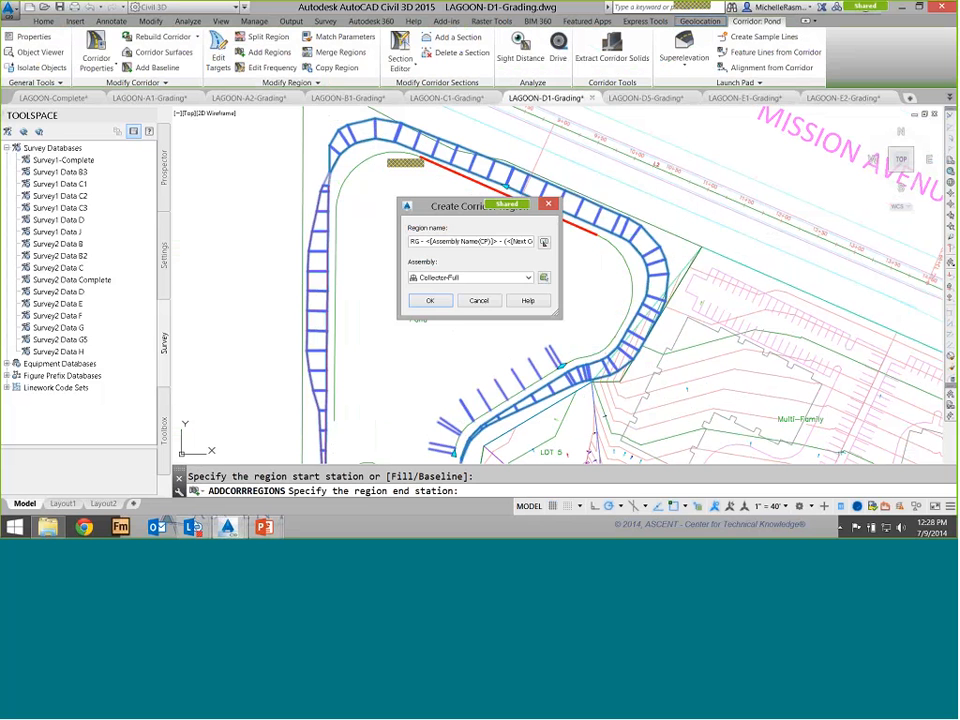
click(470, 277)
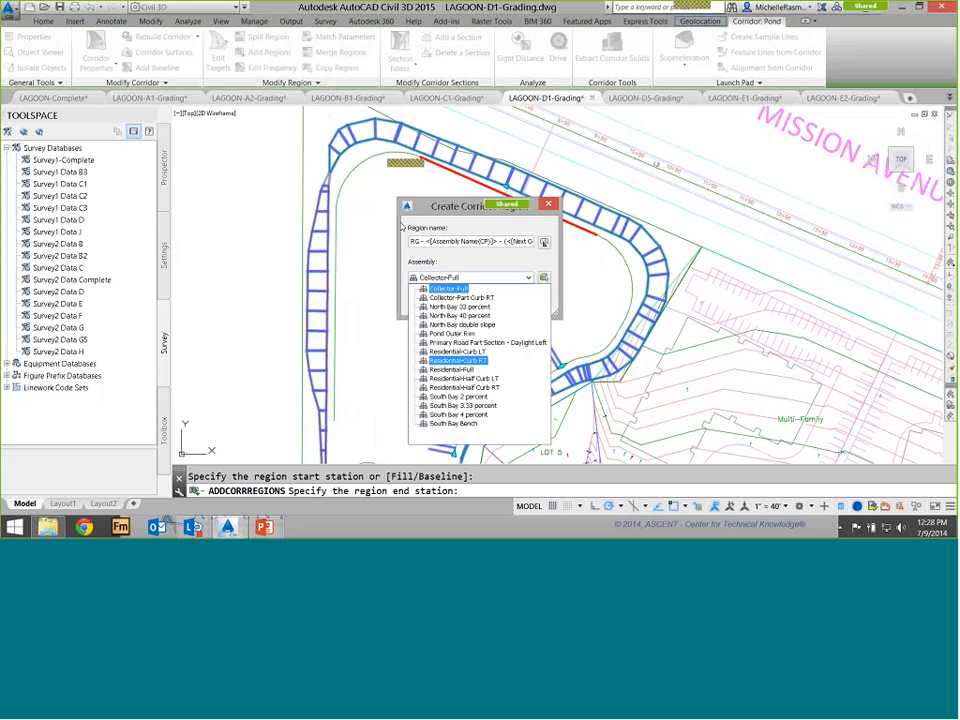
click(460, 324)
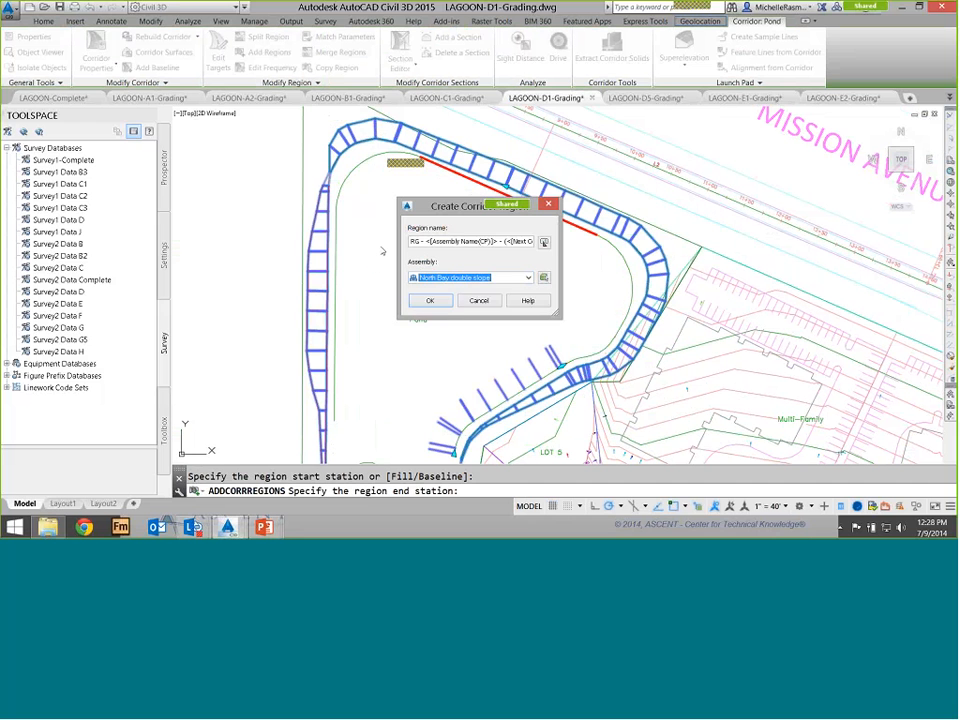
key(Return)
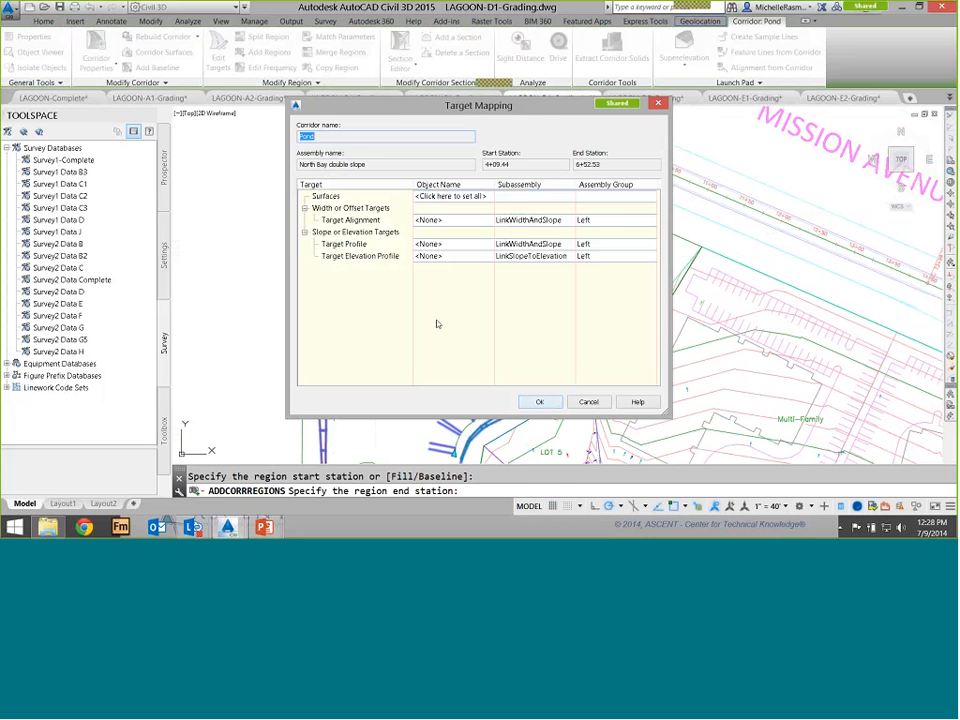
key(Return)
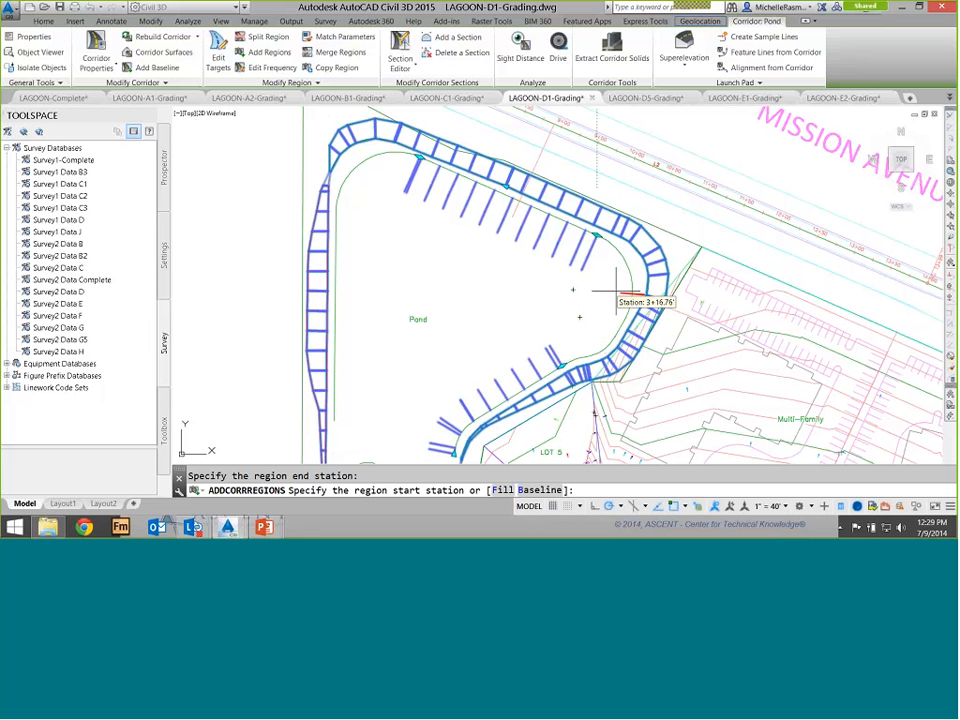
Add a region on the pond's west side from station 8+00.78 to 10+18.71 using the North Bay 33 percent assembly
click(572, 355)
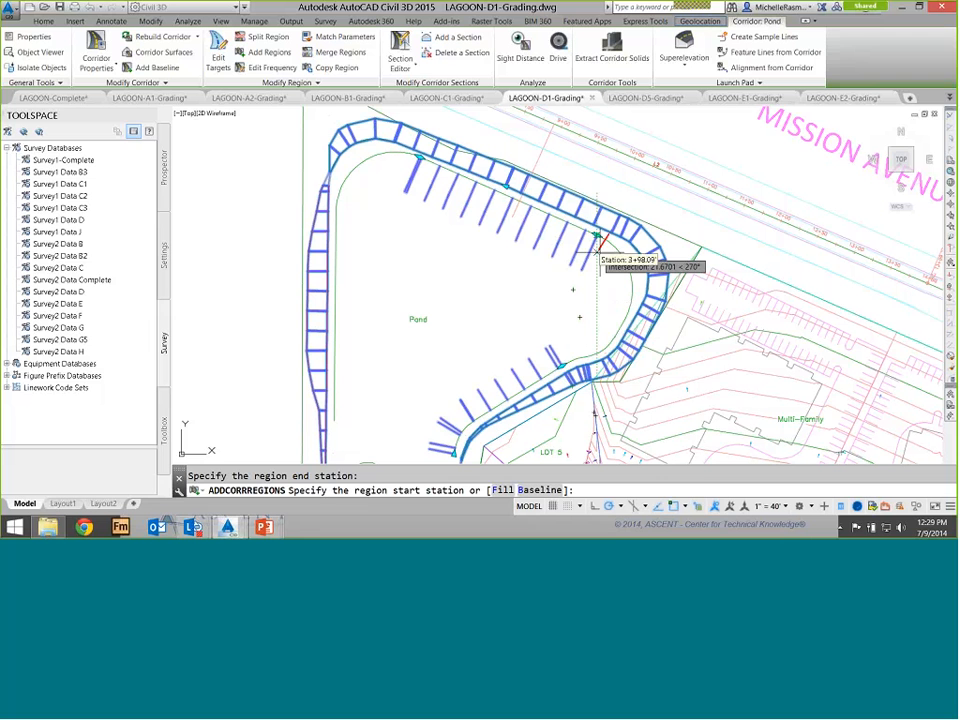
click(336, 212)
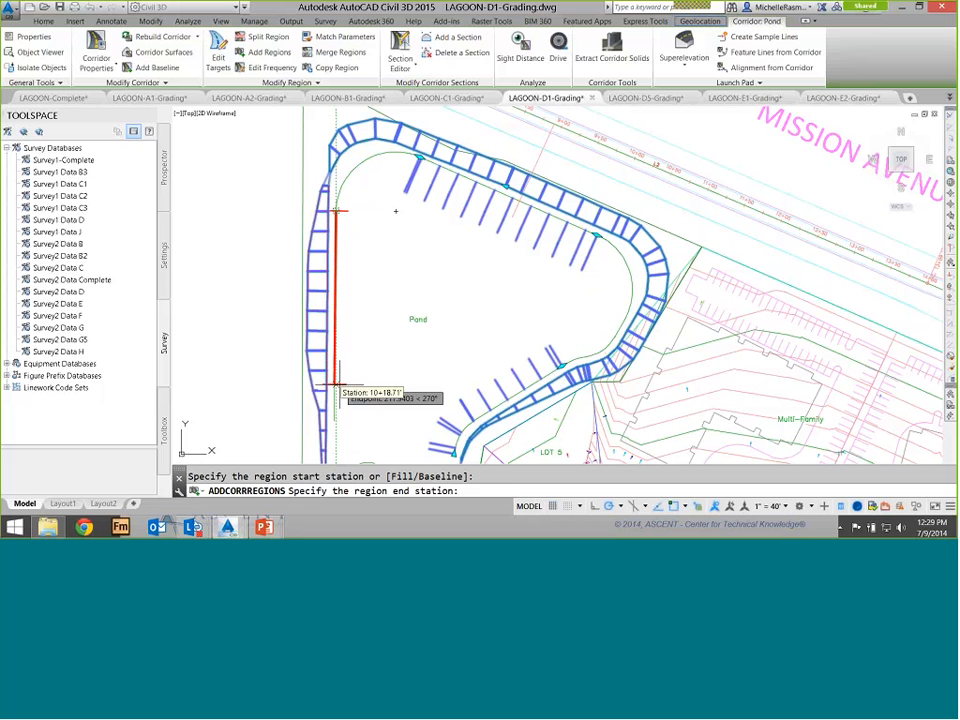
click(336, 420)
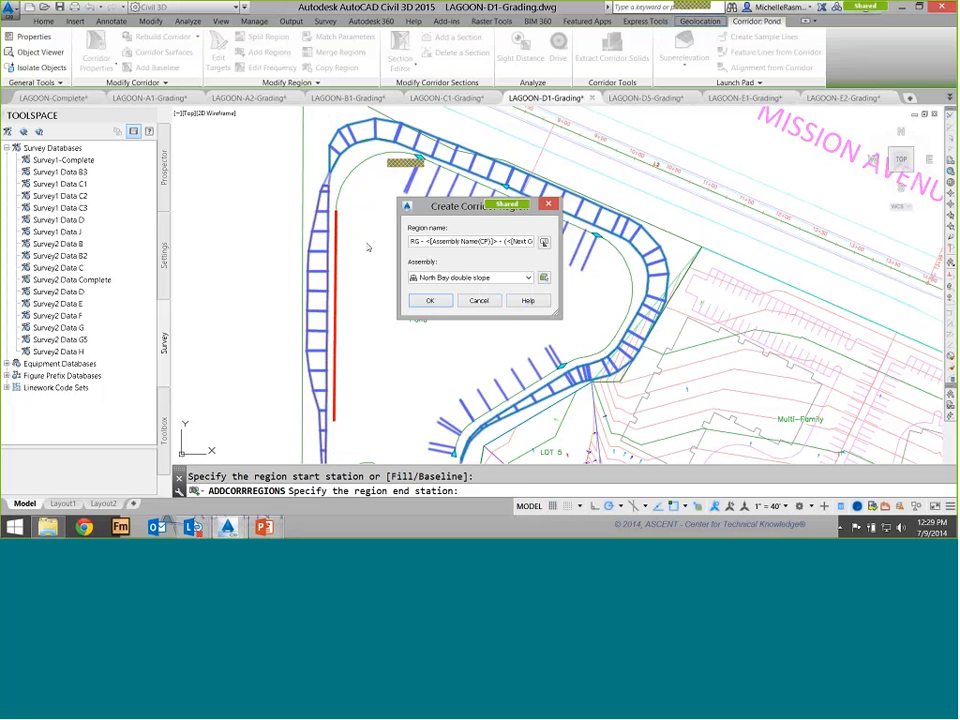
click(528, 278)
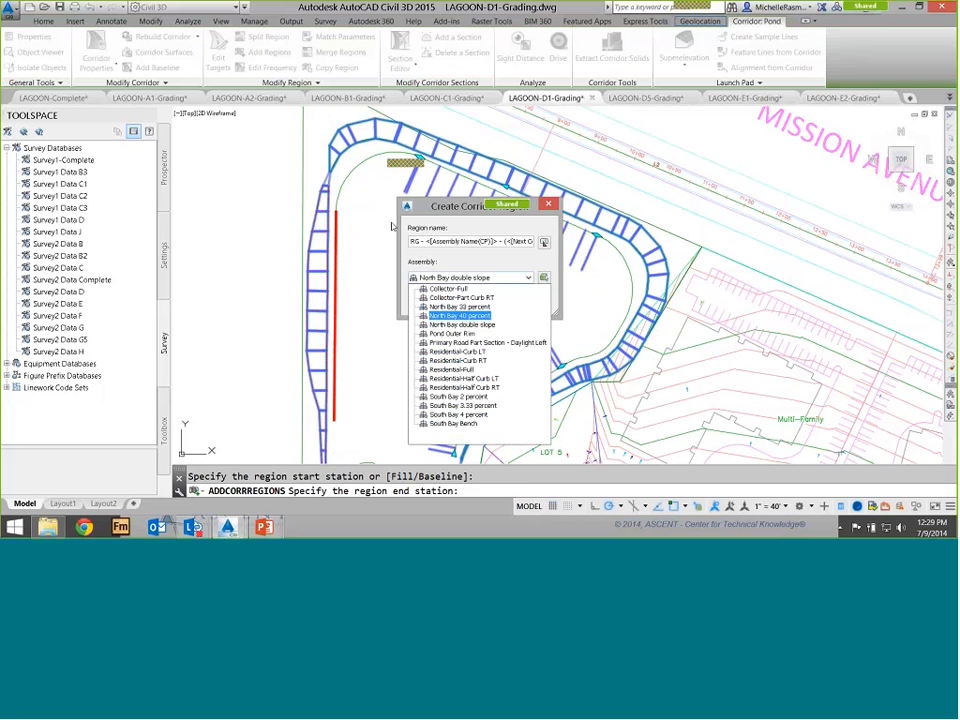
click(459, 307)
key(Return)
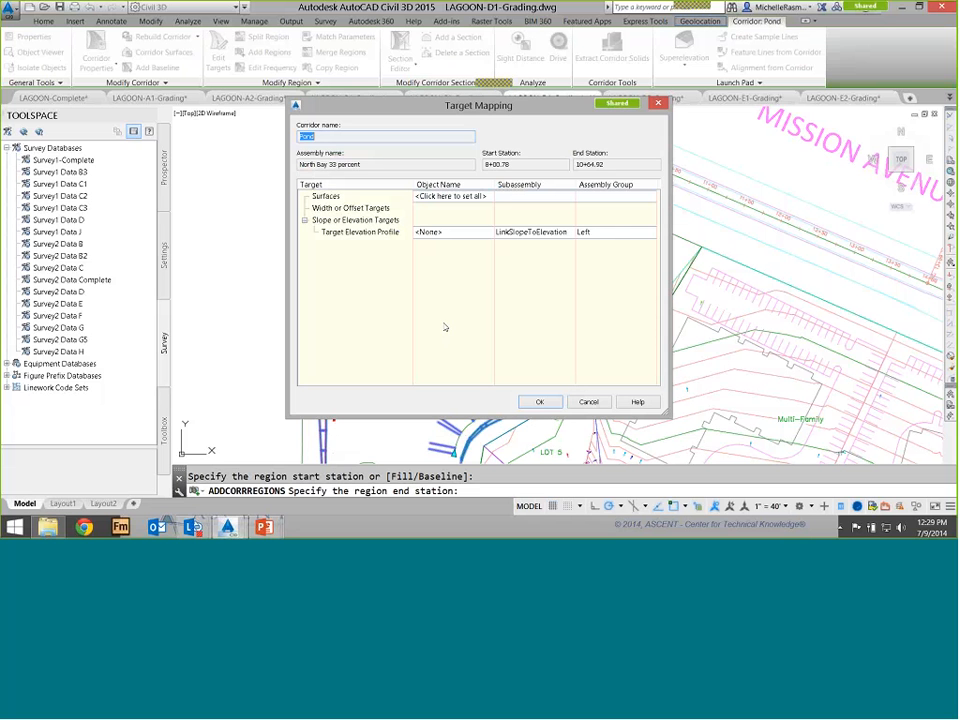
key(Return)
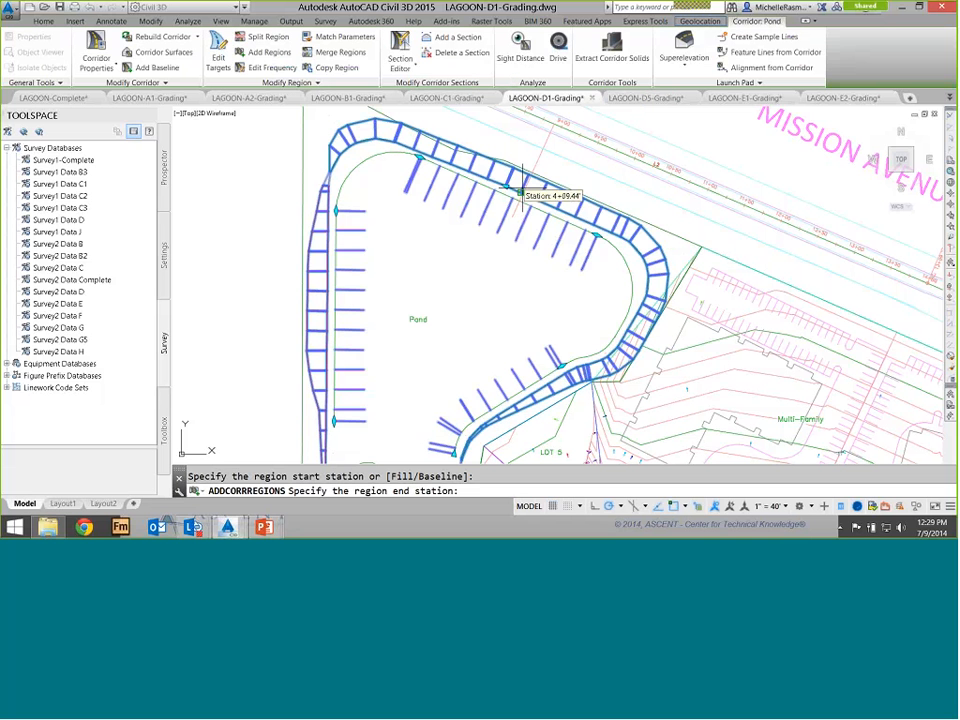
key(Escape)
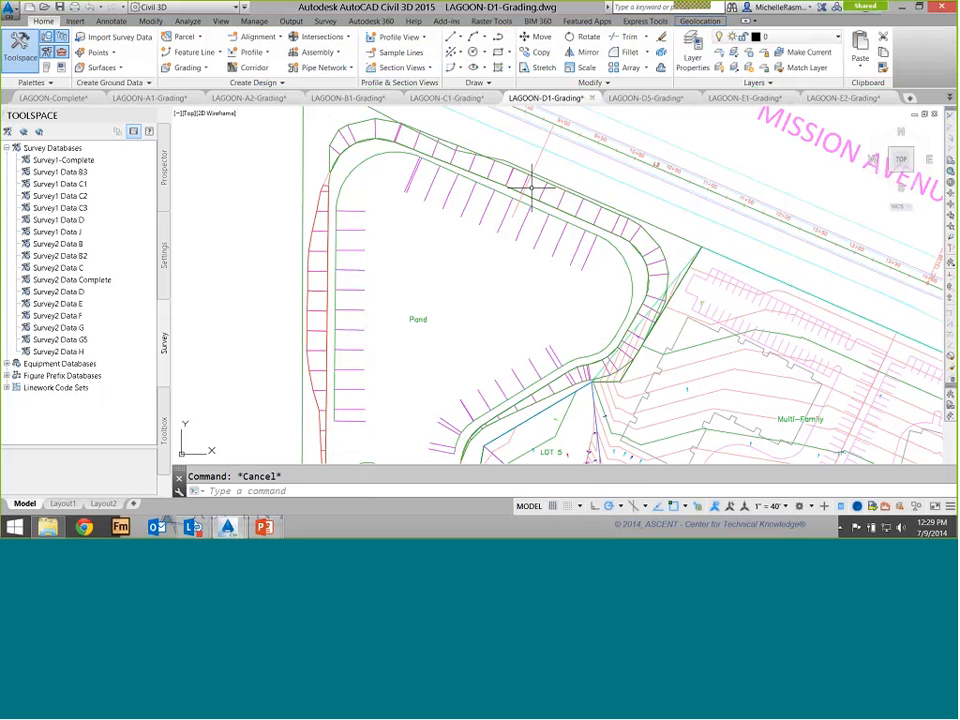
Switch to the LAGOON-D5-Grading drawing and inspect the pond inlet feature line's elevations in the Elevation Editor
scroll(428, 240, down, 2)
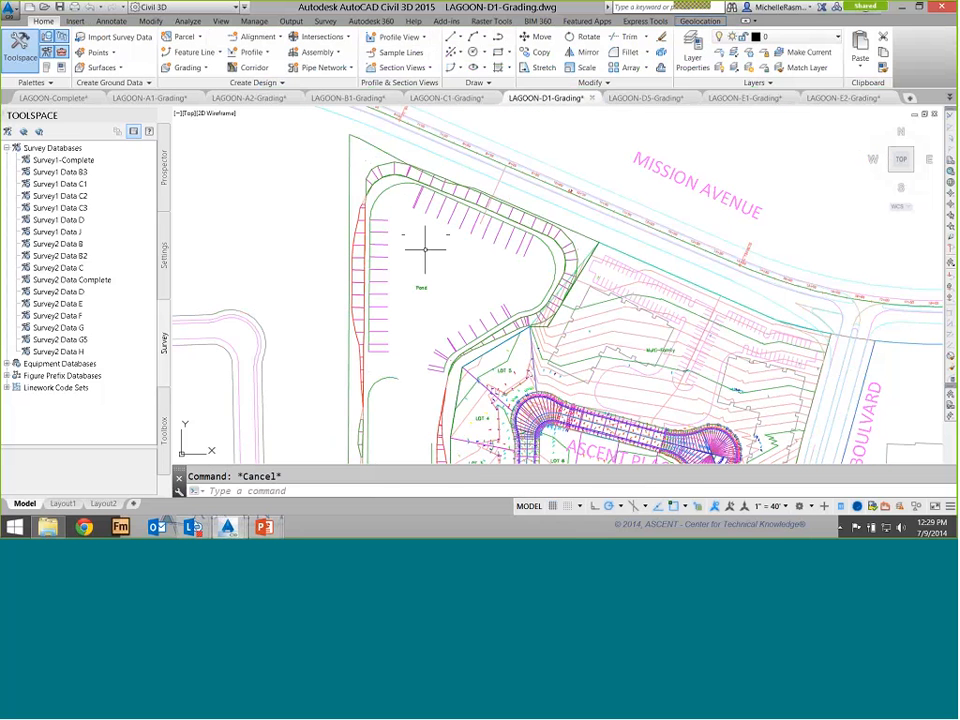
scroll(422, 246, down, 2)
mouse_move(425, 250)
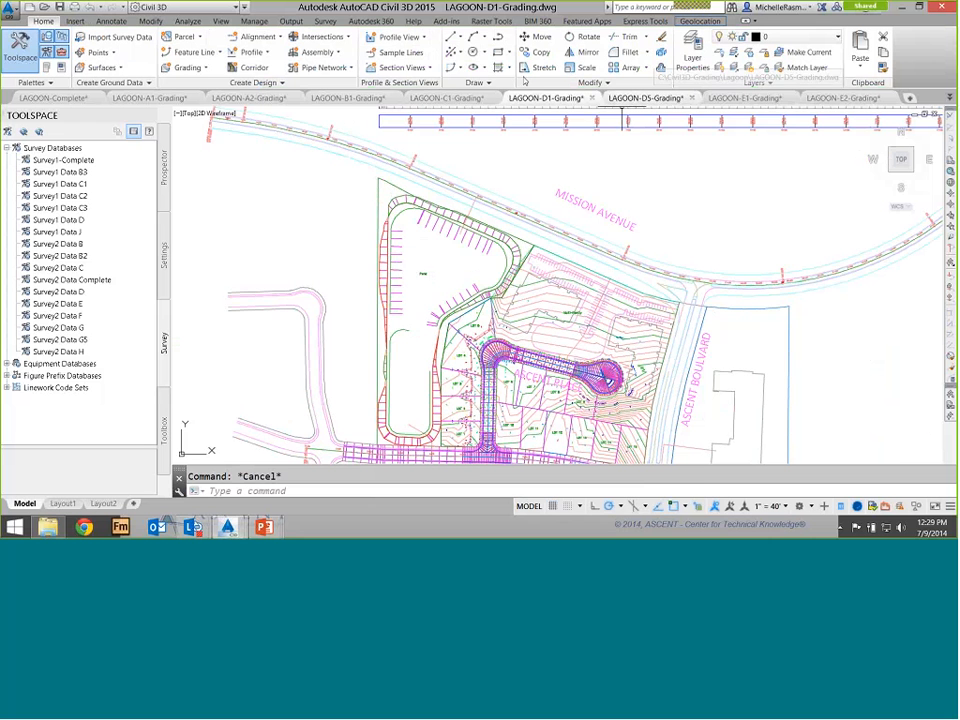
click(640, 97)
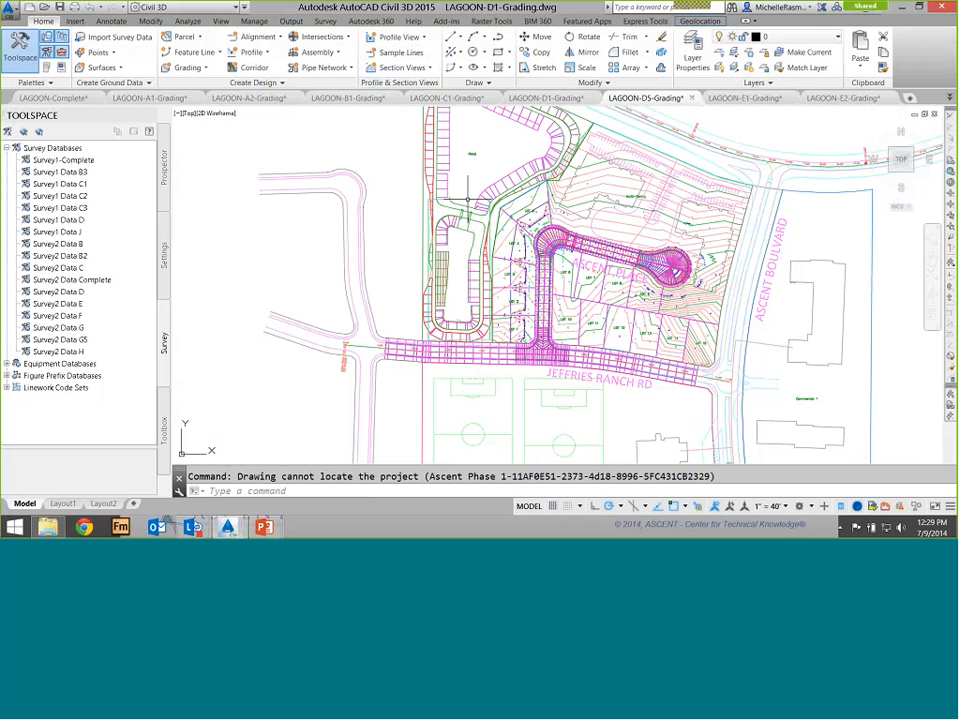
middle_drag(467, 199, 452, 281)
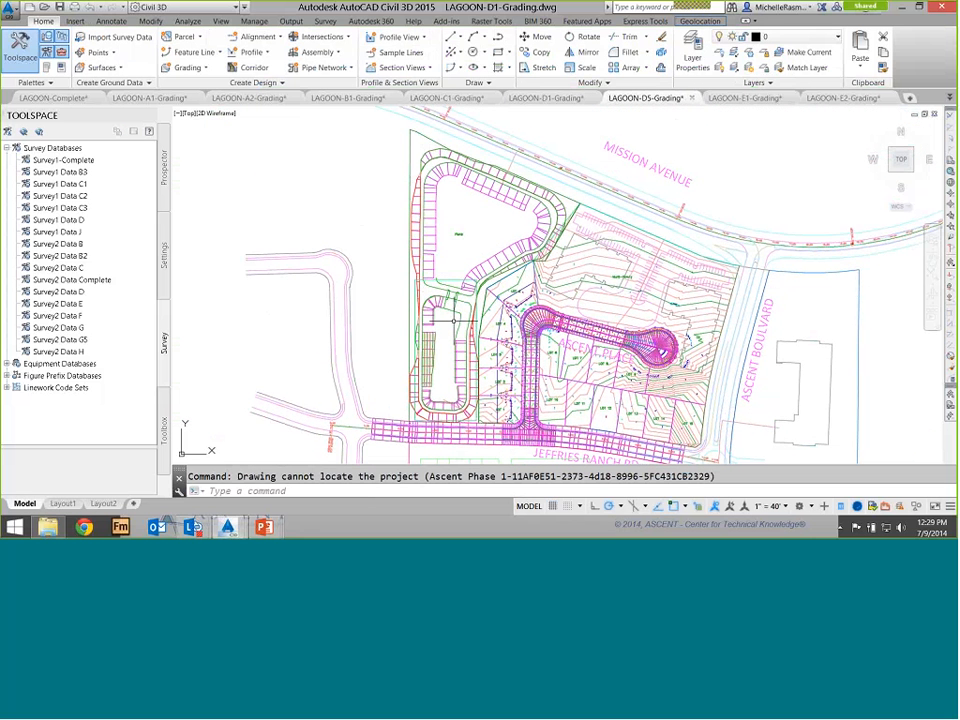
scroll(432, 354, up, 3)
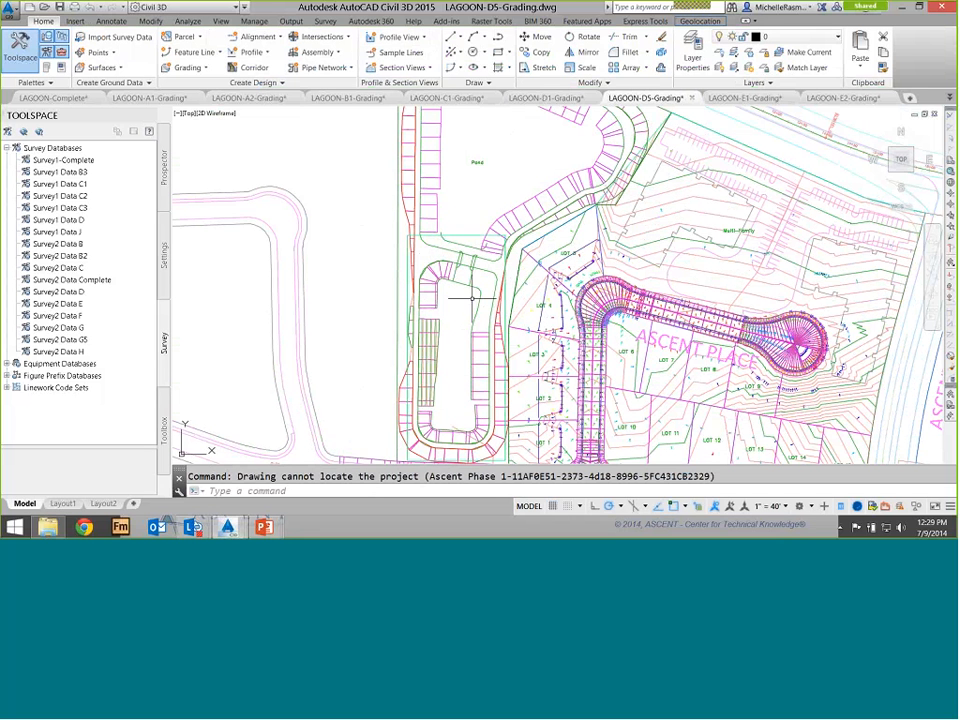
key(Escape)
click(454, 240)
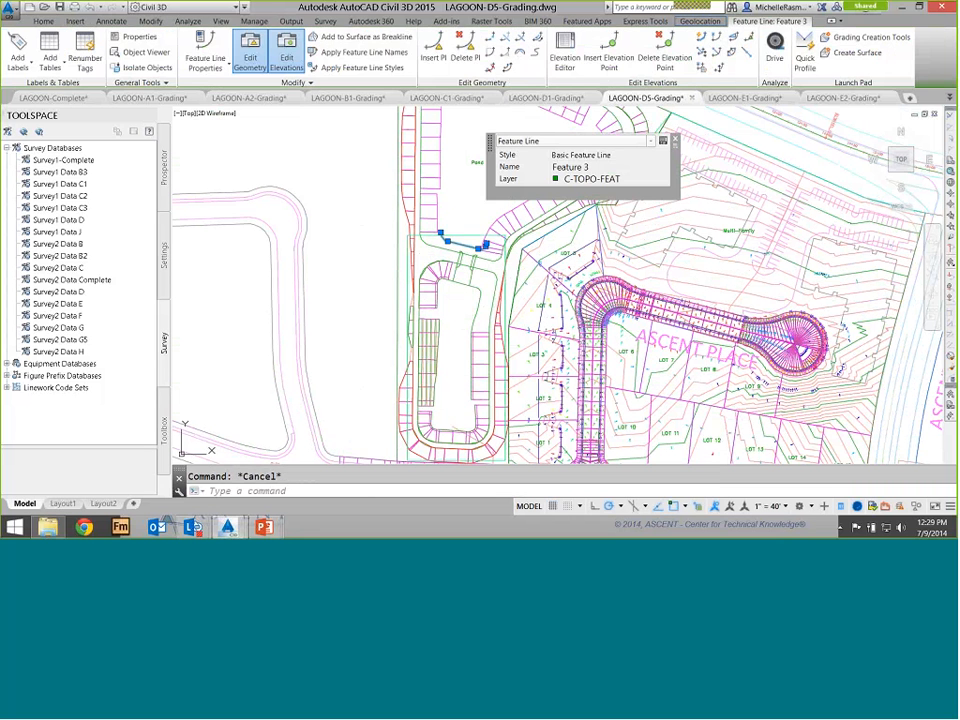
right_click(449, 202)
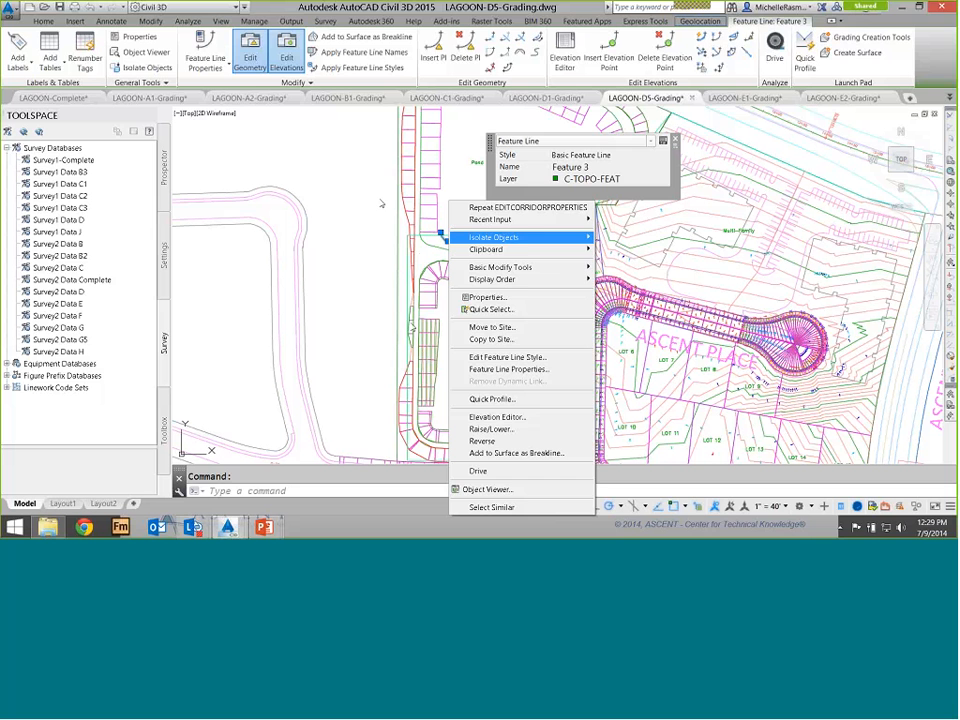
click(497, 417)
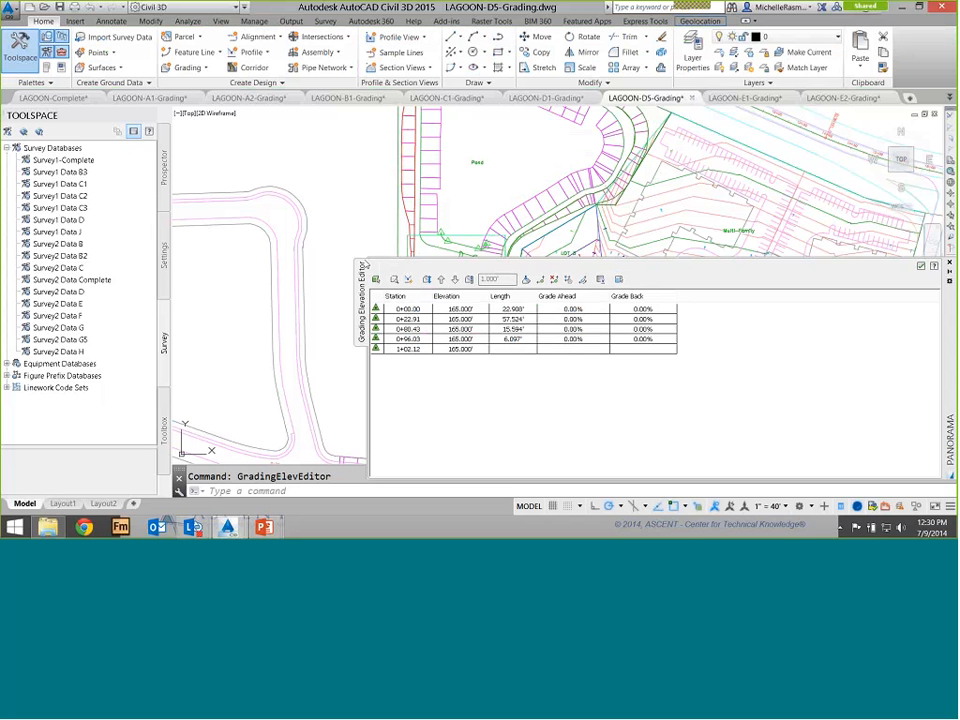
click(949, 262)
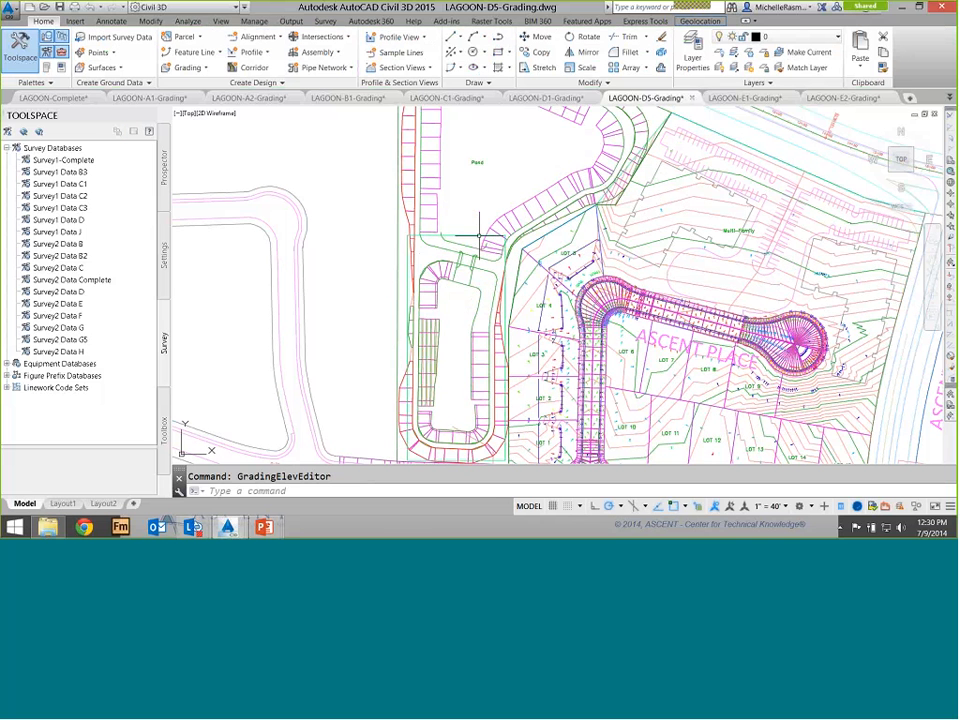
Create a corridor surface for the Pond corridor and add Top links as its data
scroll(479, 236, down, 2)
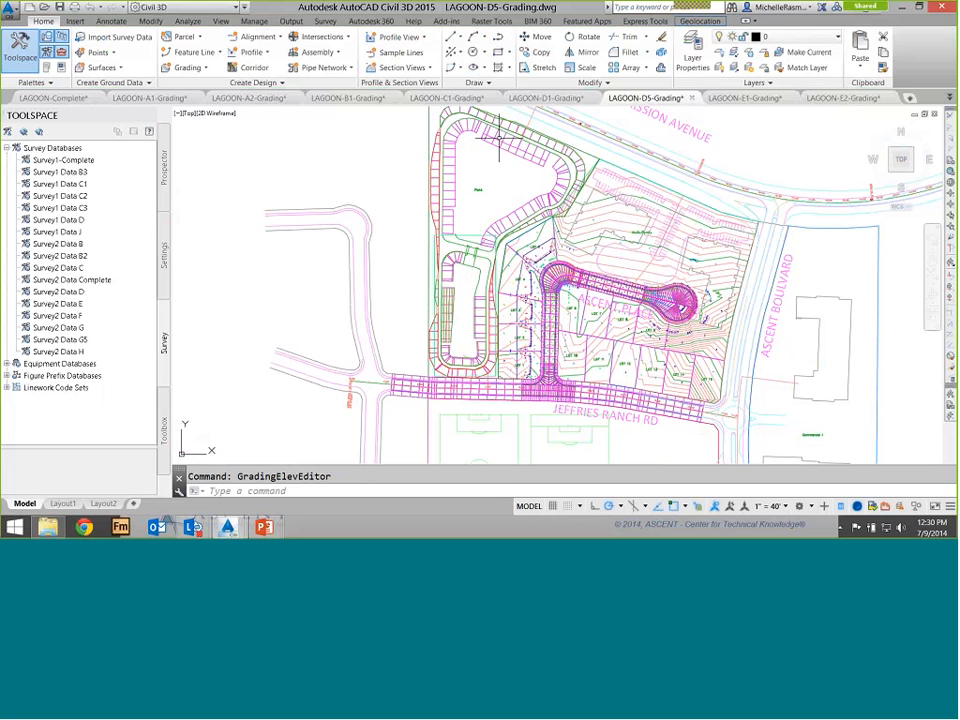
click(485, 190)
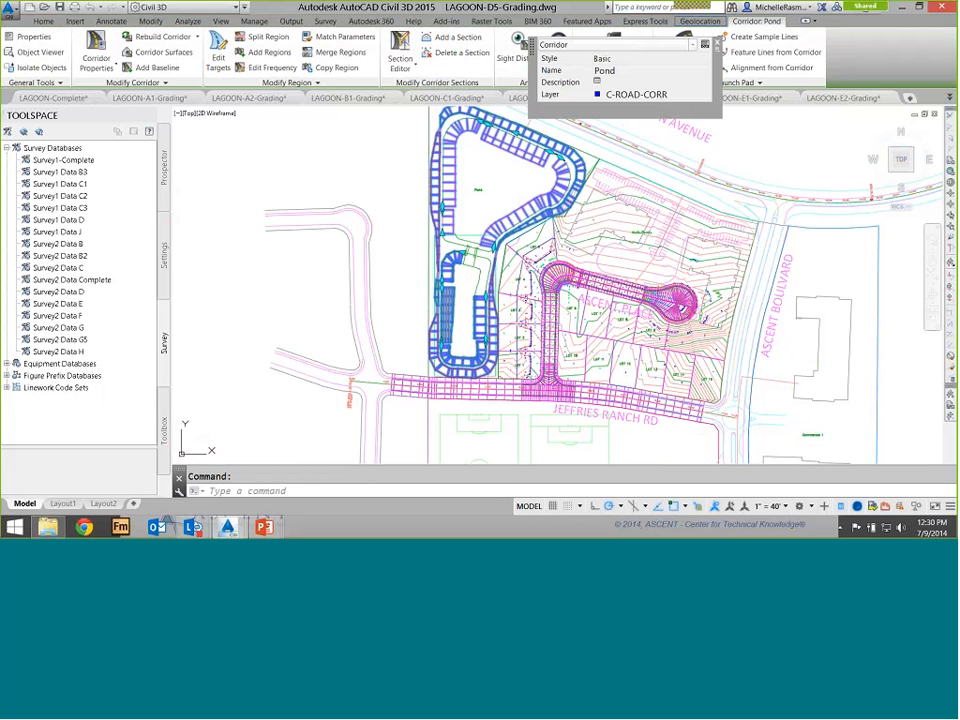
right_click(497, 135)
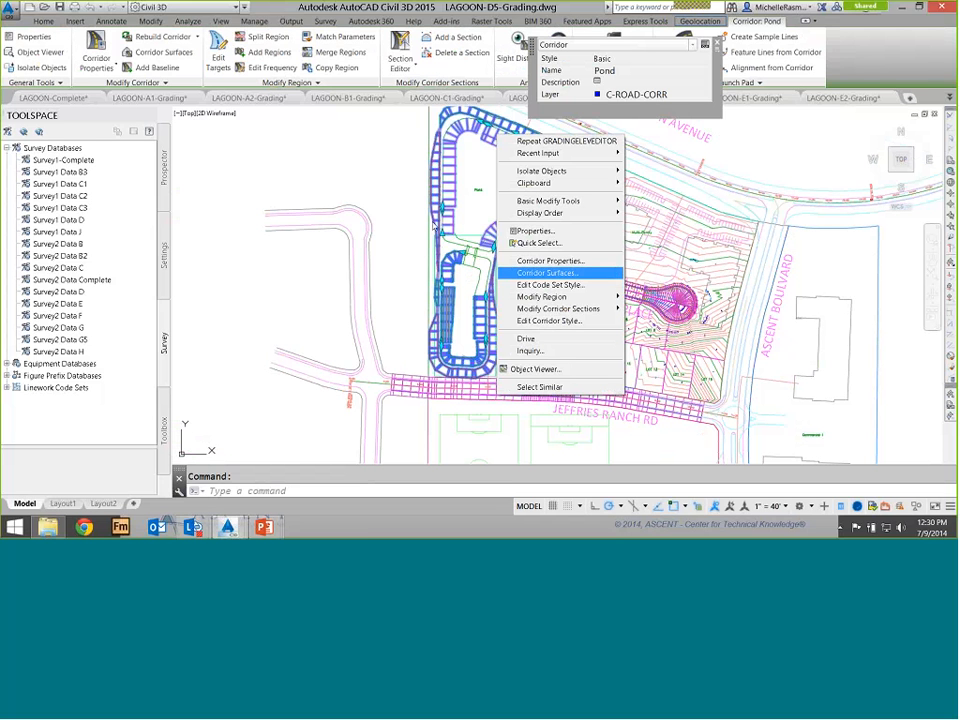
click(547, 272)
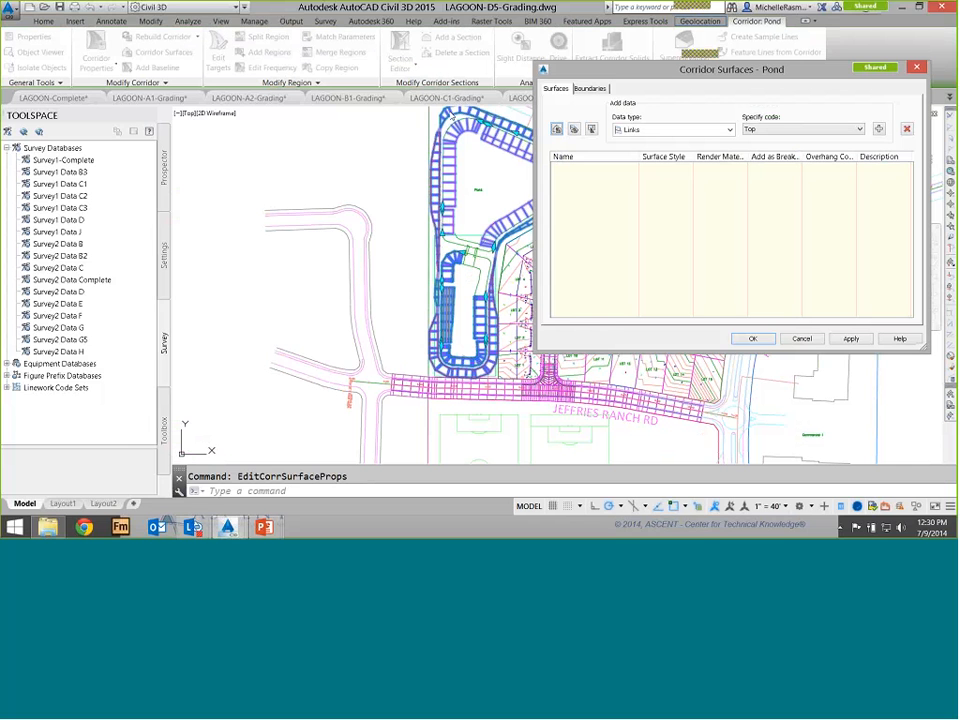
click(557, 129)
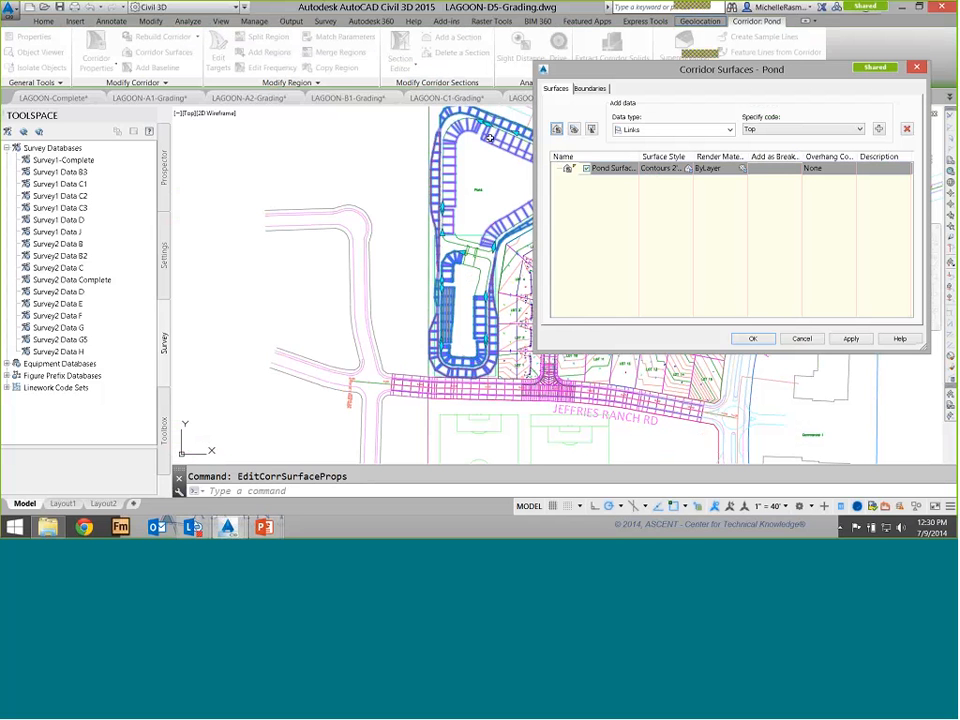
click(878, 129)
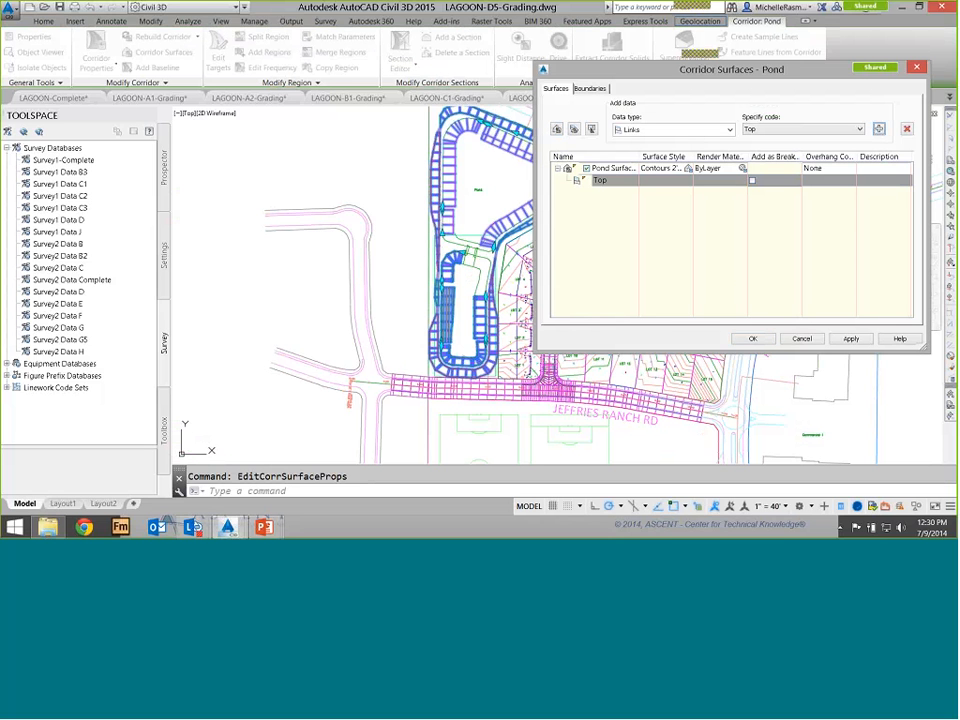
Add the corridor extents as the outer boundary of the Pond surface and close the dialog
click(590, 89)
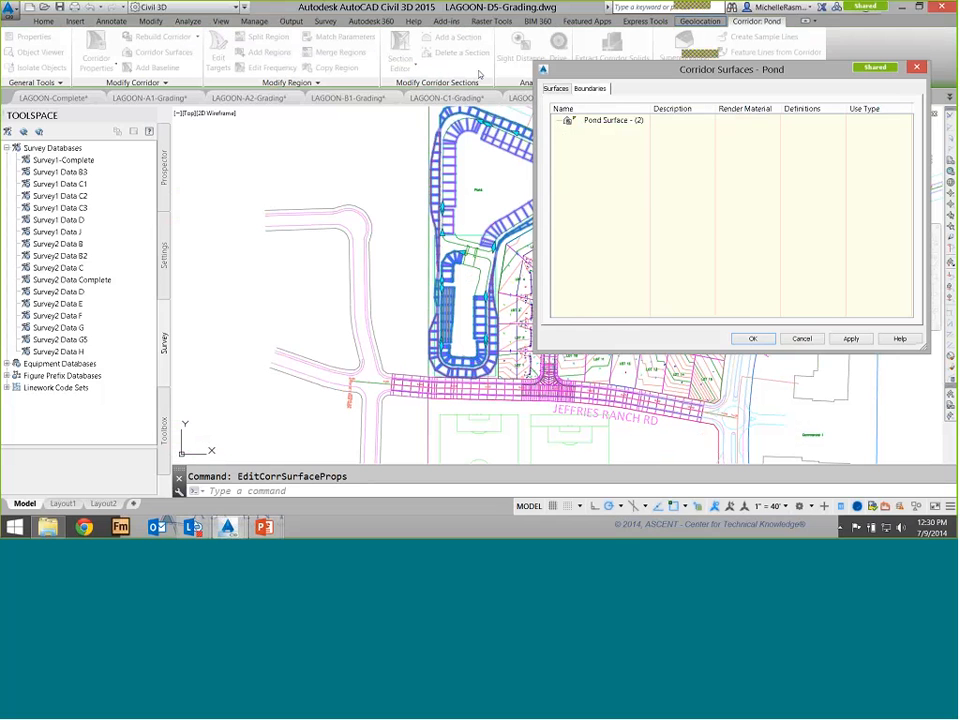
right_click(600, 121)
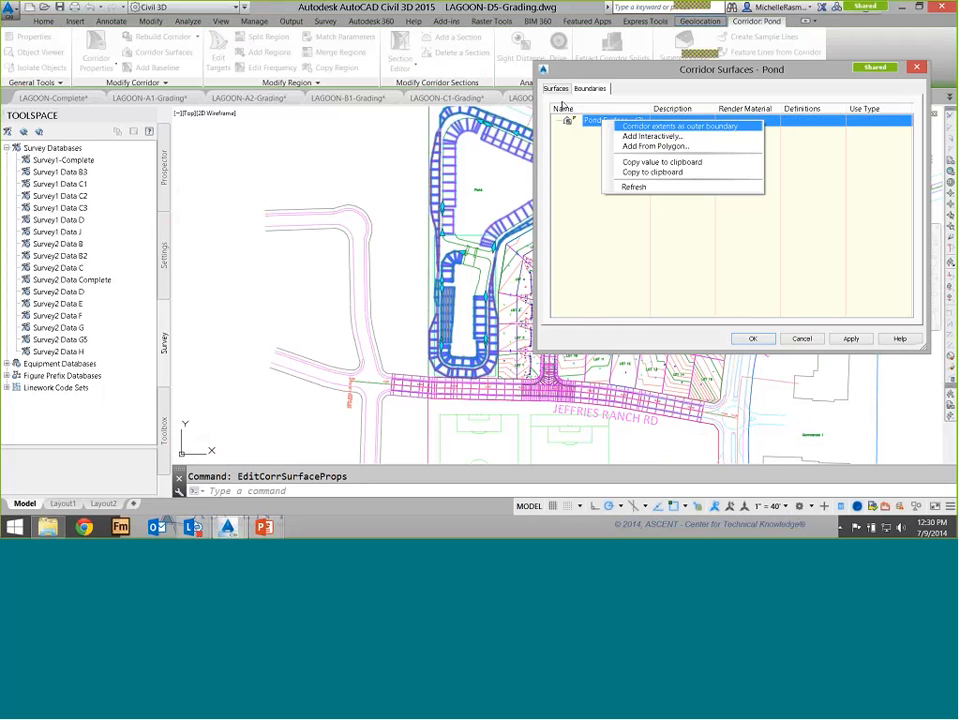
key(Return)
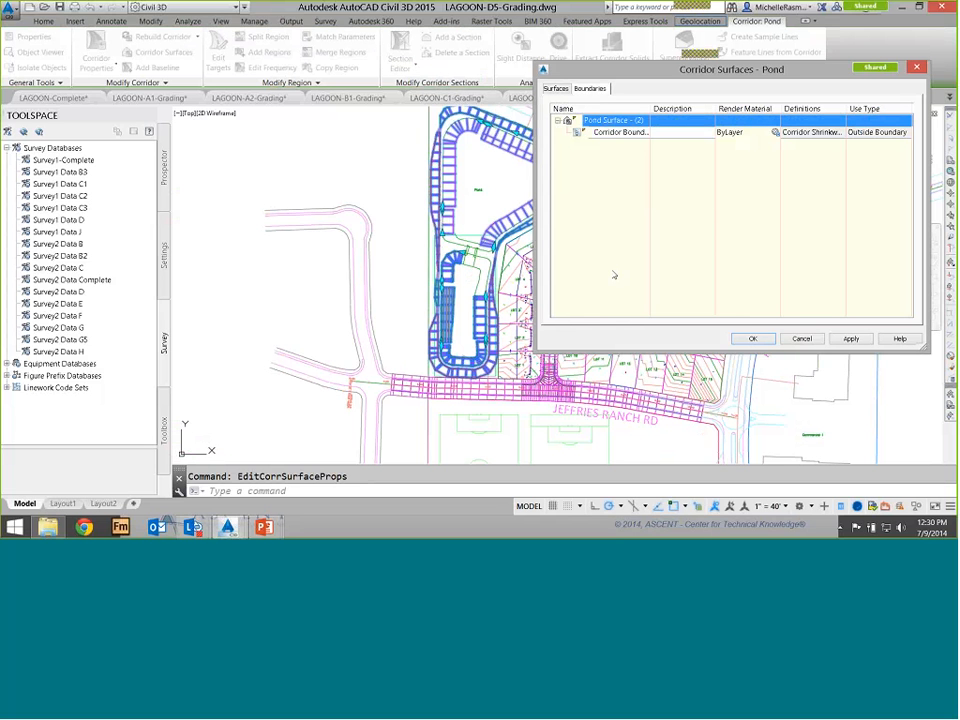
click(753, 339)
Examine the Pond corridor surface in 3D in the Object Viewer
click(397, 229)
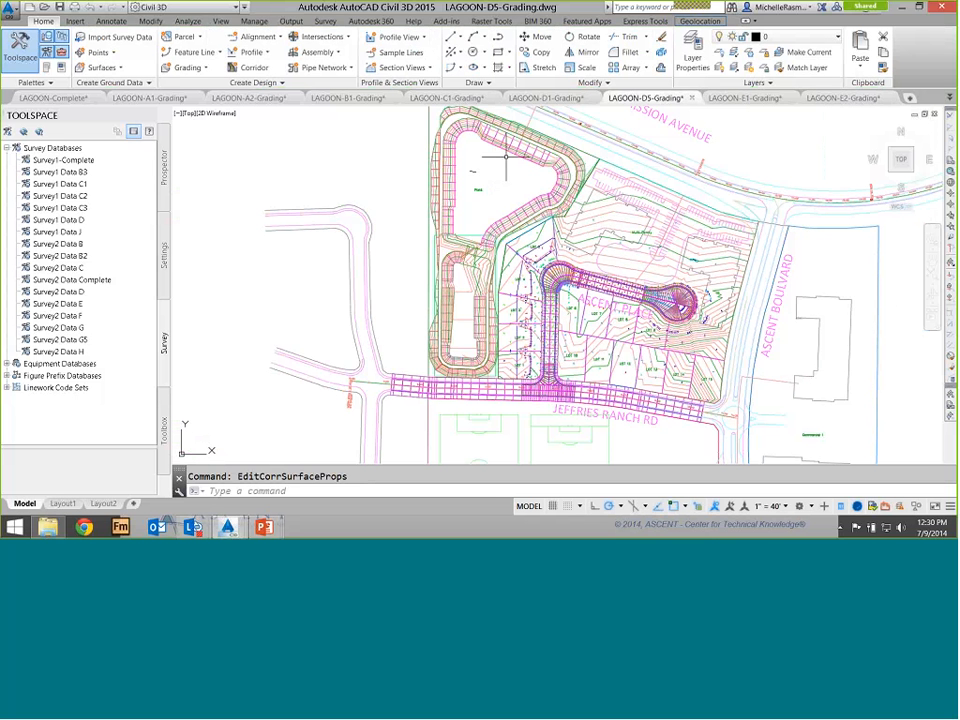
click(375, 225)
right_click(375, 225)
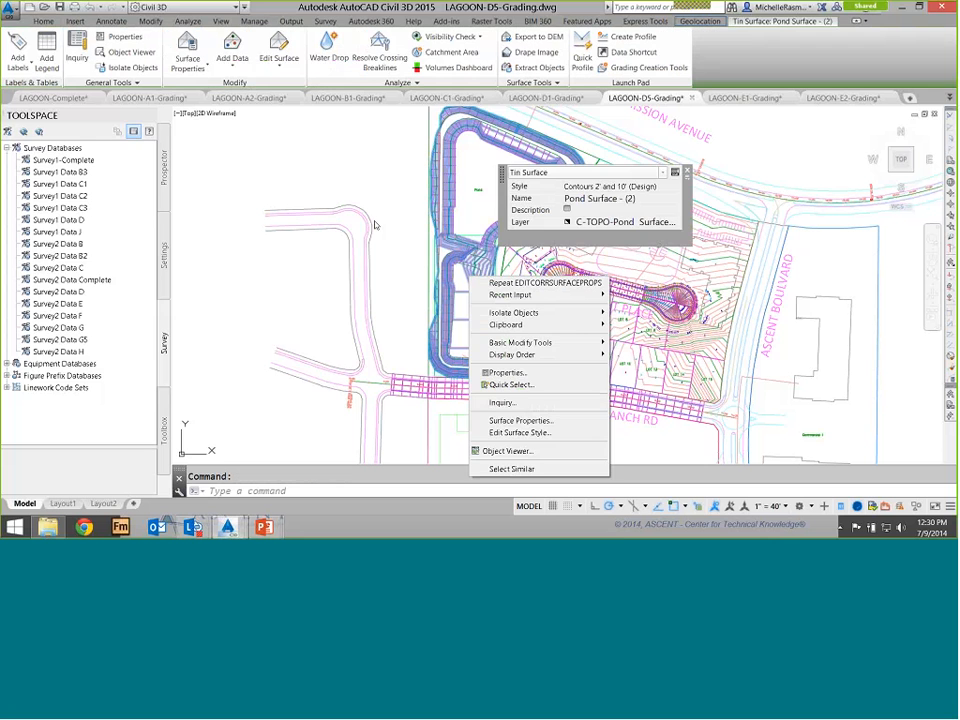
click(540, 433)
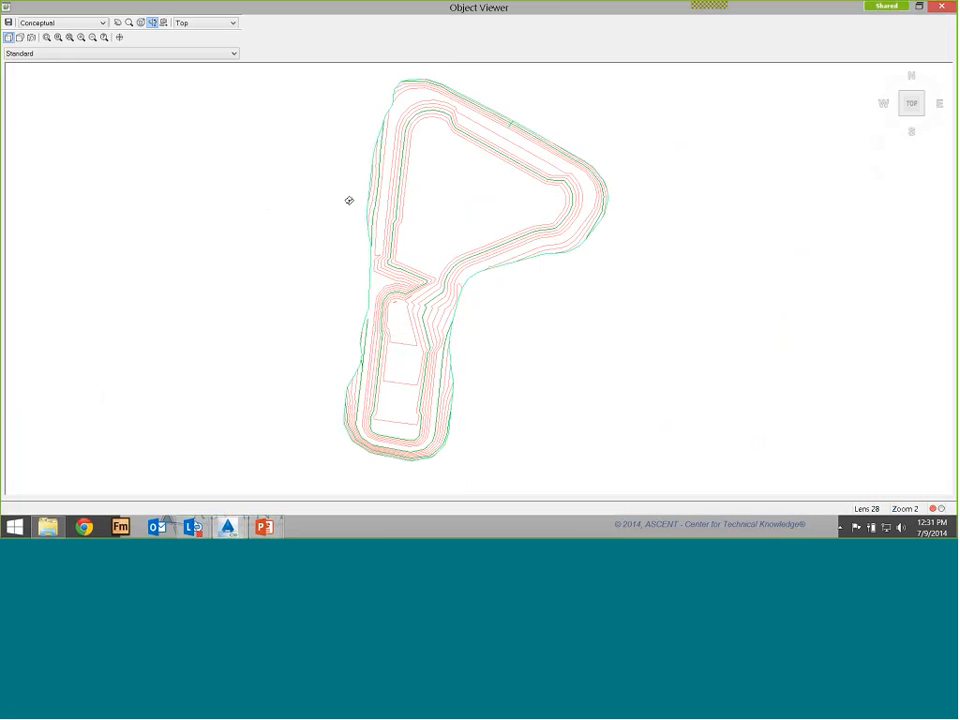
mouse_move(349, 200)
mouse_down()
mouse_move(349, 171)
mouse_move(300, 250)
mouse_up()
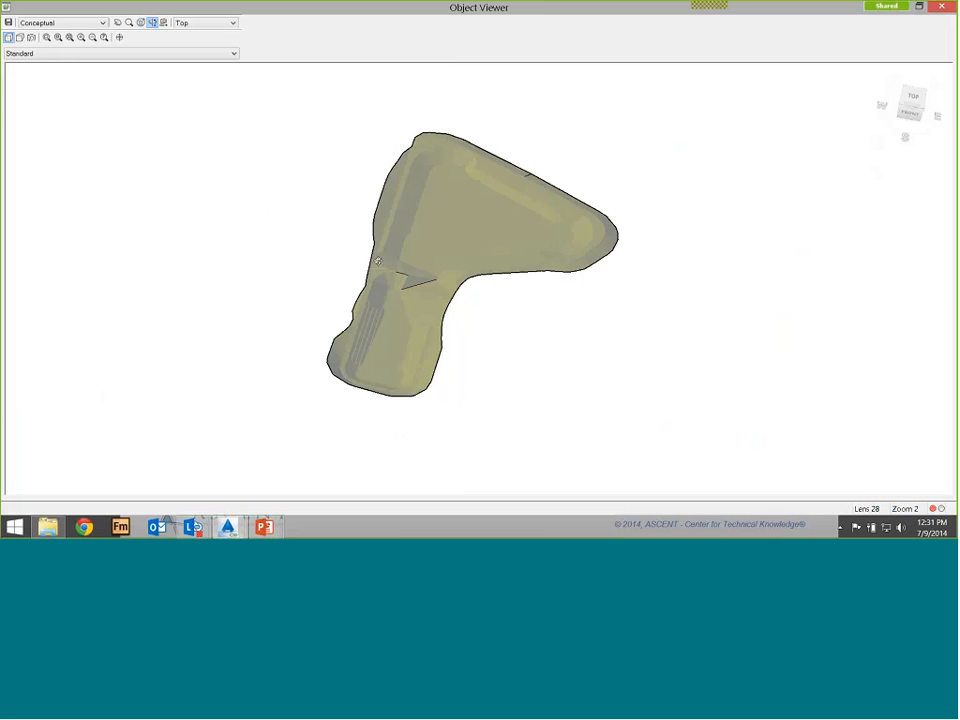
scroll(294, 273, up, 3)
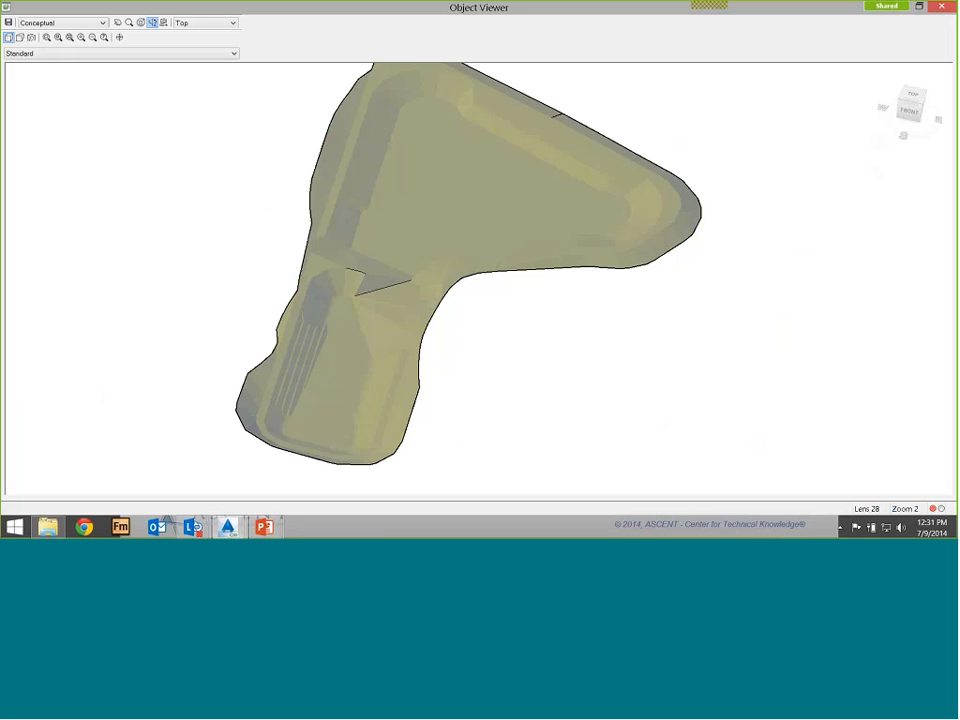
drag(340, 160, 467, 241)
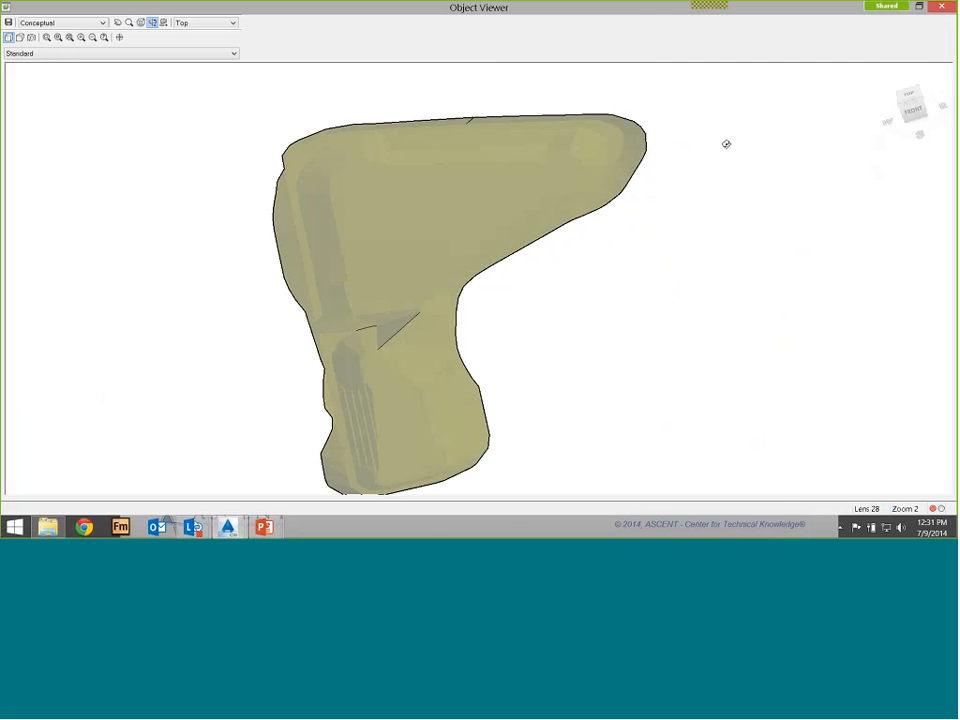
click(941, 6)
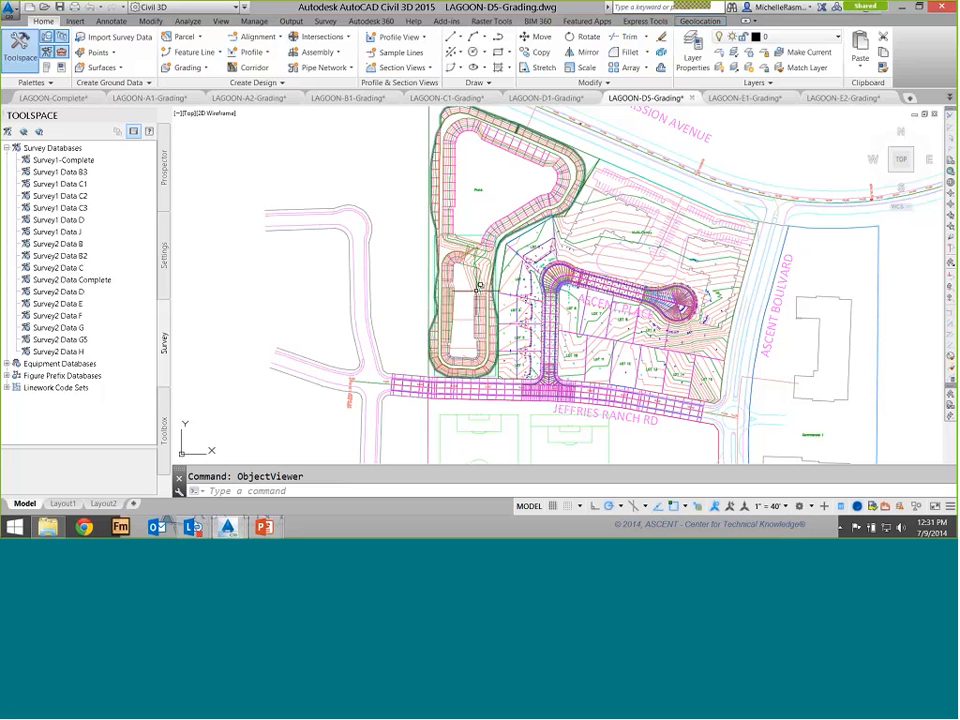
Select the pond inlet feature lines and add them as breaklines to Pond Surface - (2), described as W
scroll(472, 260, up, 5)
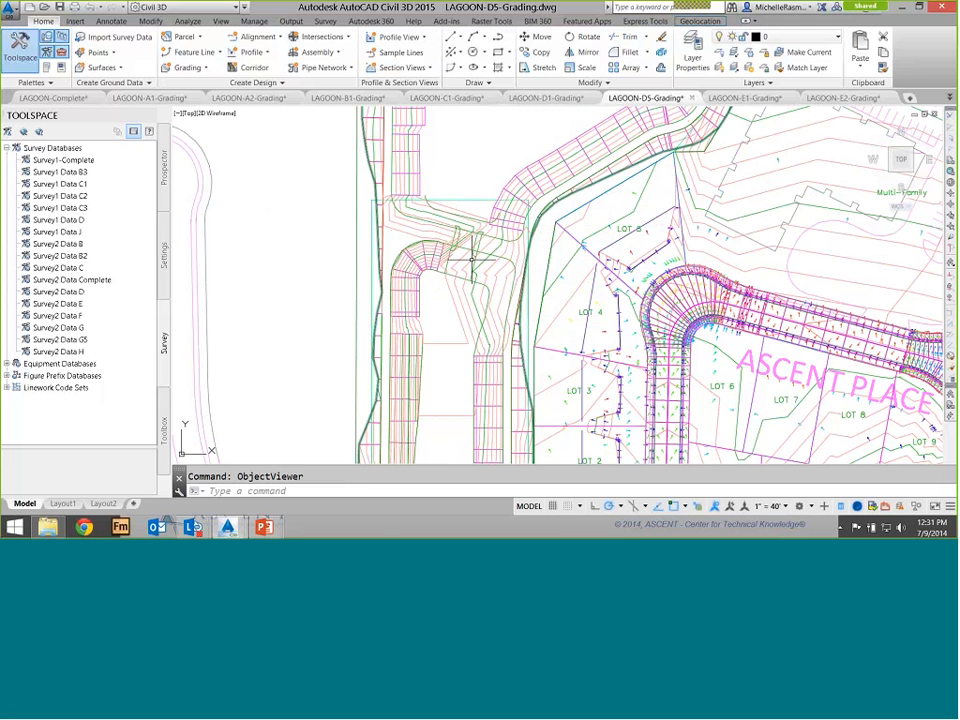
click(428, 205)
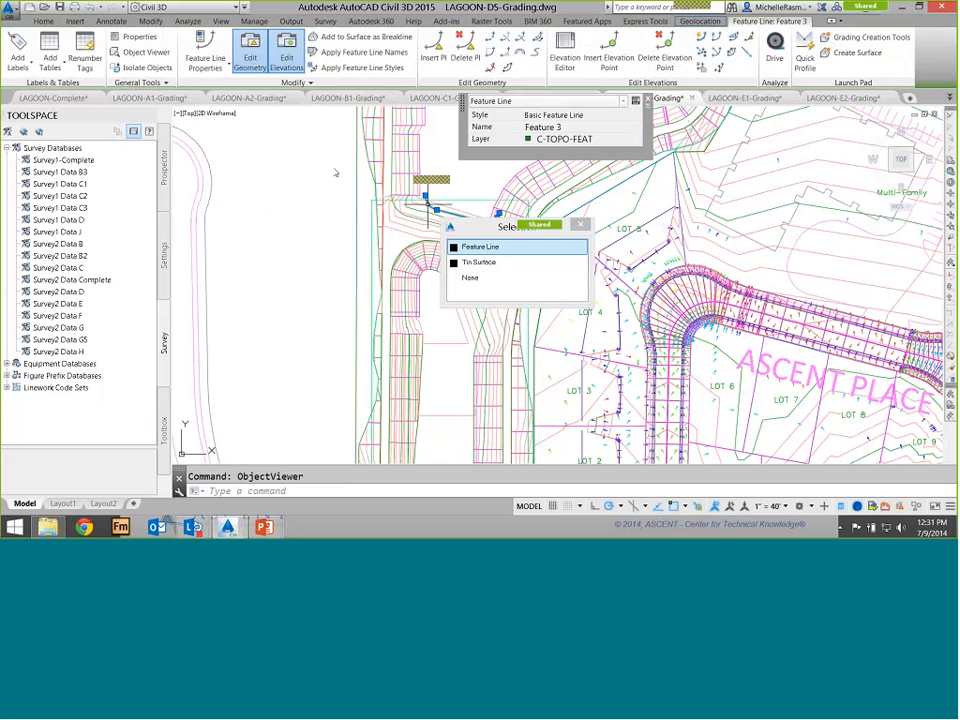
click(408, 216)
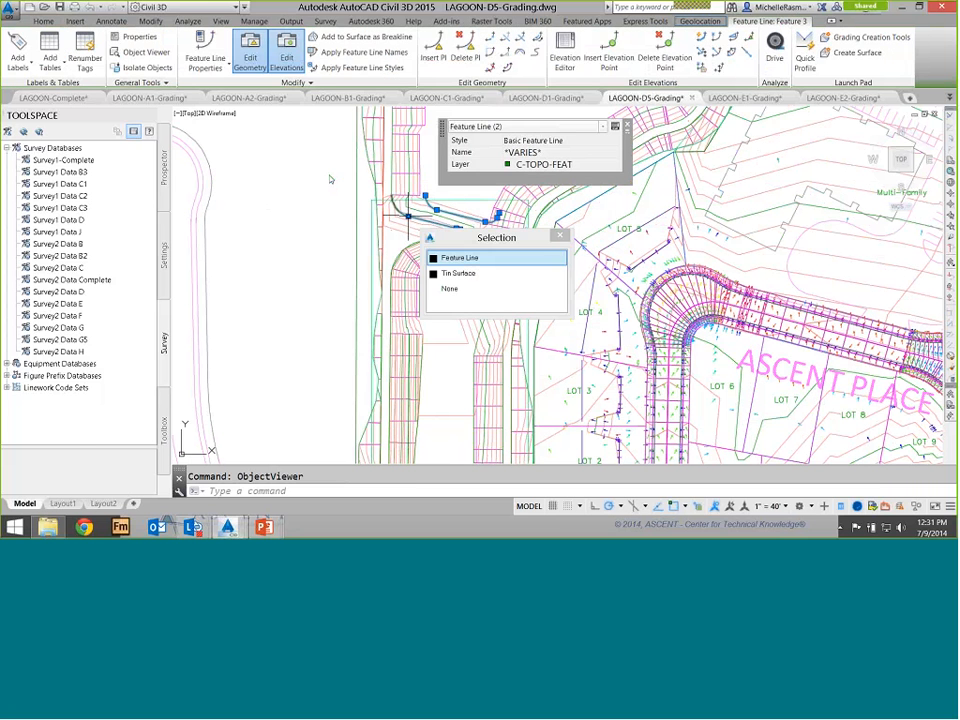
click(560, 236)
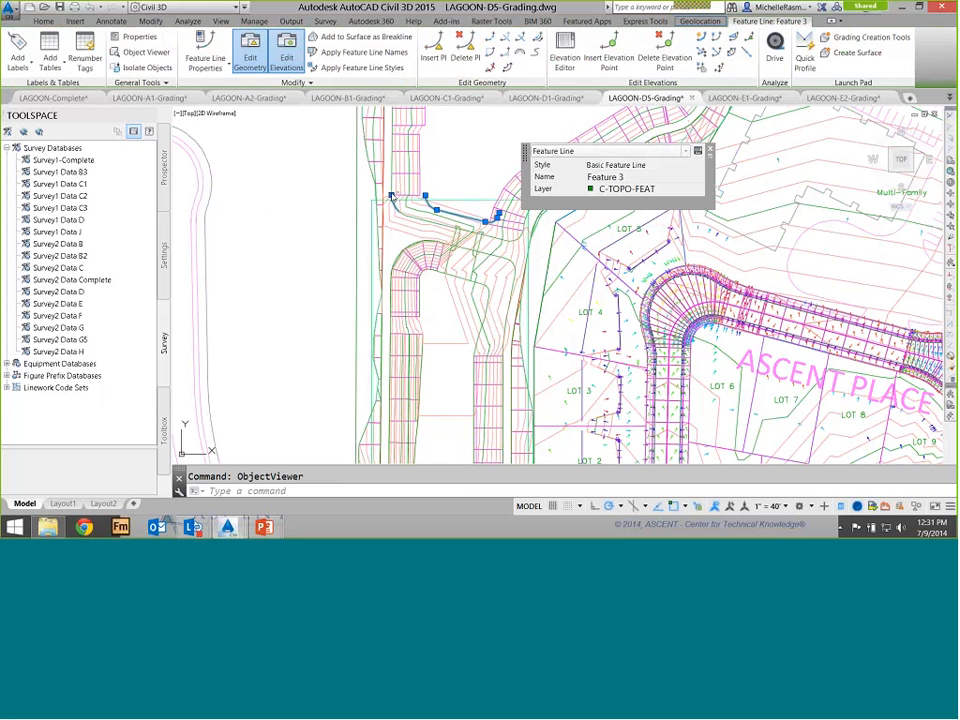
click(480, 234)
click(476, 240)
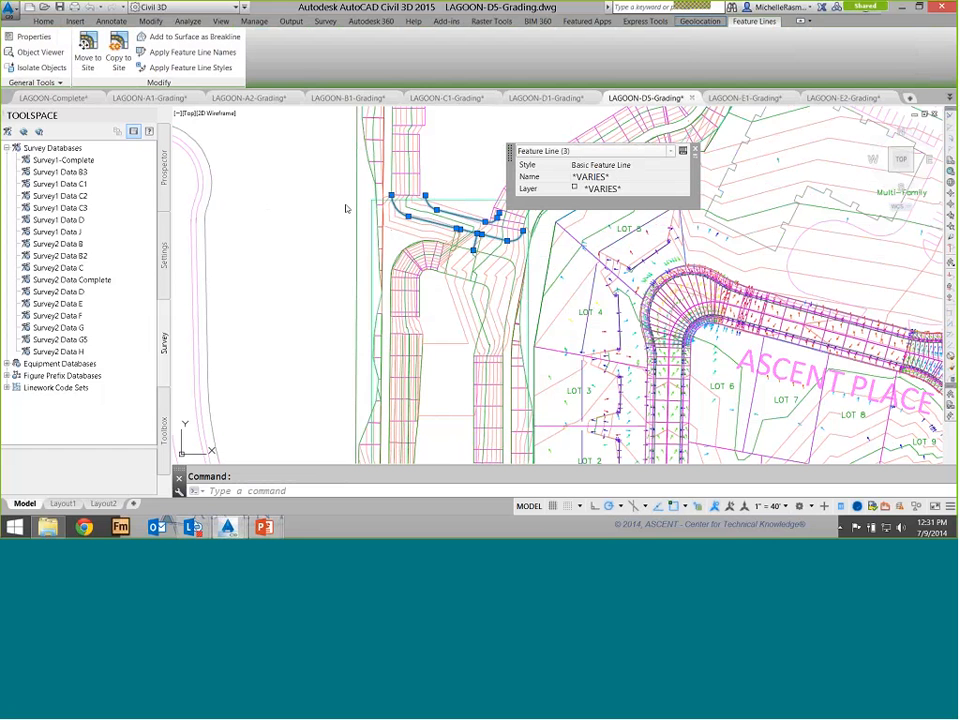
click(164, 168)
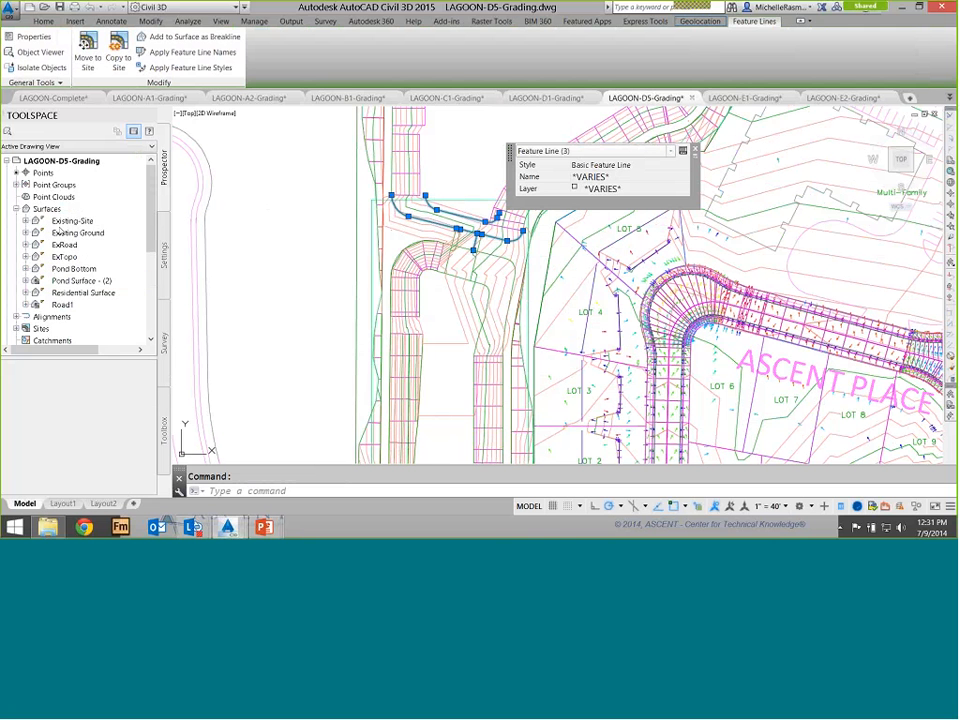
click(82, 281)
click(26, 281)
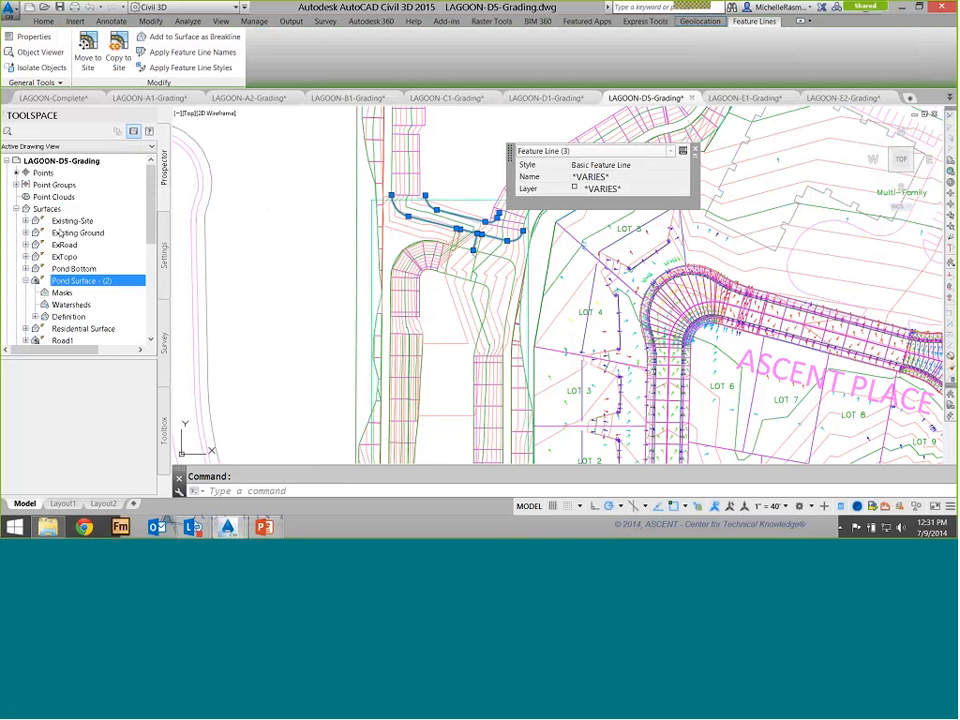
scroll(60, 232, down, 1)
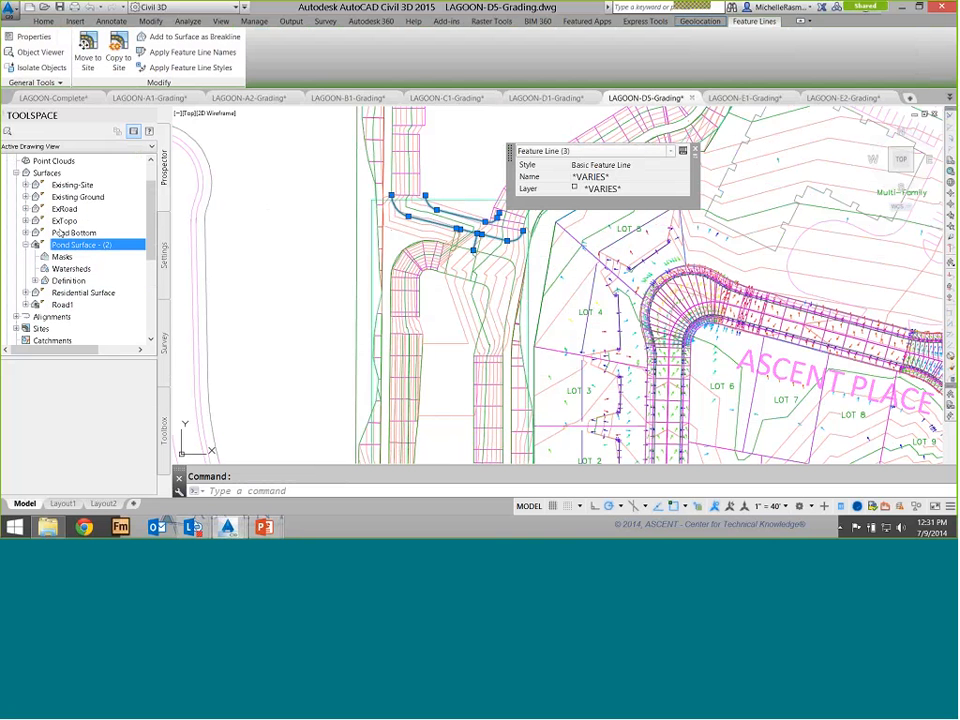
click(35, 281)
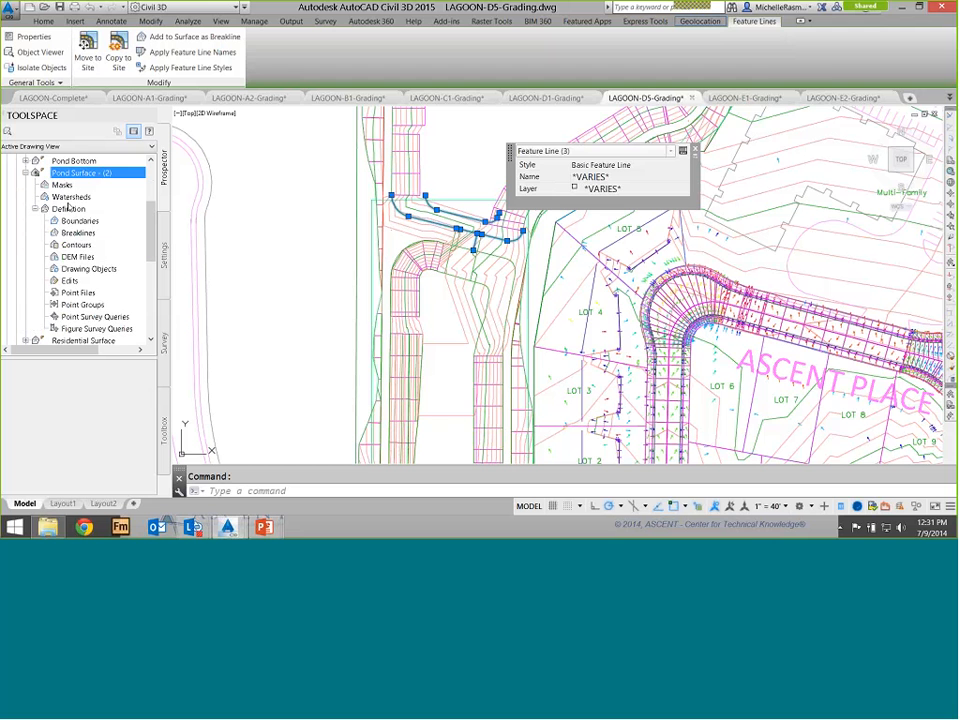
right_click(88, 233)
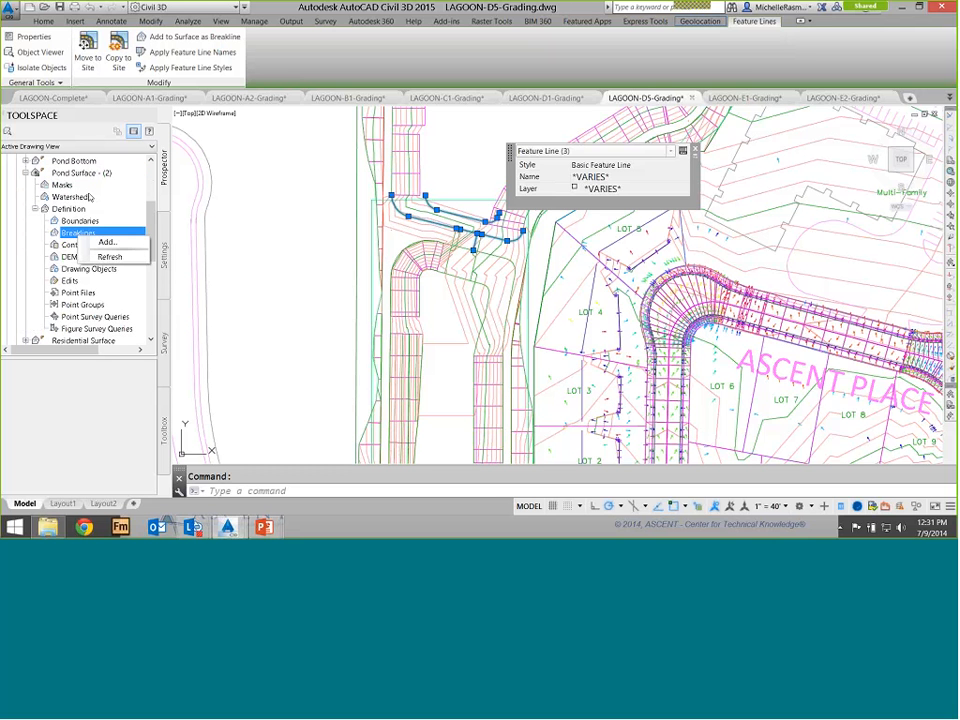
click(108, 242)
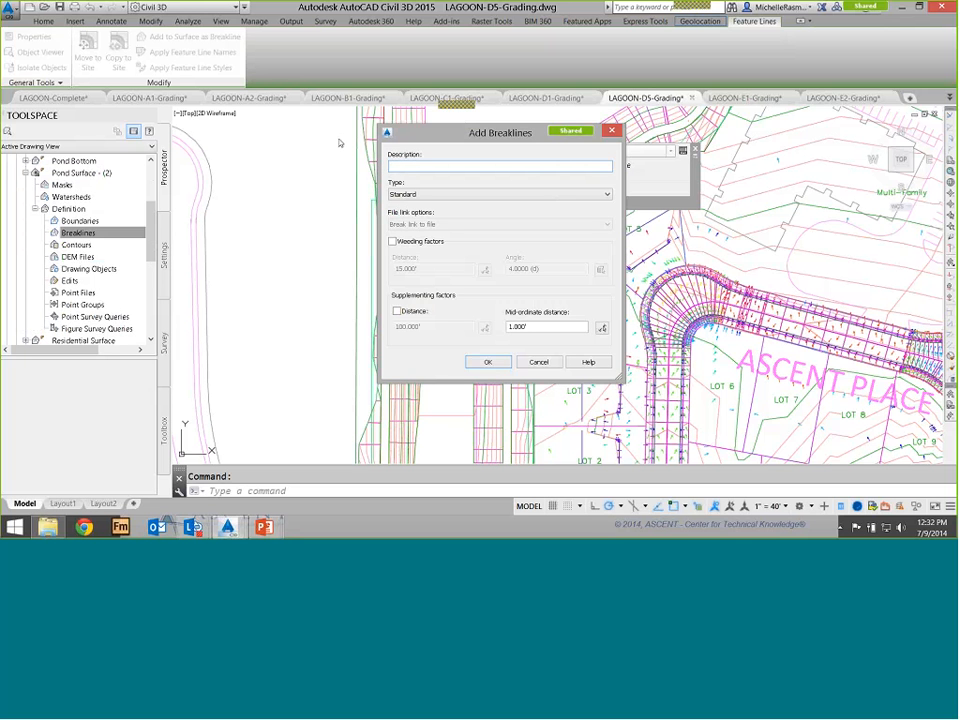
text(W)
click(490, 362)
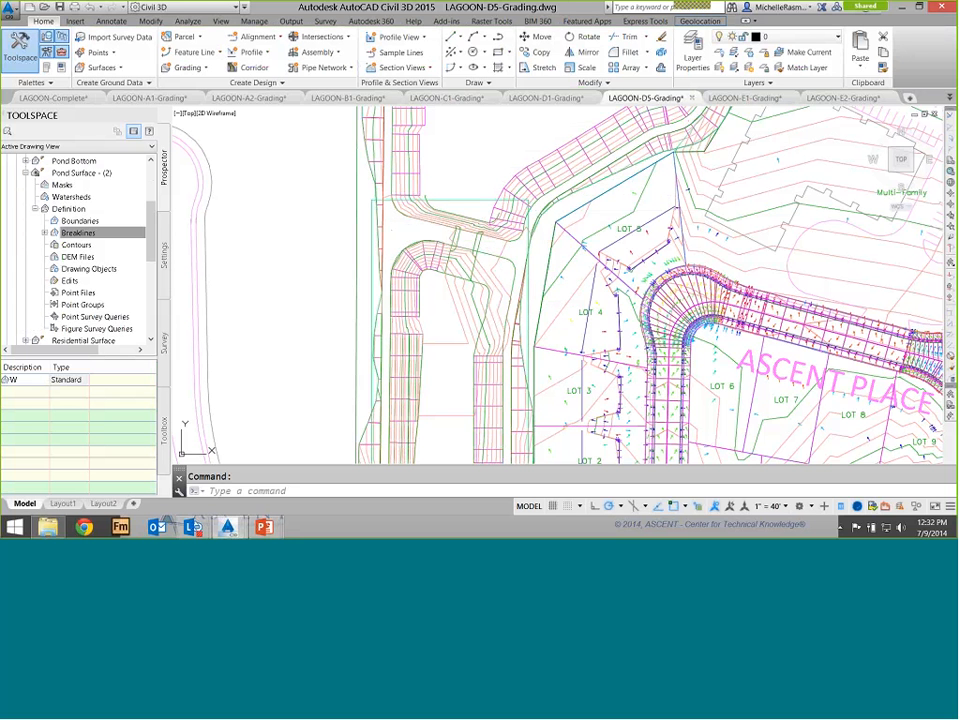
Switch to the LAGOON-E2-Grading drawing and examine its Pond Surface - (2) in 3D in the Object Viewer
click(845, 98)
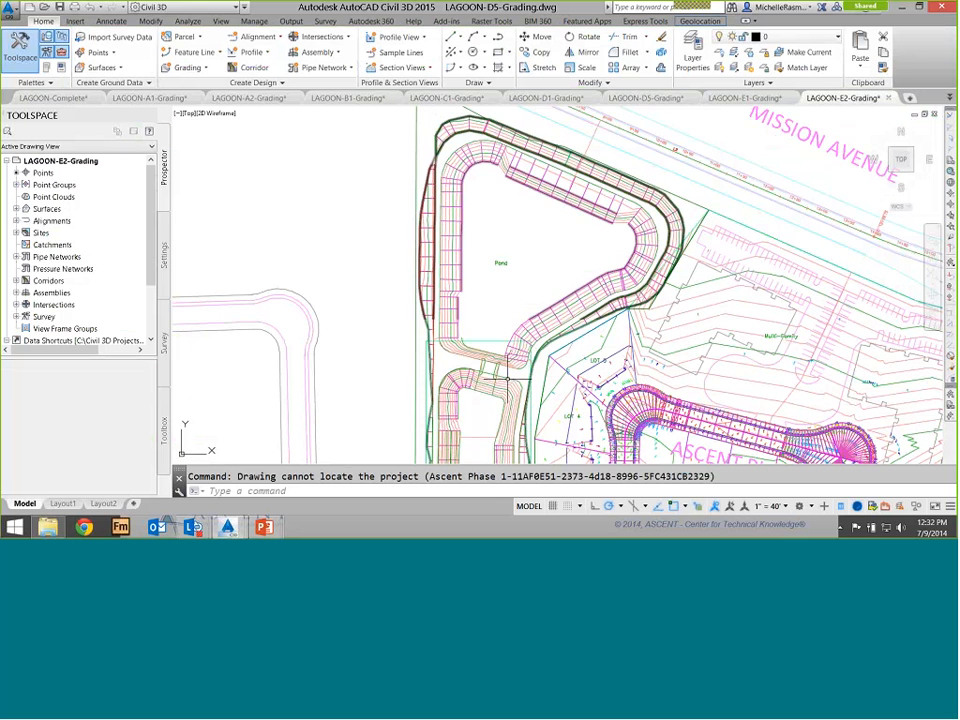
middle_drag(492, 382, 479, 255)
scroll(479, 255, up, 2)
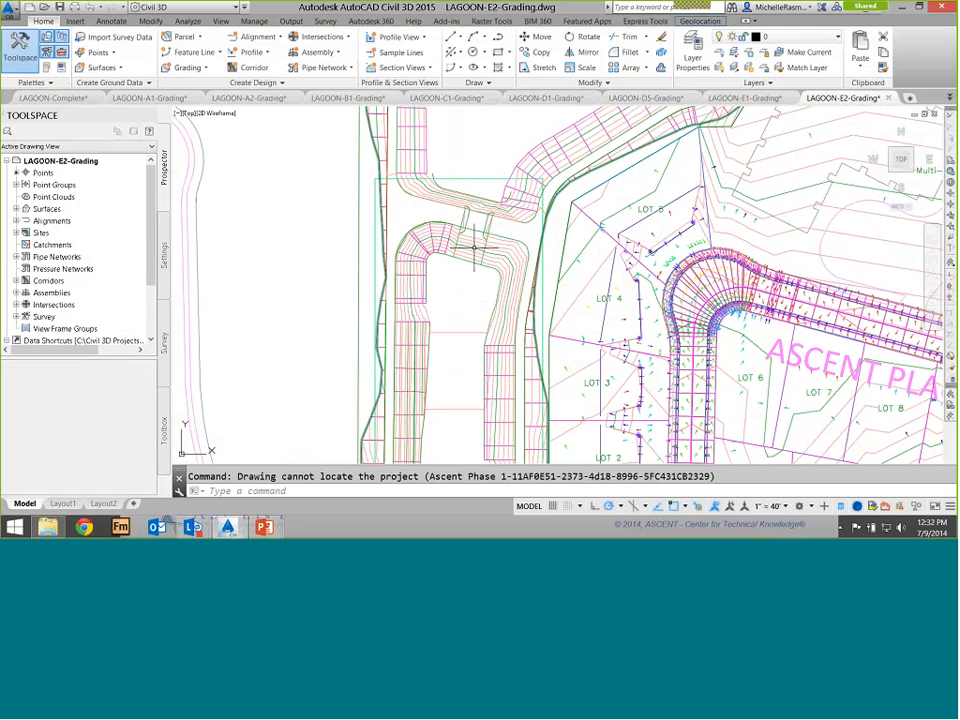
click(476, 250)
right_click(476, 251)
click(512, 414)
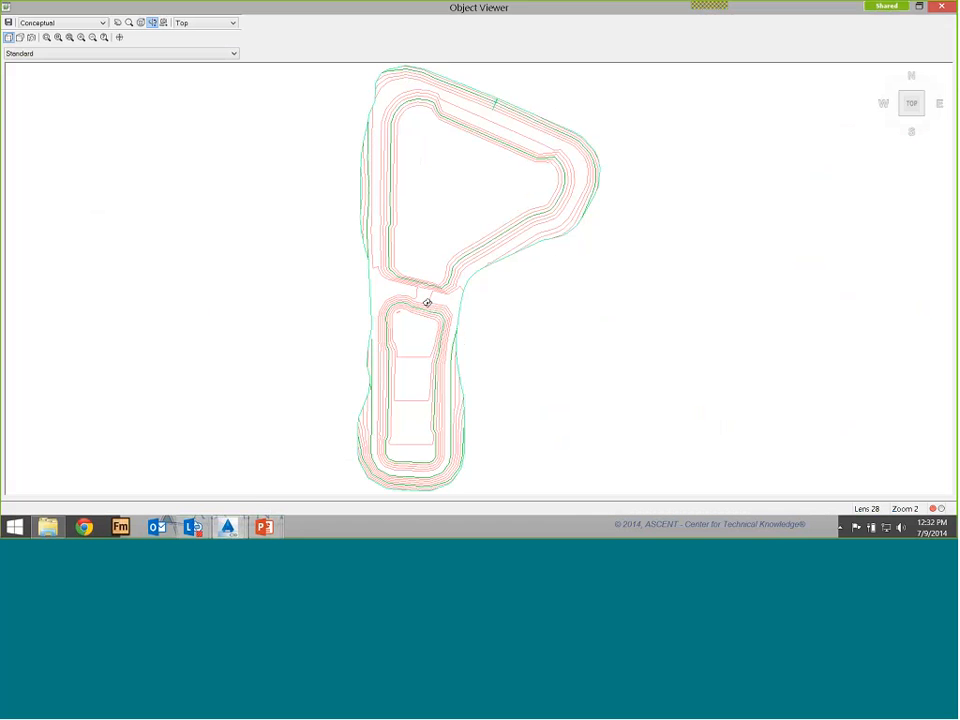
mouse_move(382, 314)
mouse_down()
mouse_move(396, 225)
mouse_move(375, 301)
mouse_move(281, 242)
mouse_up()
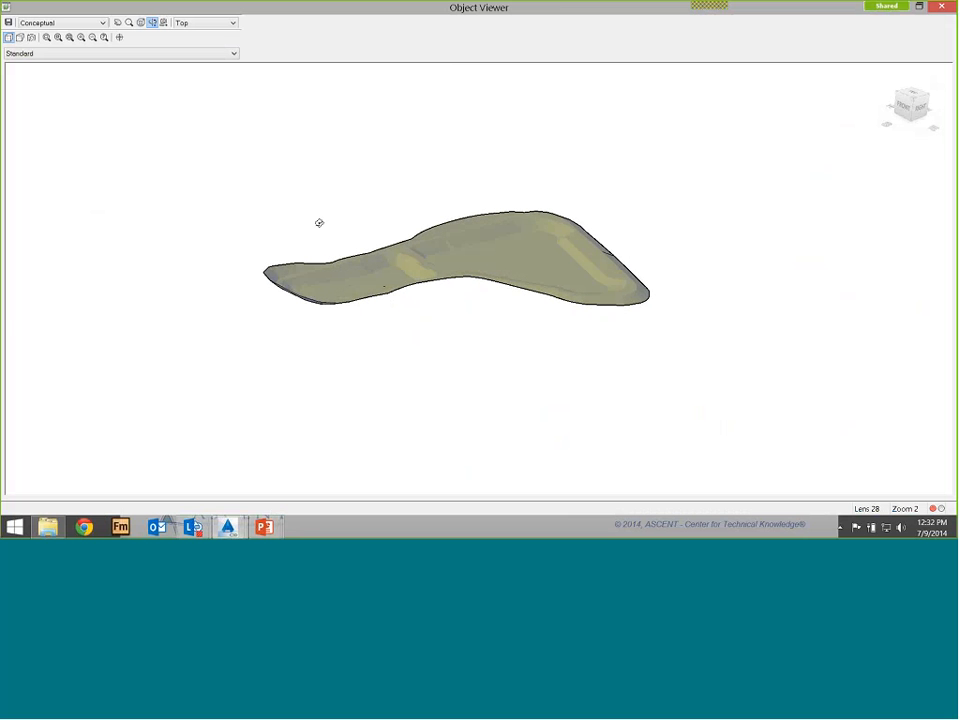
scroll(353, 211, up, 3)
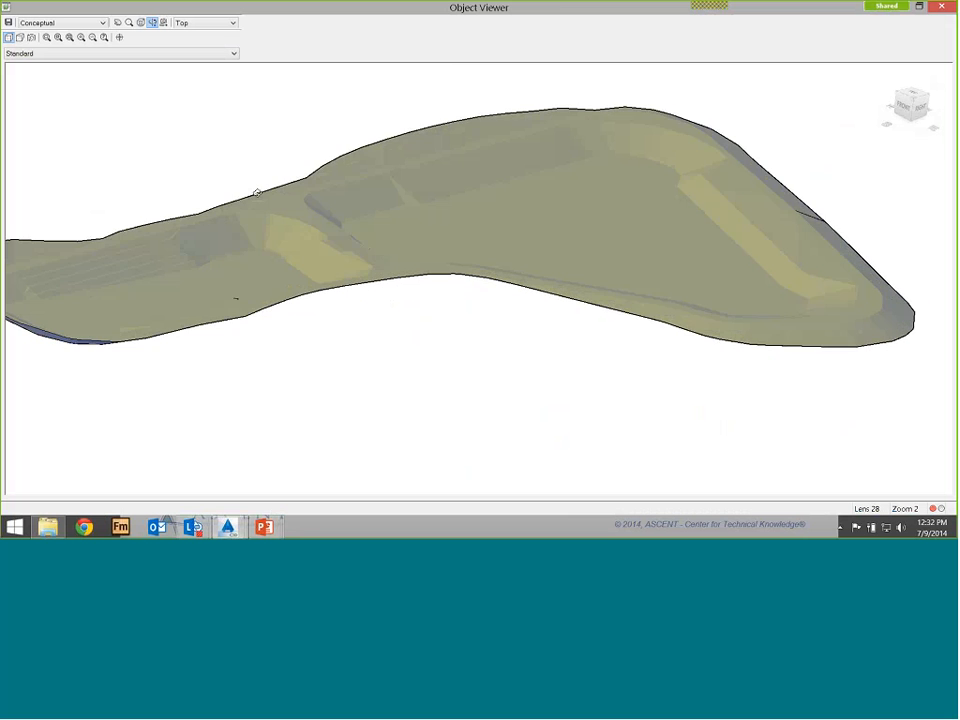
scroll(257, 192, up, 2)
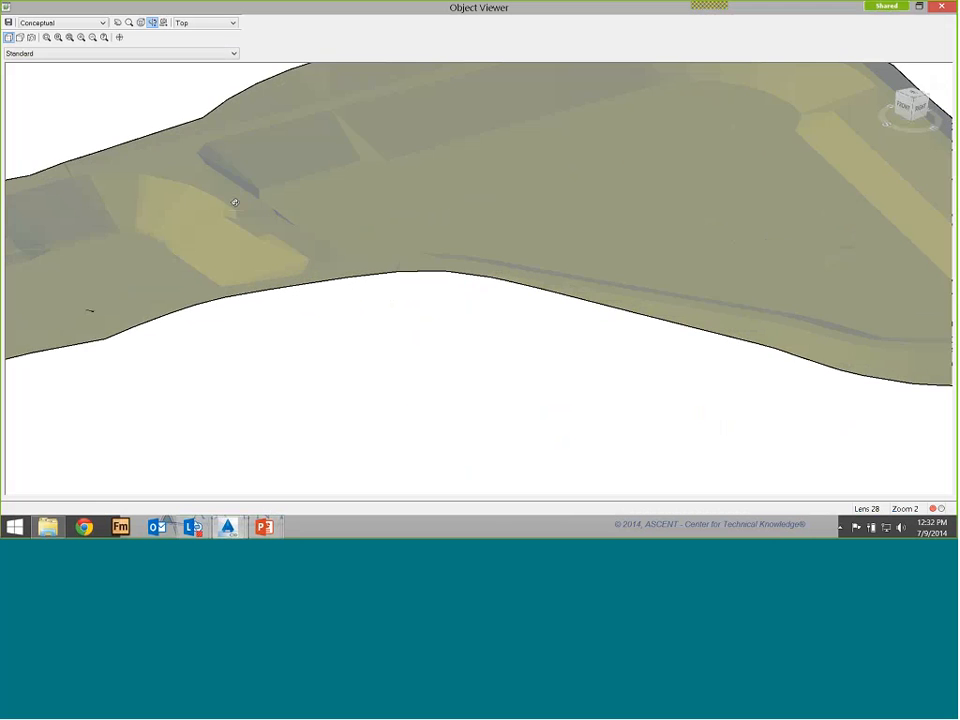
scroll(345, 203, down, 4)
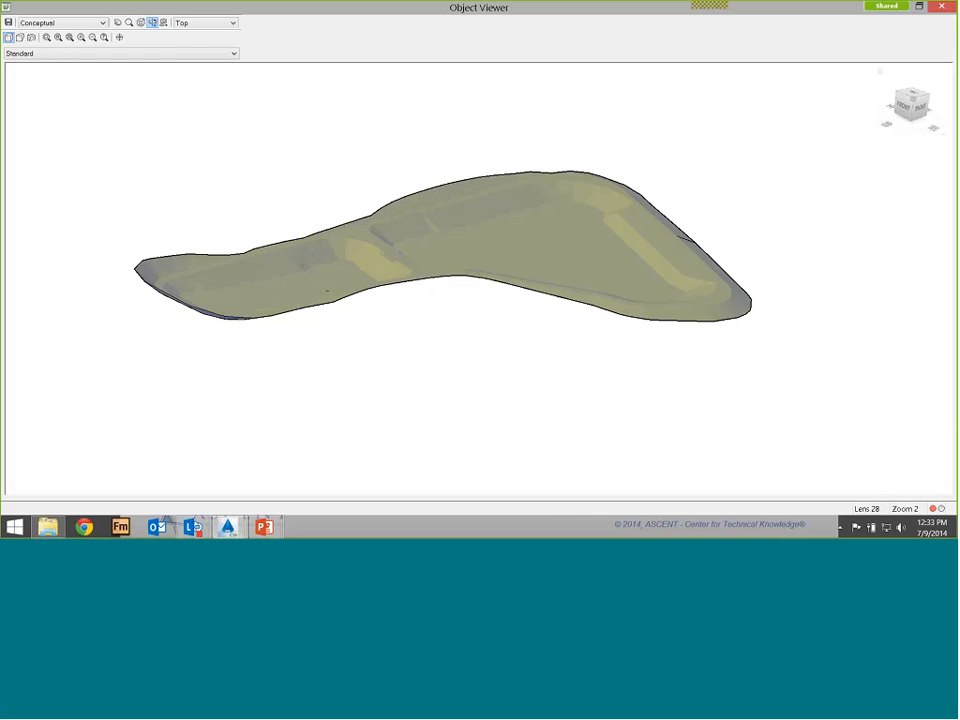
click(941, 6)
Split the Pond corridor's region along the pond's upper edge at about station 4+61
middle_drag(467, 190, 416, 463)
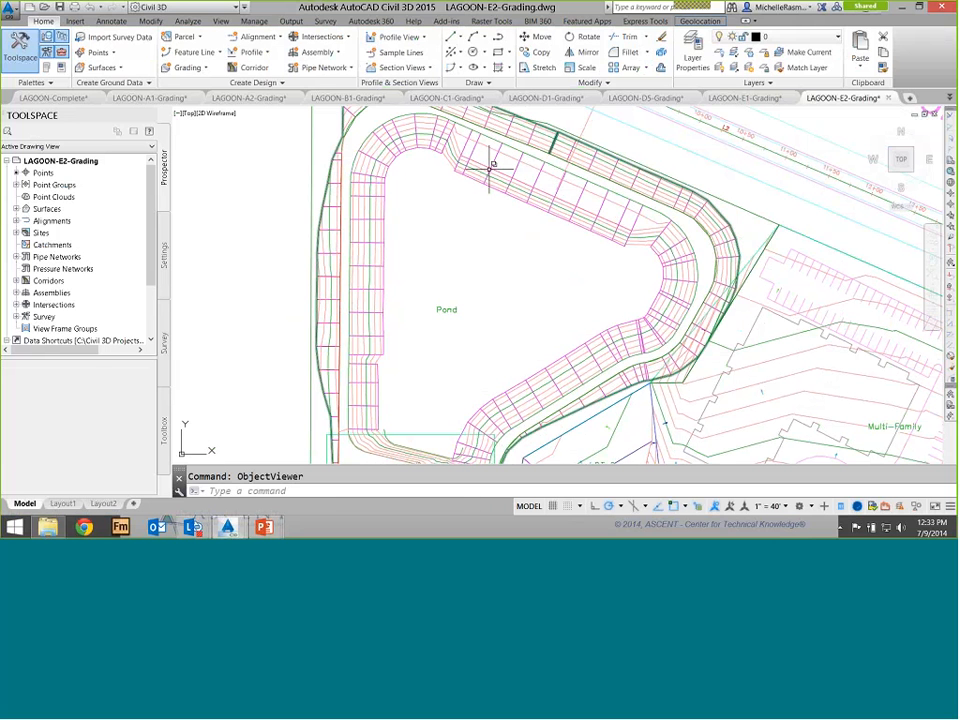
scroll(489, 170, up, 2)
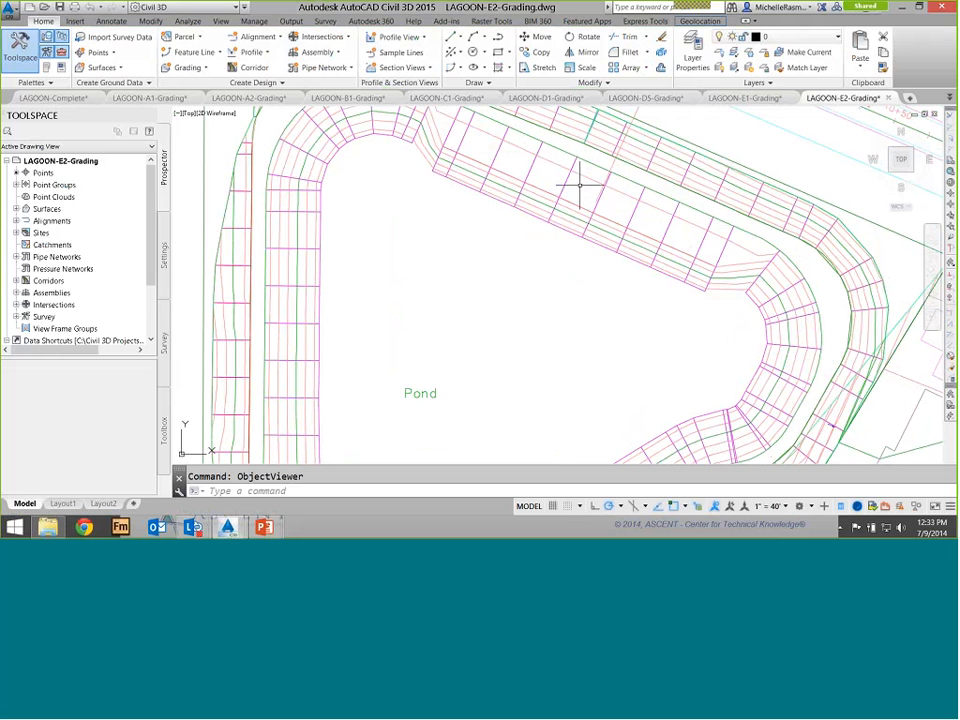
click(533, 163)
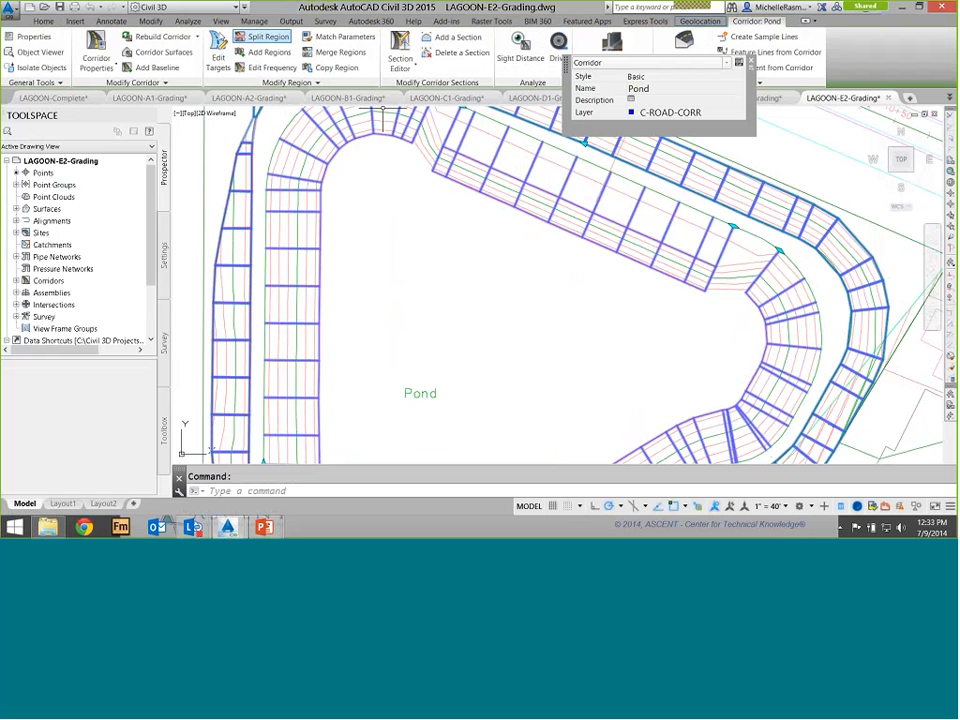
click(263, 36)
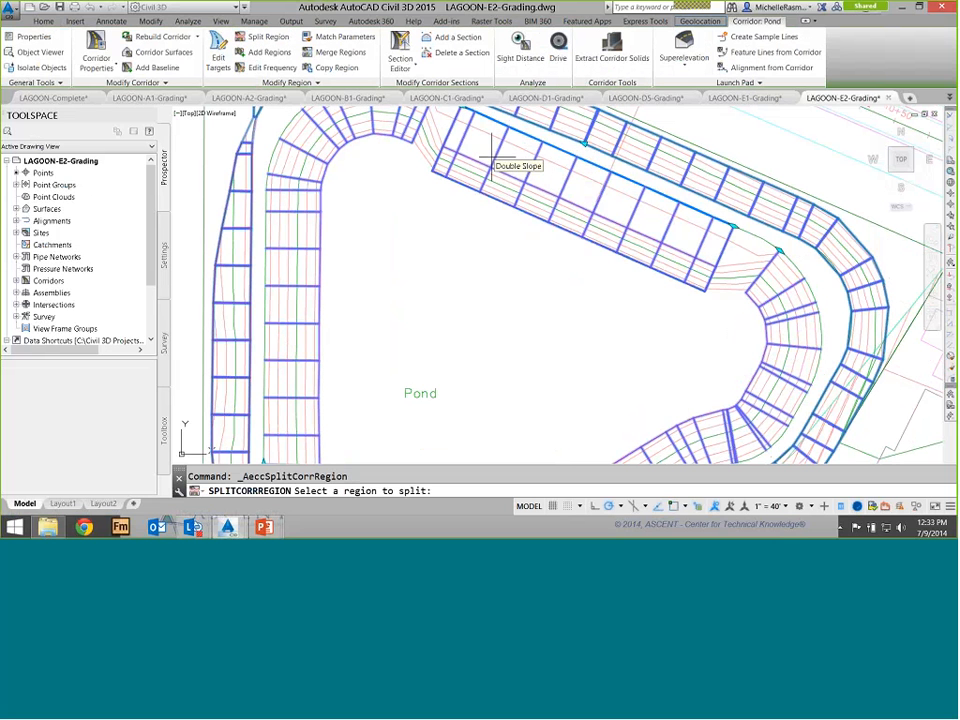
click(530, 160)
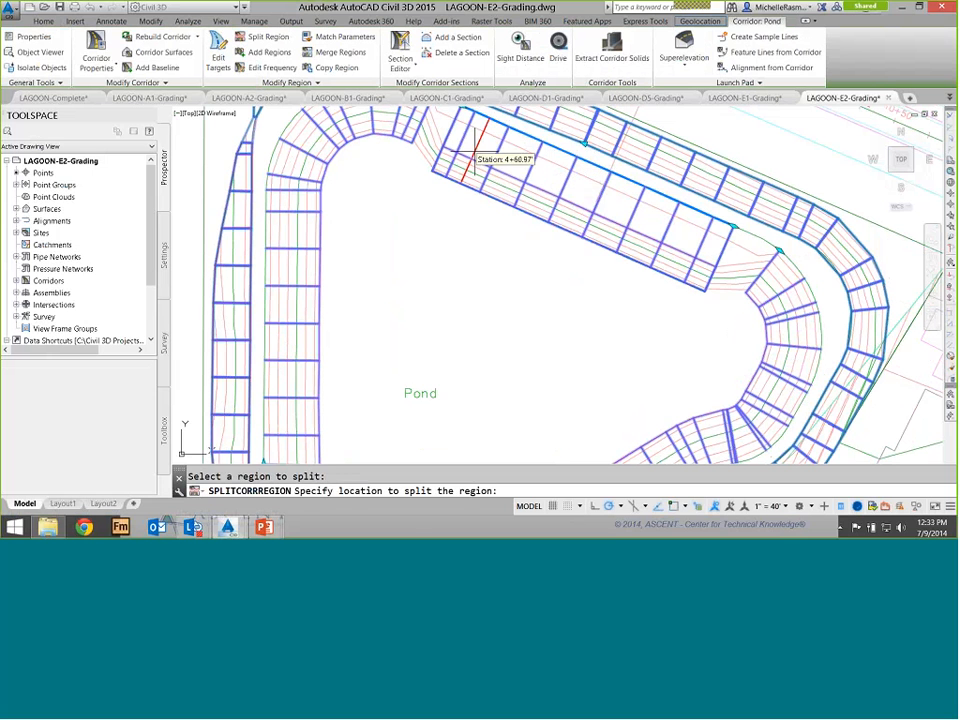
click(478, 151)
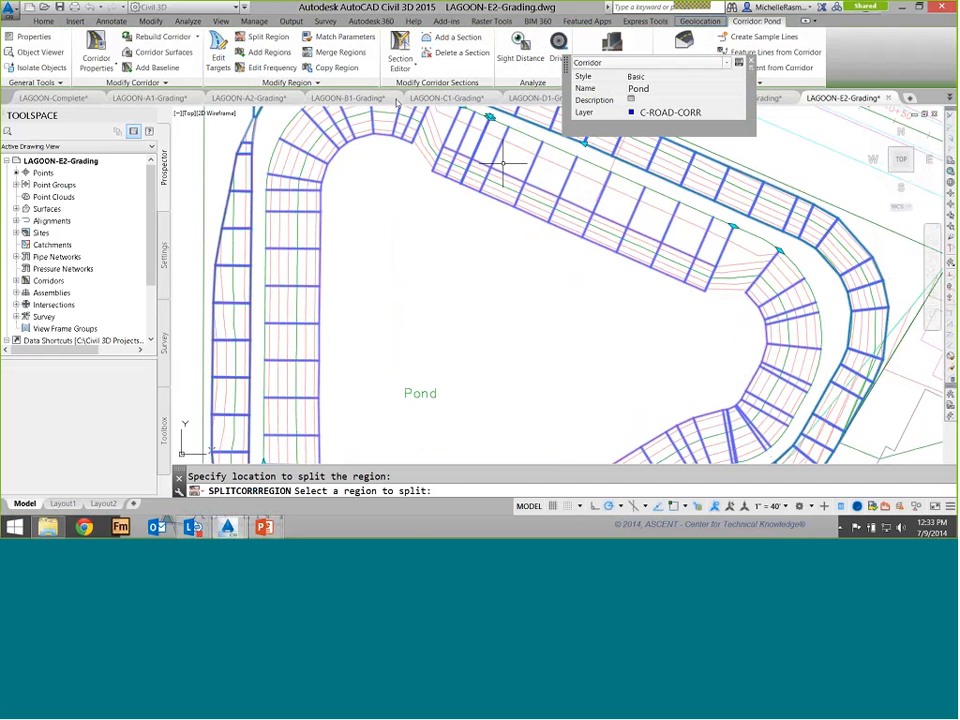
key(Return)
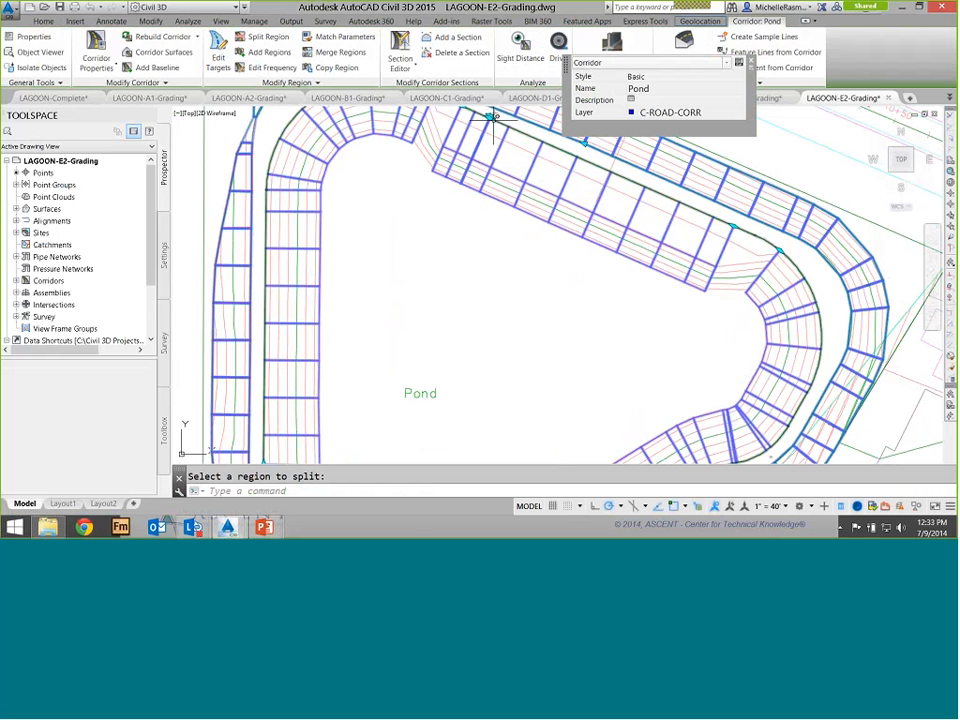
click(508, 125)
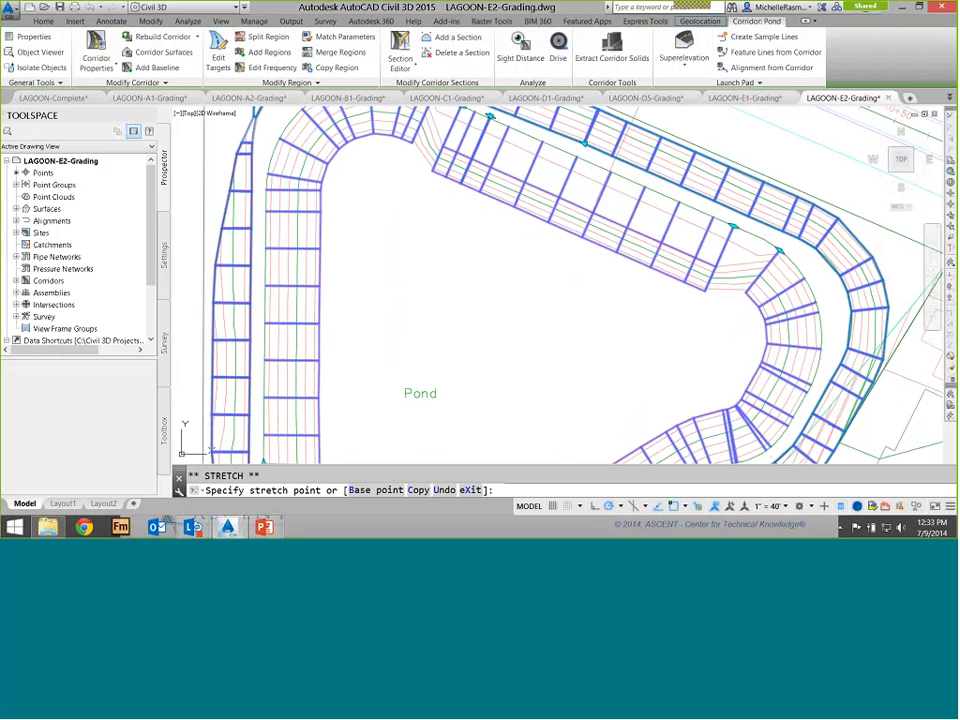
key(Escape)
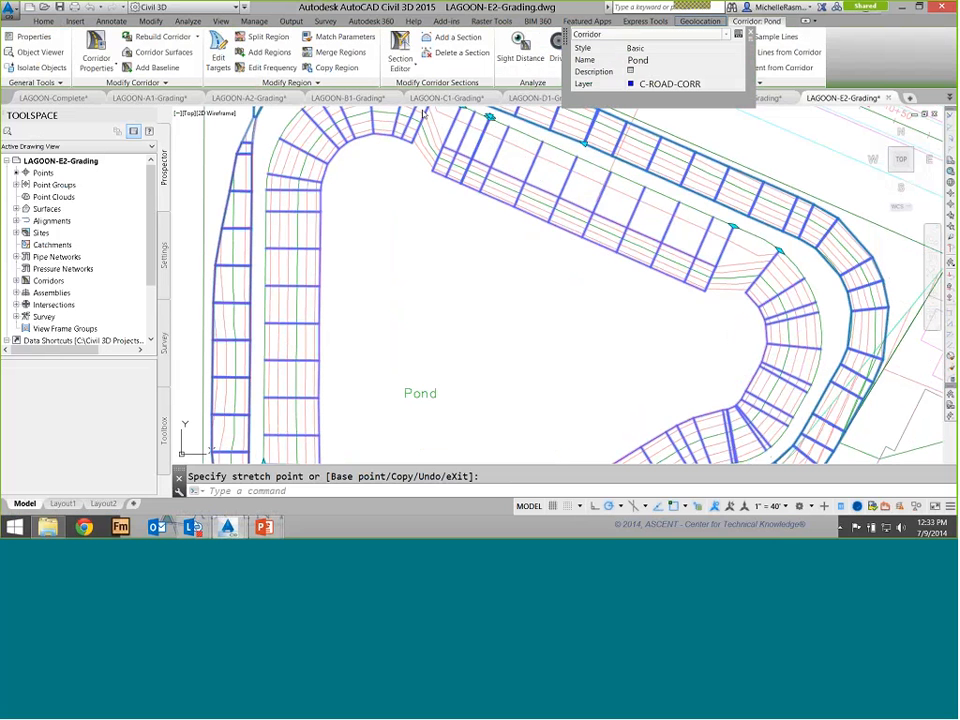
click(512, 122)
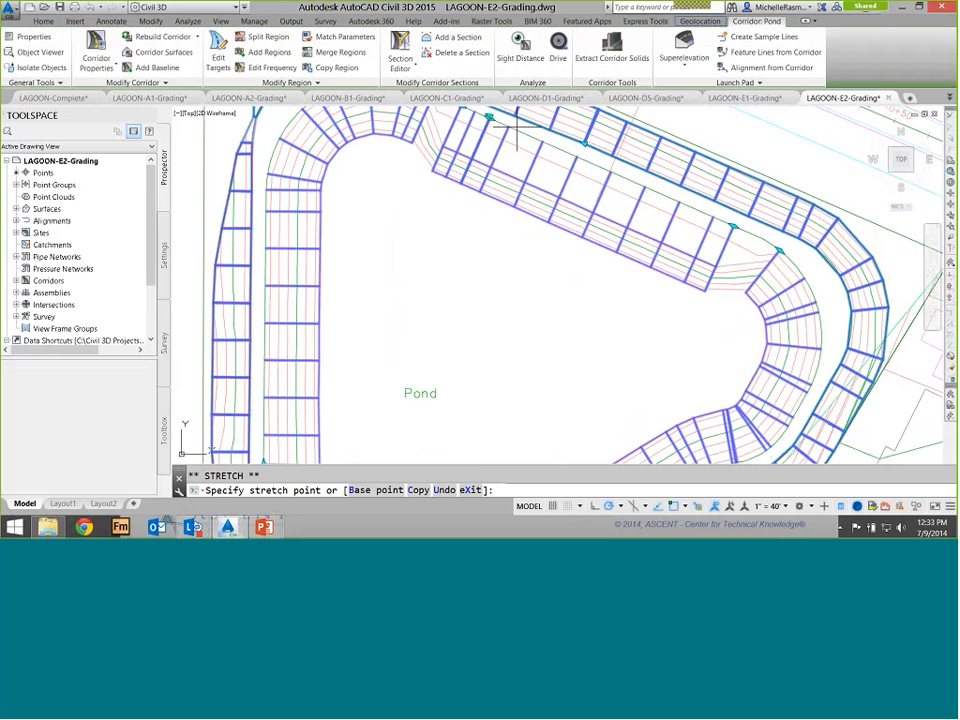
key(Escape)
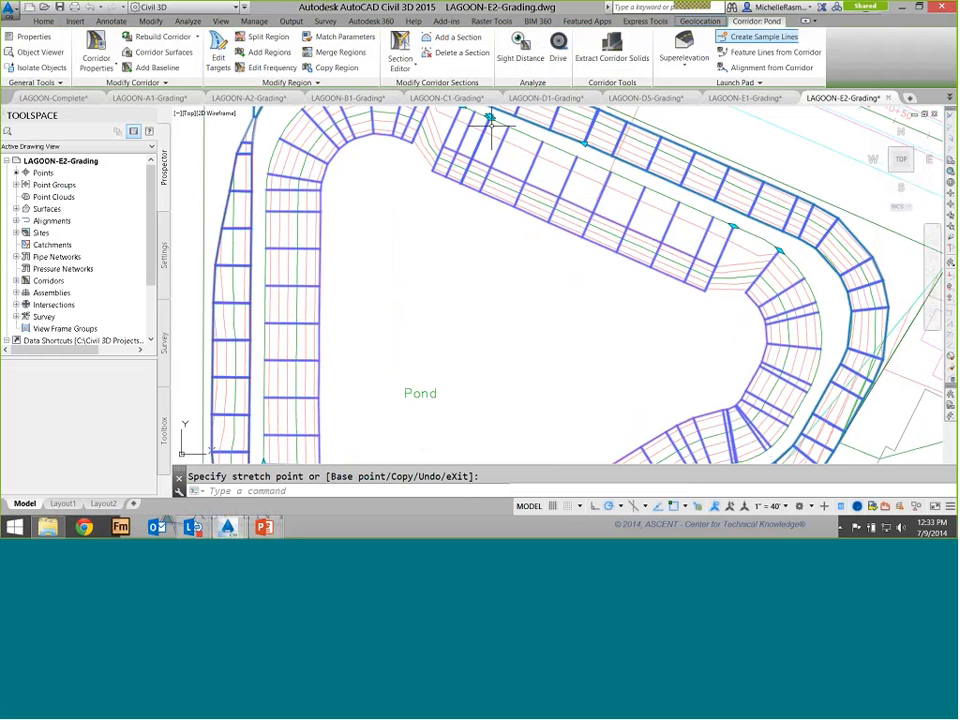
Stretch the split region's boundary grip to the pond's upper edge corner on the Pond corridor
scroll(490, 124, up, 8)
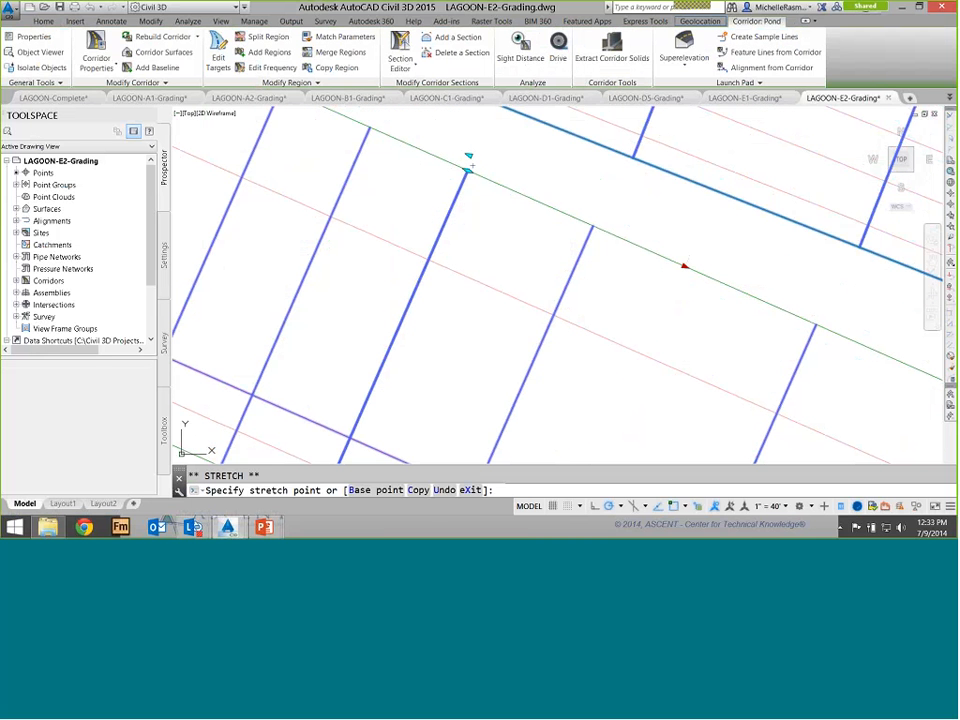
click(680, 265)
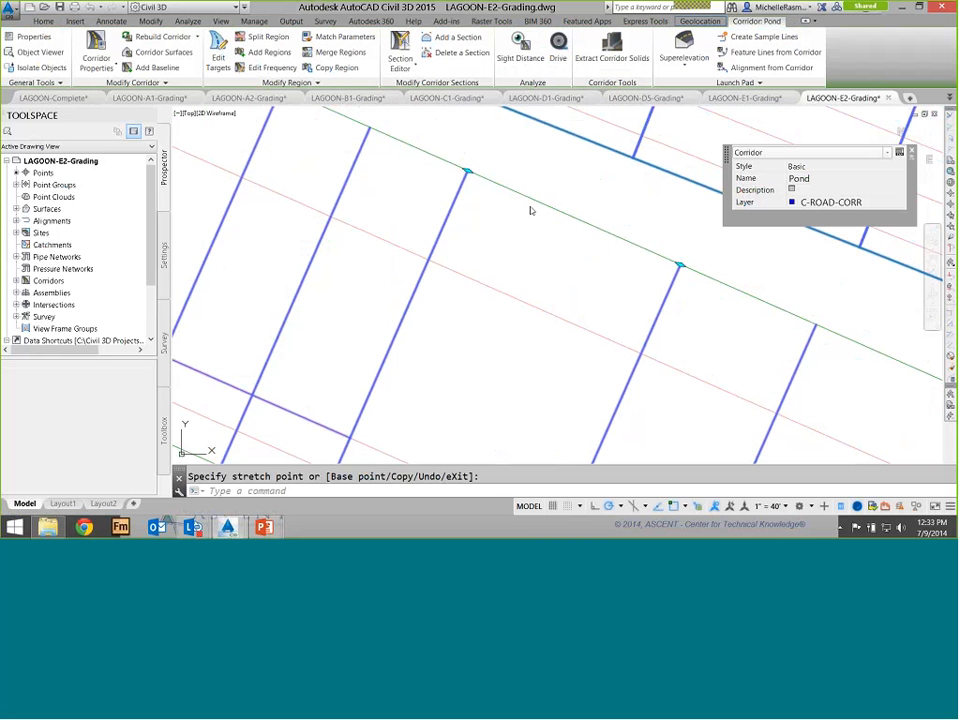
scroll(557, 255, down, 4)
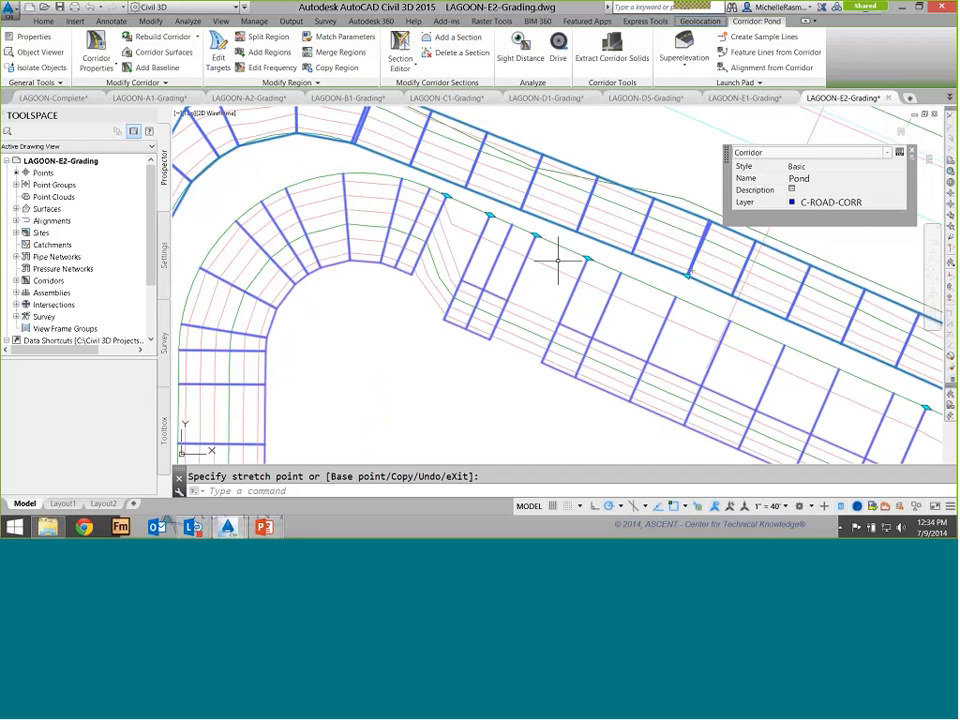
middle_drag(557, 262, 520, 167)
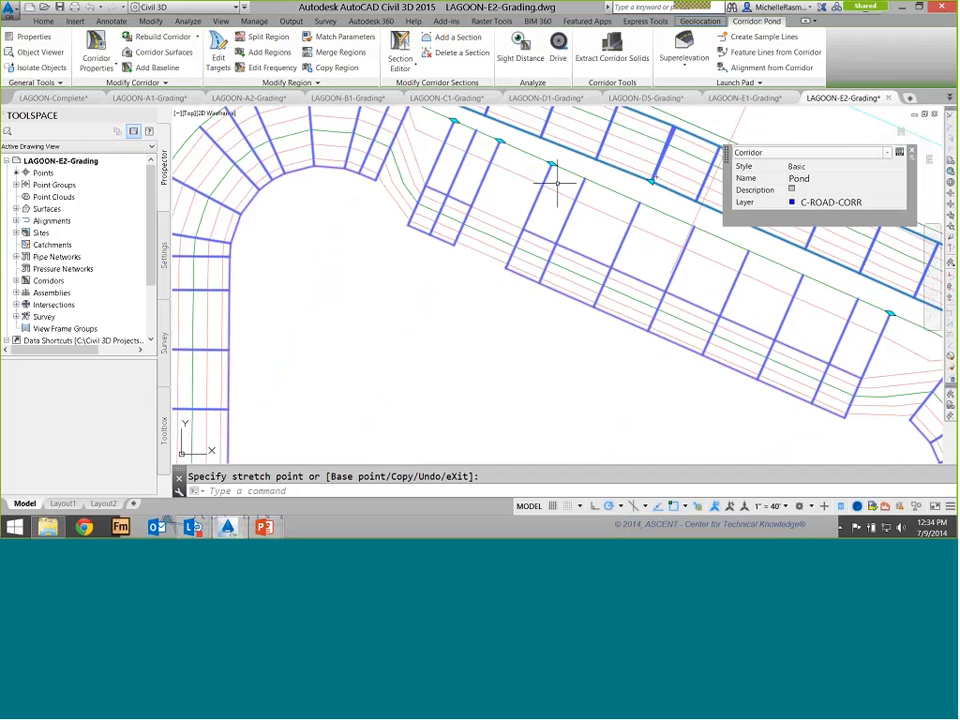
click(505, 143)
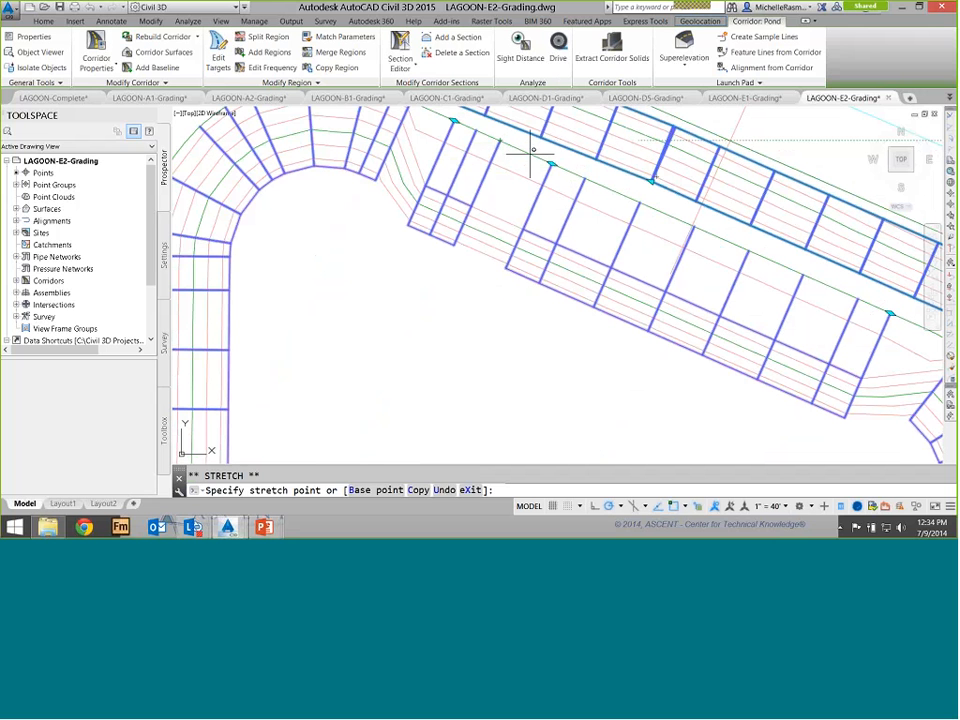
click(497, 140)
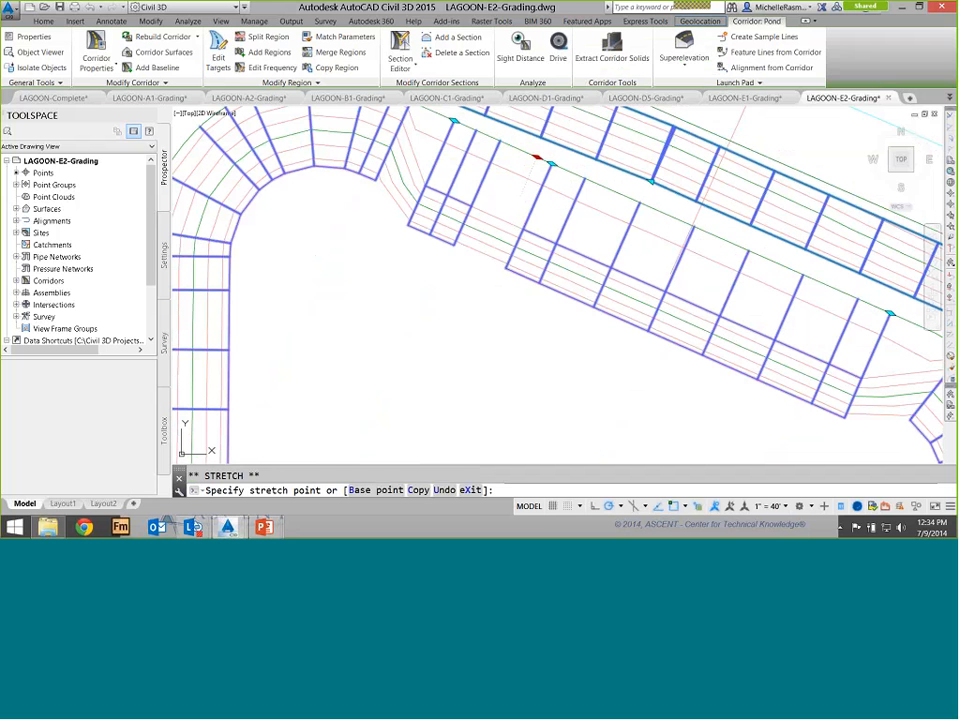
click(537, 157)
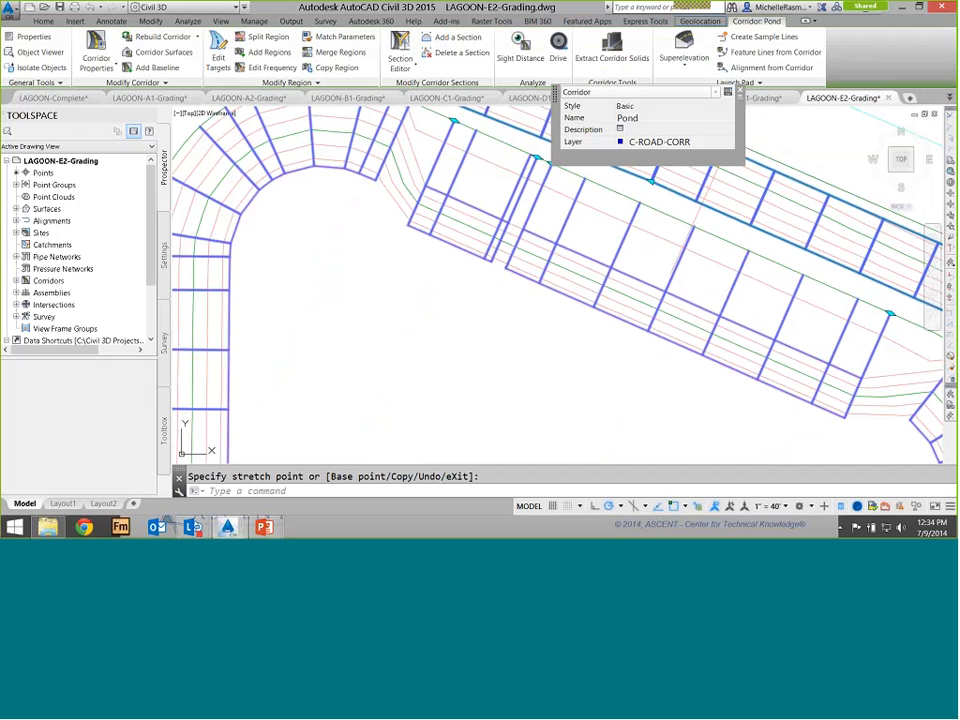
click(259, 82)
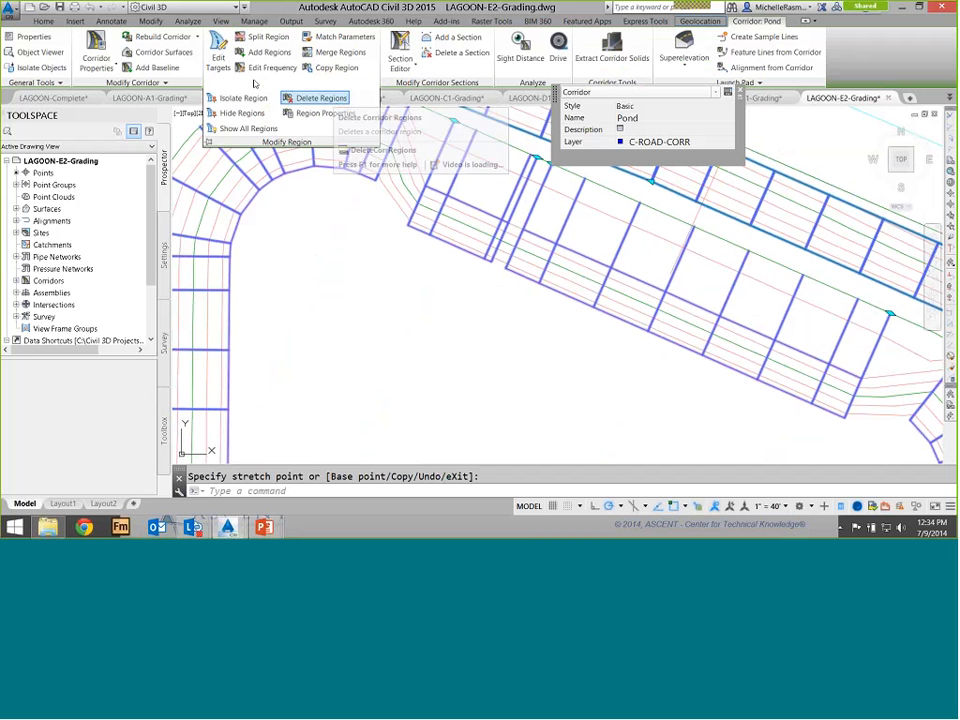
click(398, 188)
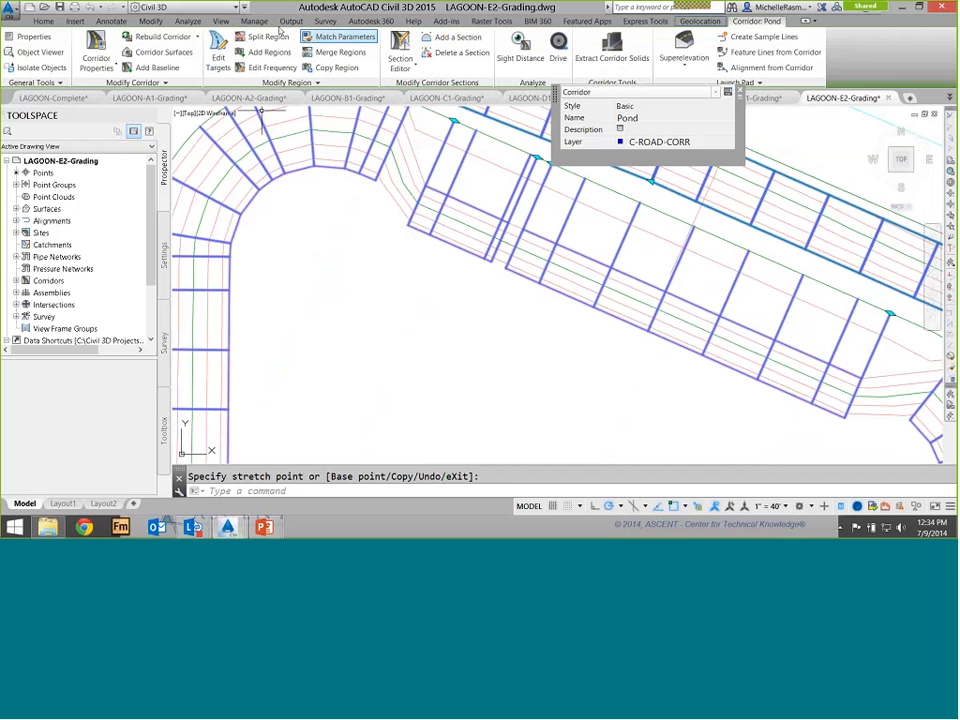
click(340, 37)
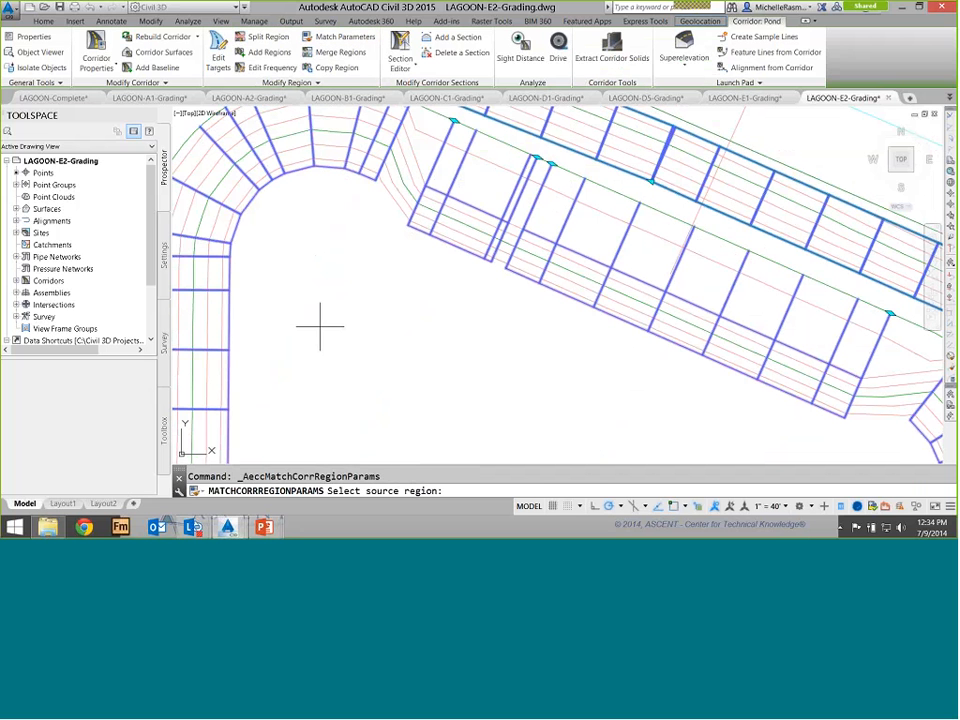
click(210, 300)
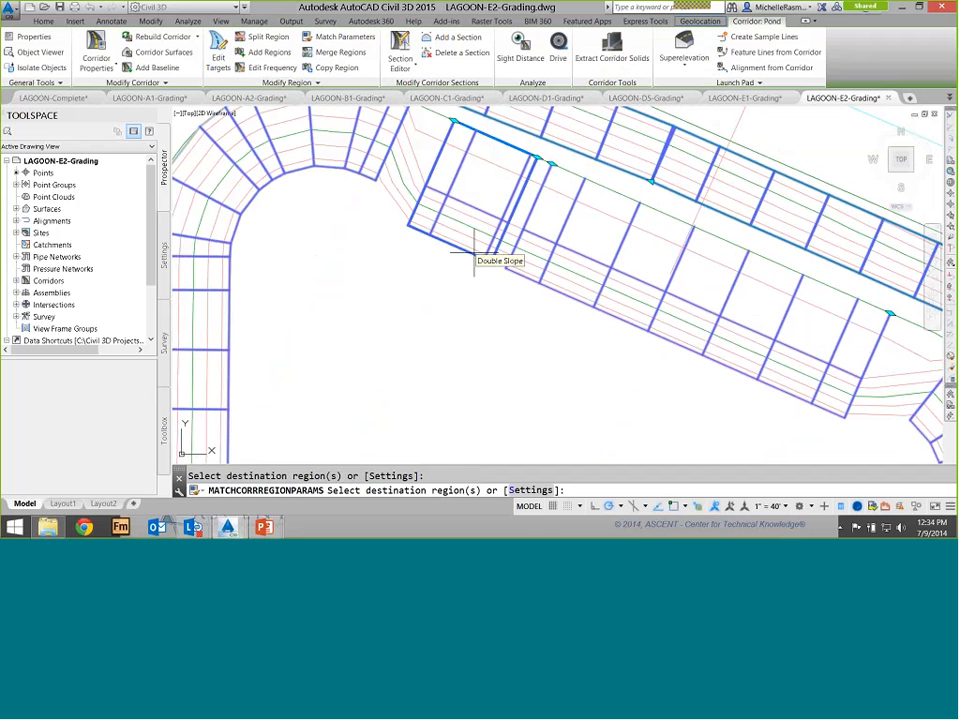
key(Escape)
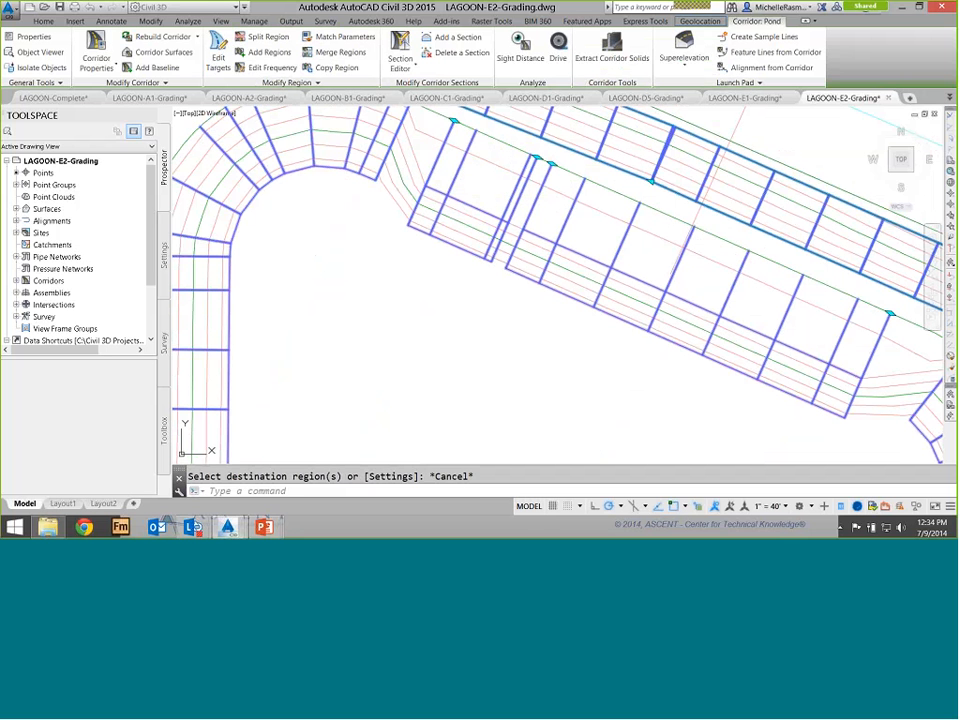
Open the Pond corridor in the Section Editor
scroll(488, 237, down, 5)
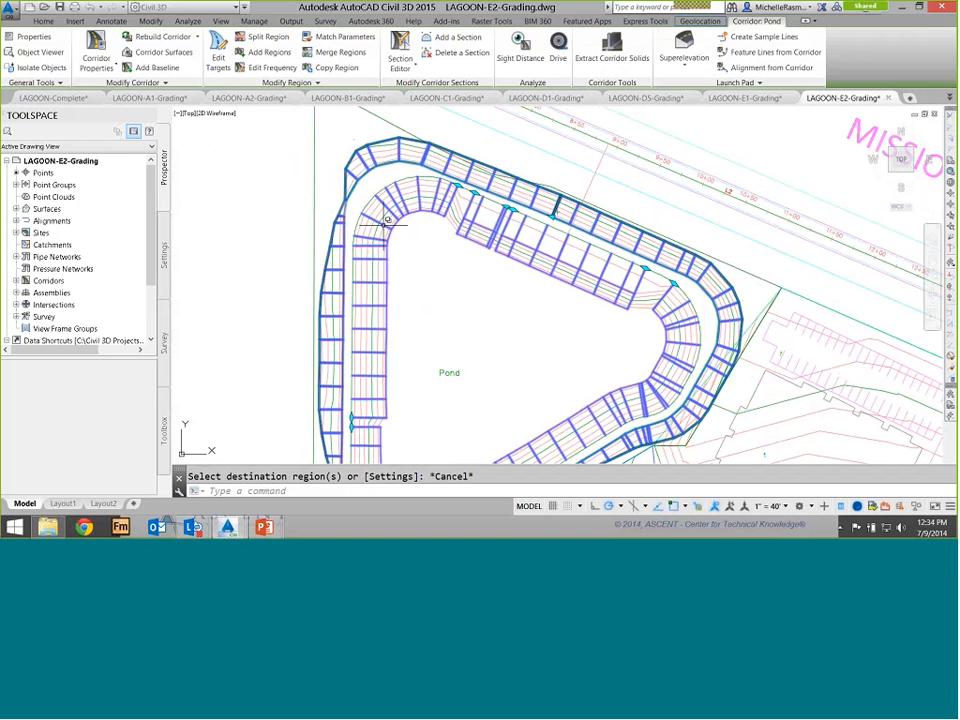
mouse_move(388, 222)
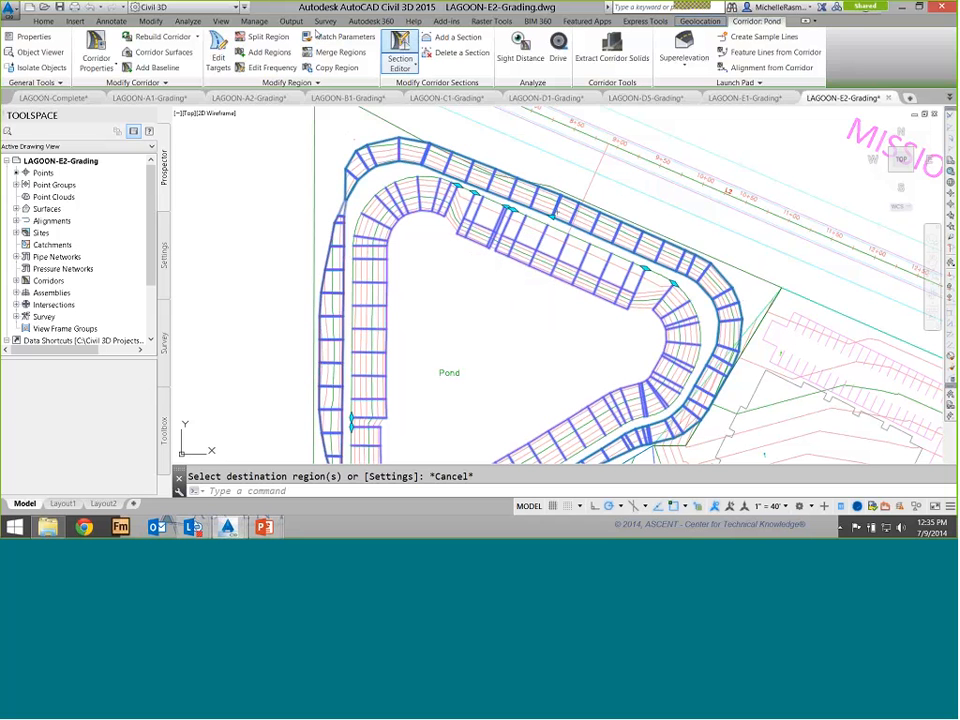
click(400, 48)
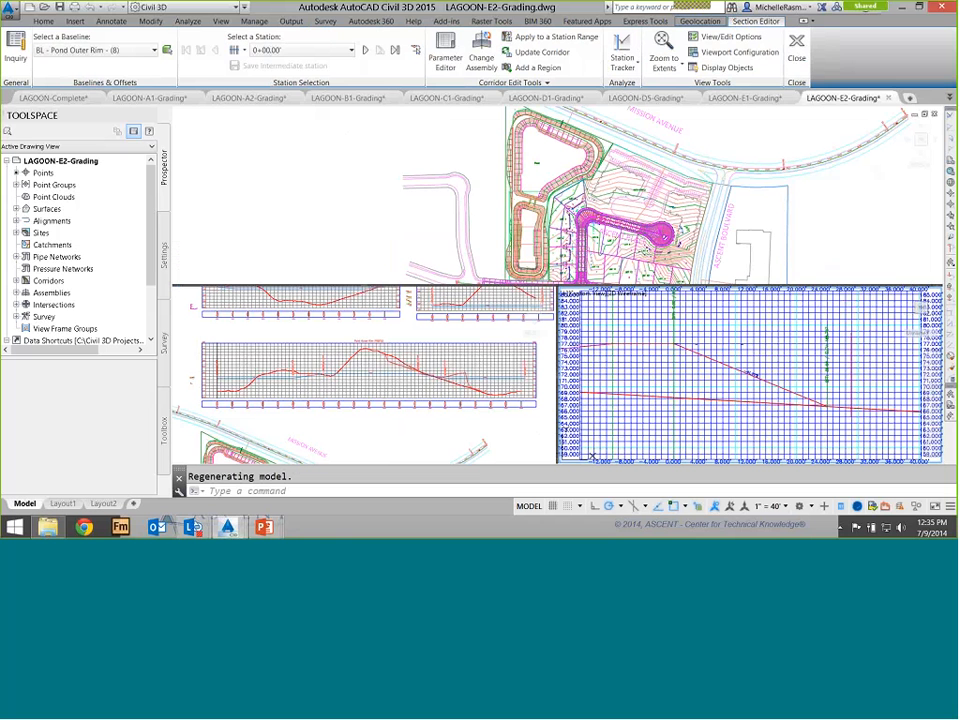
click(436, 117)
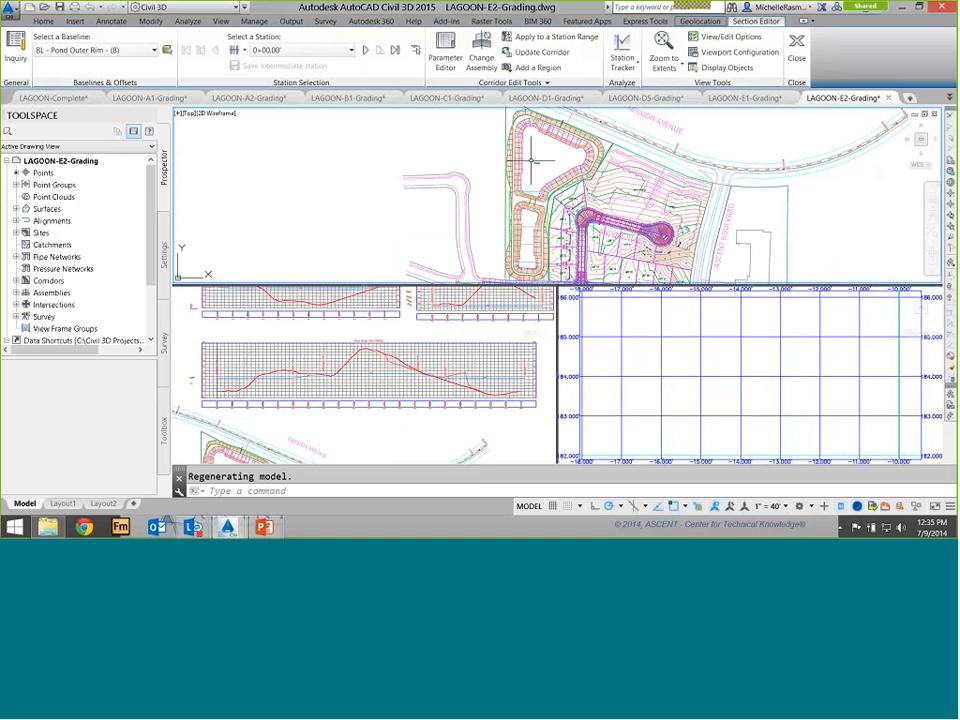
scroll(537, 126, up, 4)
middle_drag(537, 126, 493, 207)
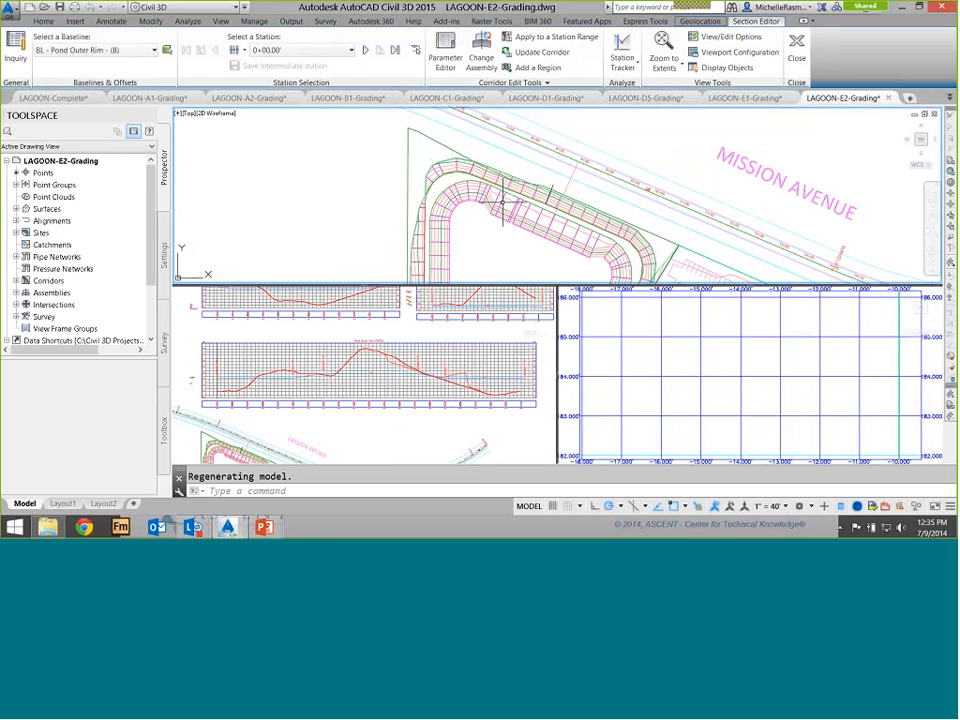
scroll(512, 203, up, 3)
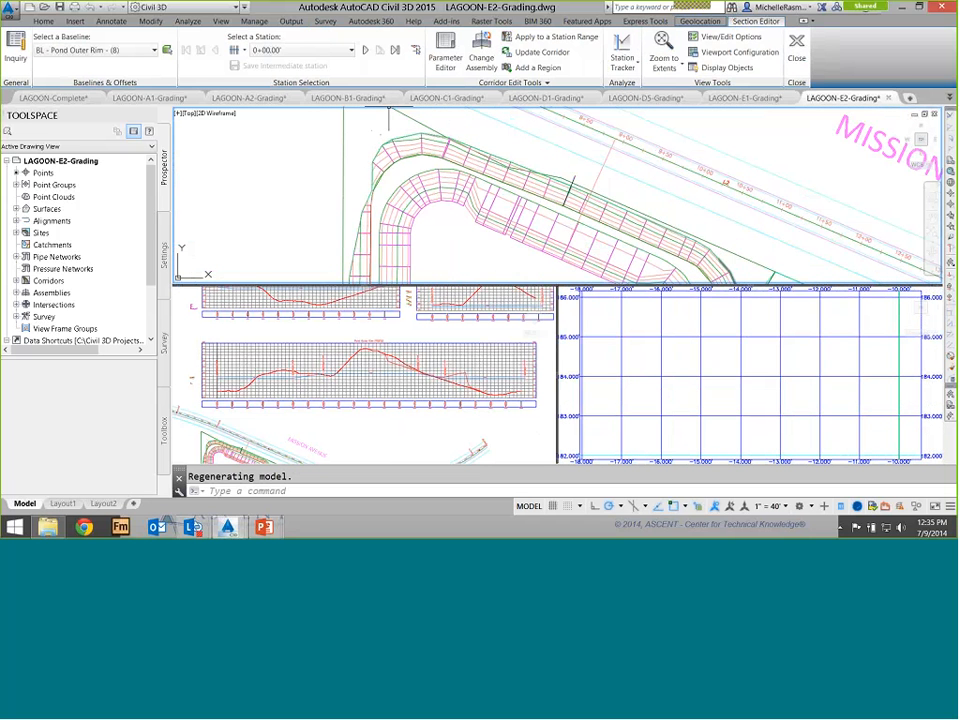
Jump to station 17+25.00' on the BL - Pond Outer Rim - (8) baseline and review its parameters
click(283, 50)
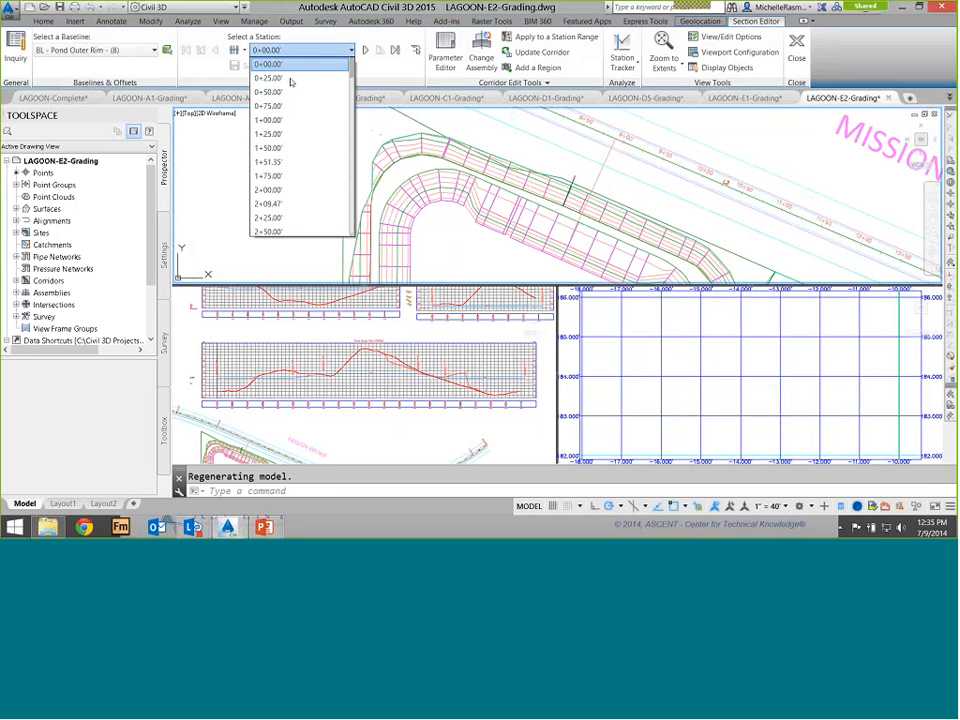
scroll(290, 82, down, 10)
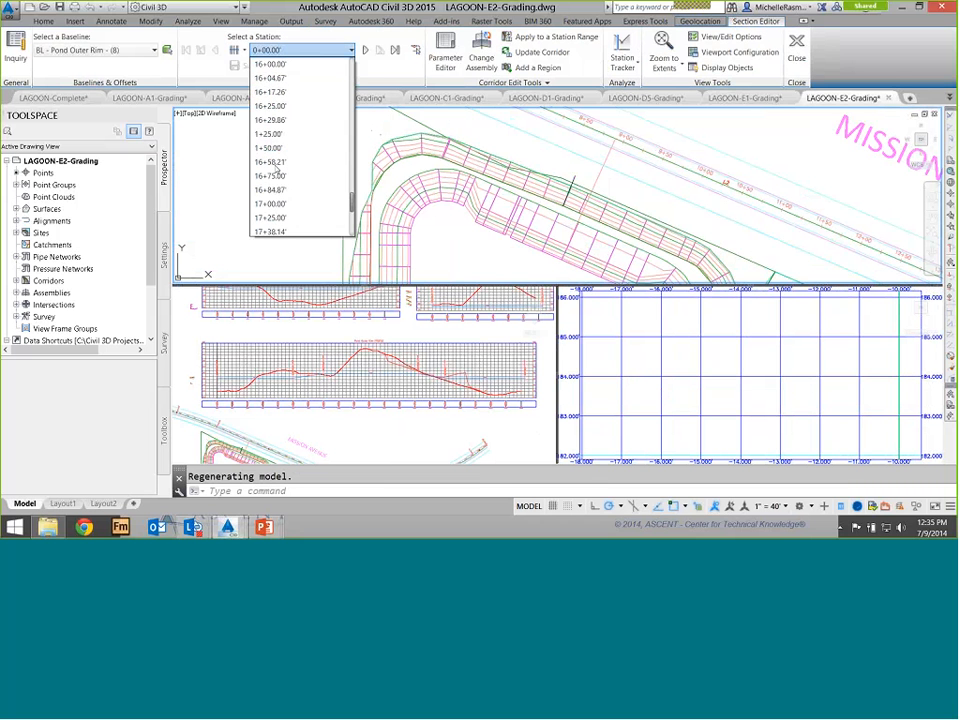
click(270, 217)
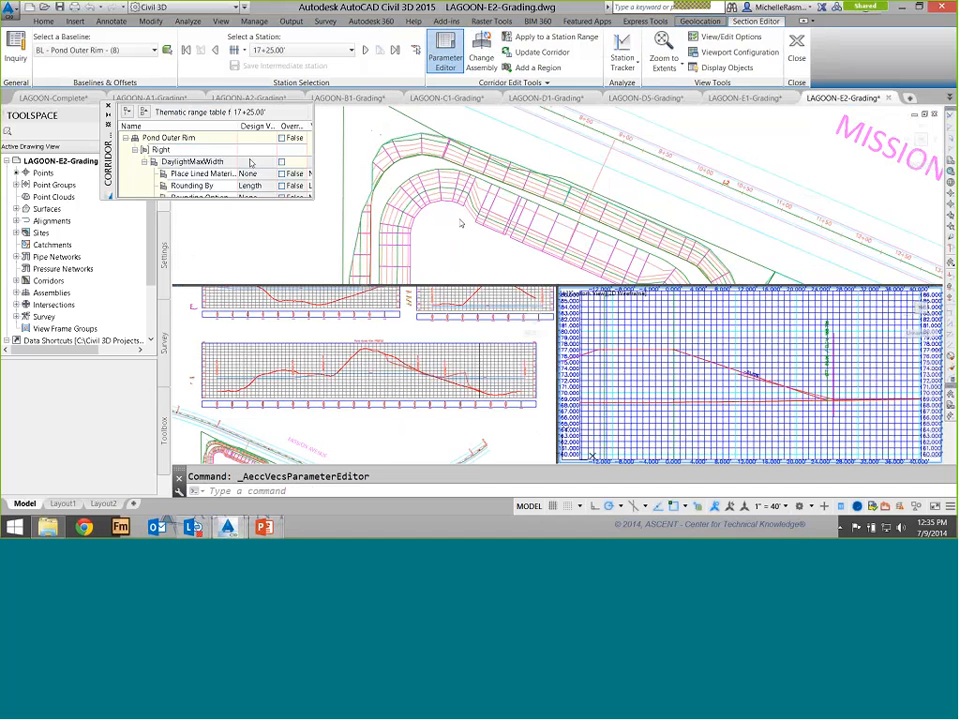
drag(313, 199, 480, 373)
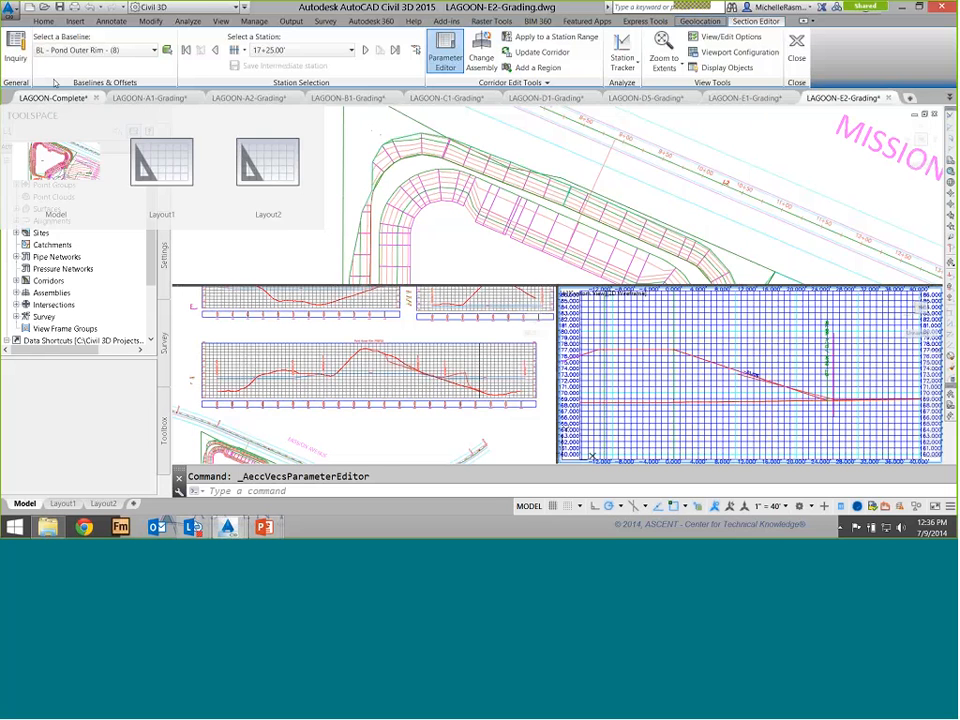
Switch to the LAGOON-Complete drawing and examine its Pond Surface - (2) in 3D in the Object Viewer
click(53, 97)
scroll(493, 251, up, 2)
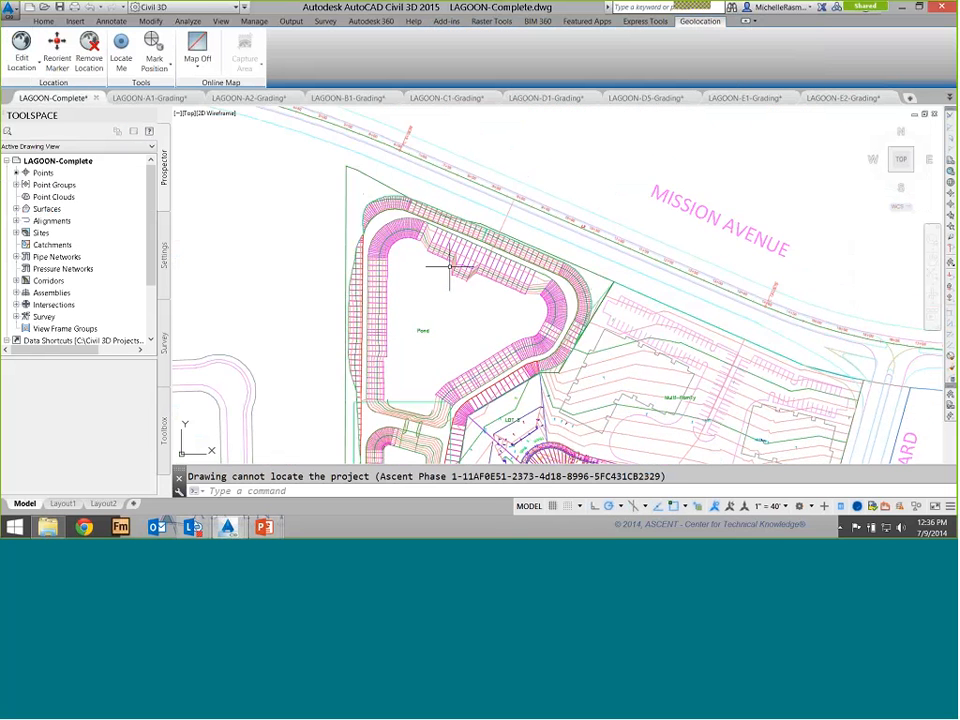
scroll(449, 265, up, 3)
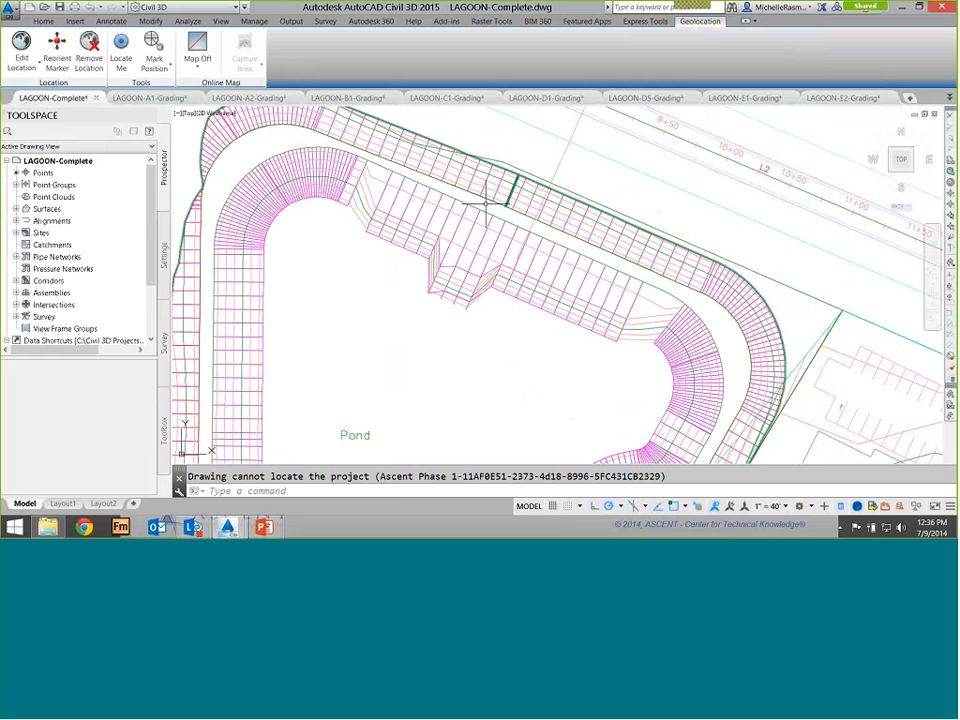
click(401, 230)
right_click(413, 240)
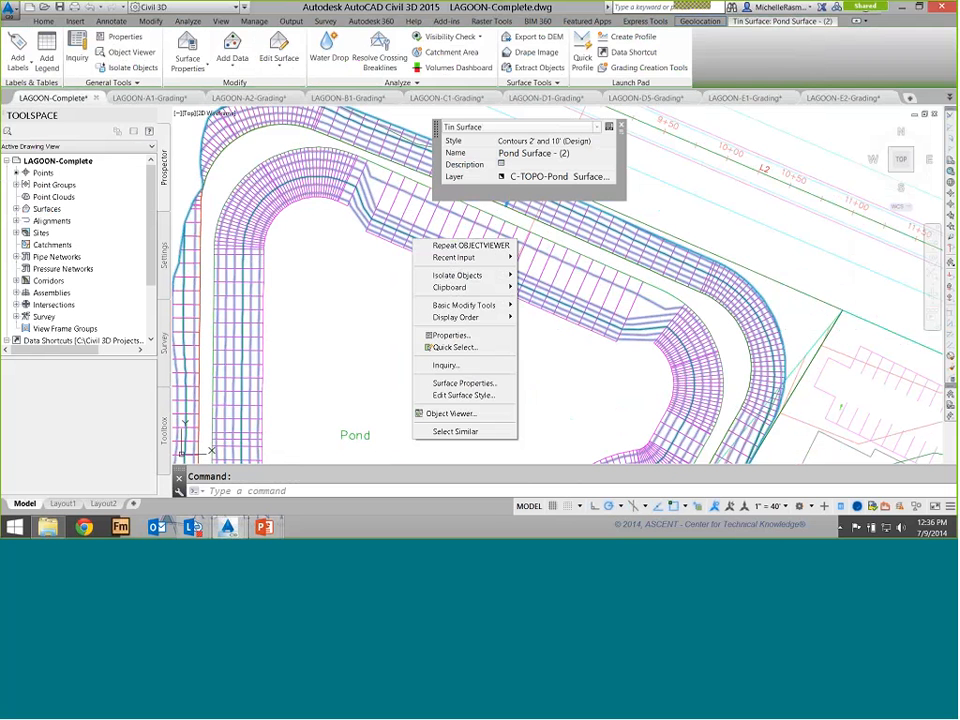
click(450, 413)
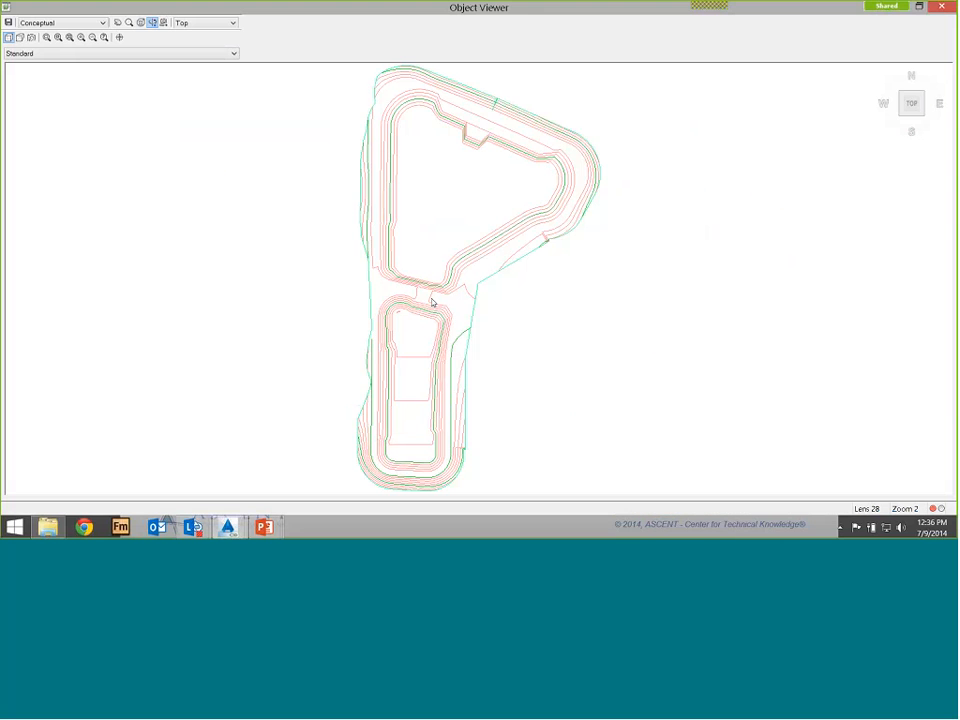
mouse_move(432, 302)
mouse_down()
mouse_move(343, 208)
mouse_move(375, 195)
mouse_up()
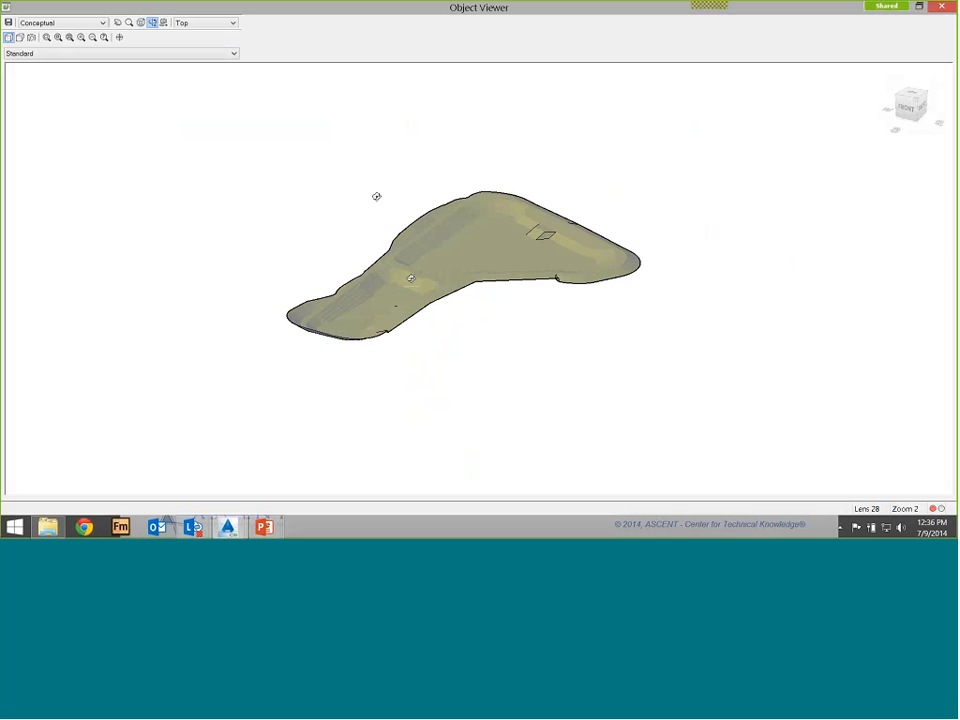
key(alt+Tab)
key(alt+Tab)
key(alt+Tab)
key(alt+Tab)
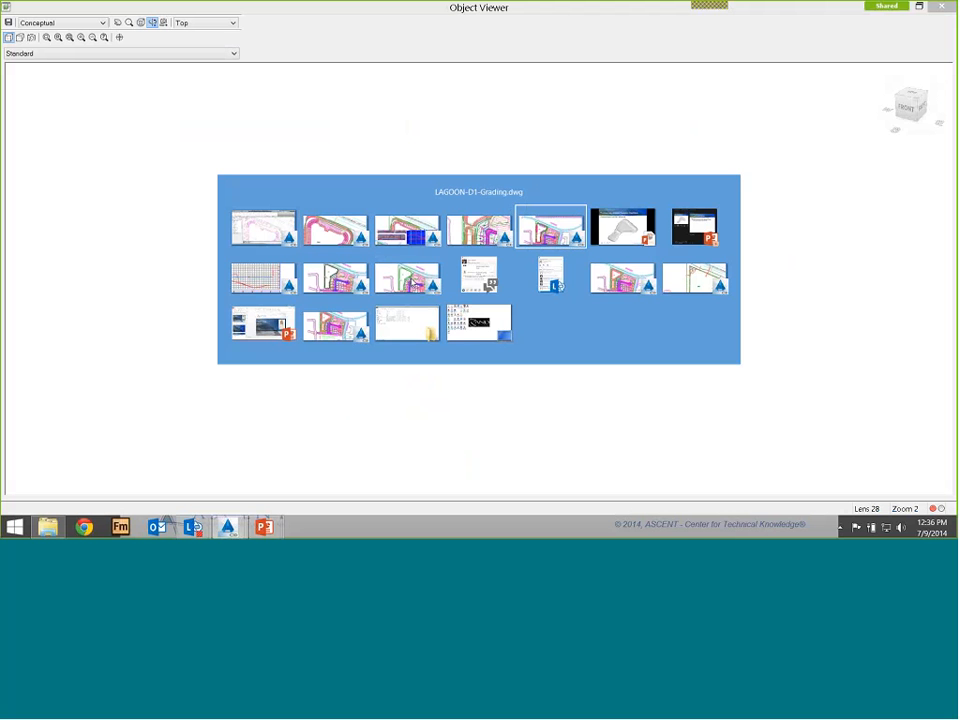
key(alt+Tab)
key(Right)
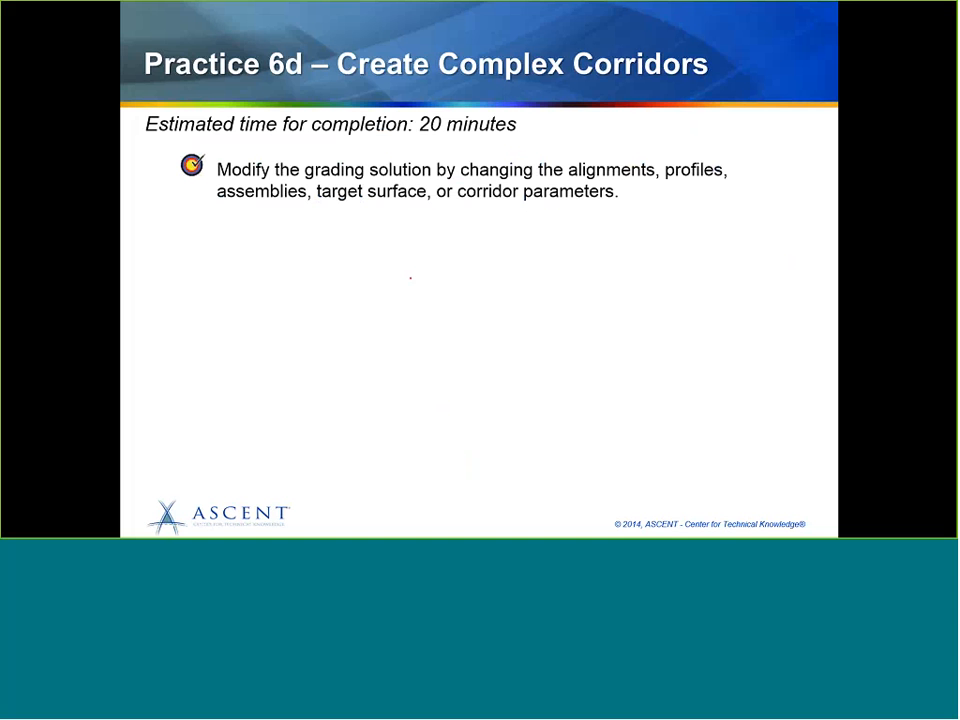
key(Right)
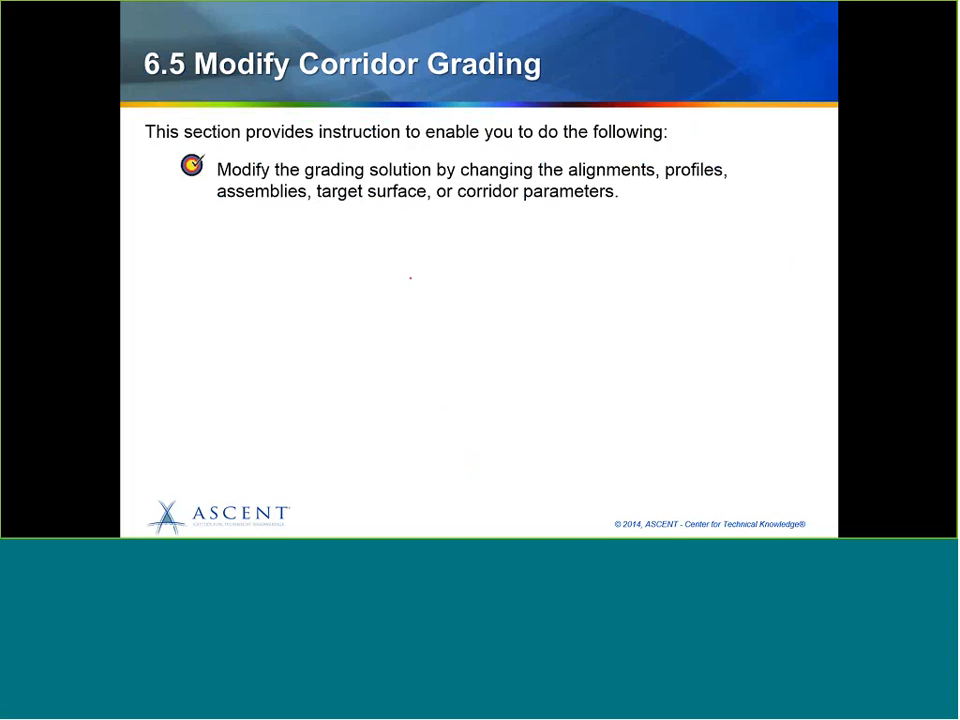